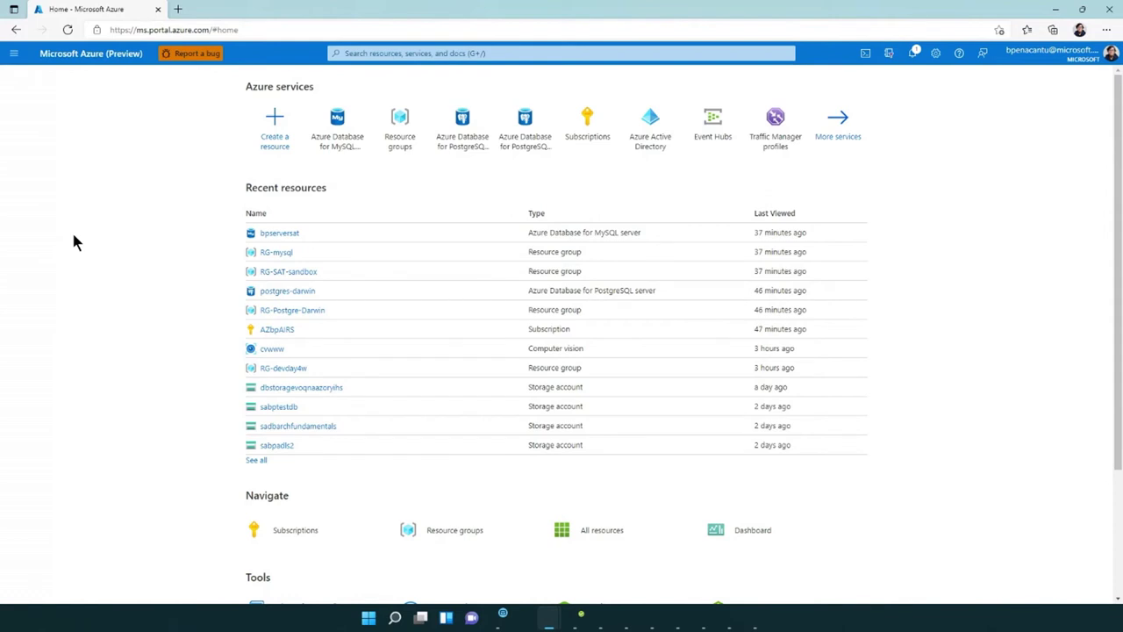
# Step: Start creating a new Azure resource and list the services in the AI + Machine Learning category
pyautogui.click(286, 142)
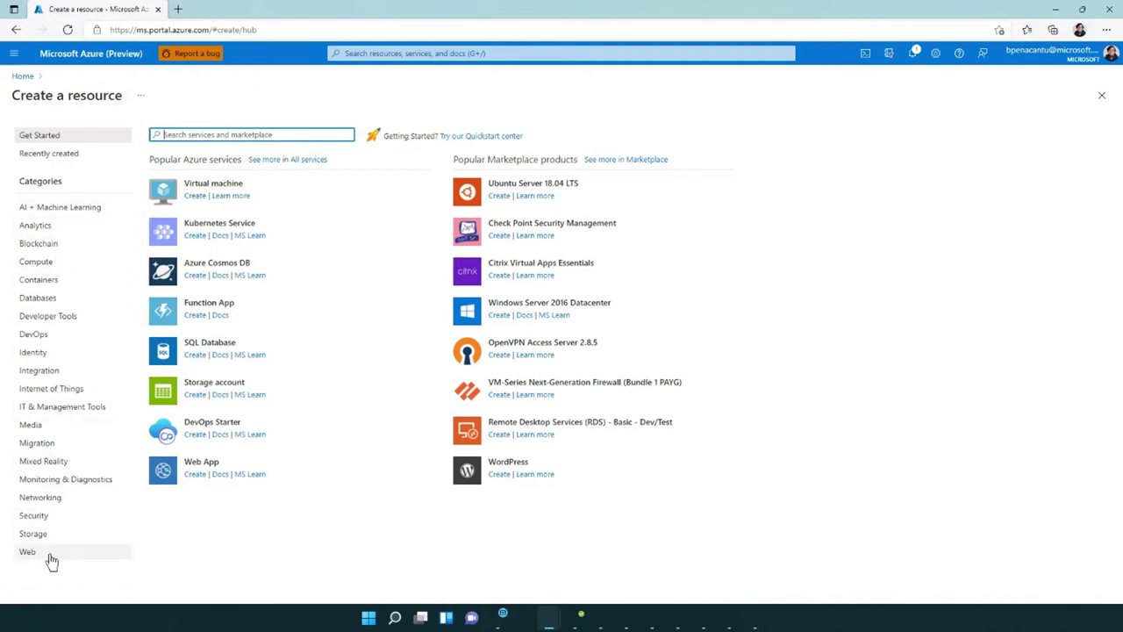
pyautogui.click(83, 214)
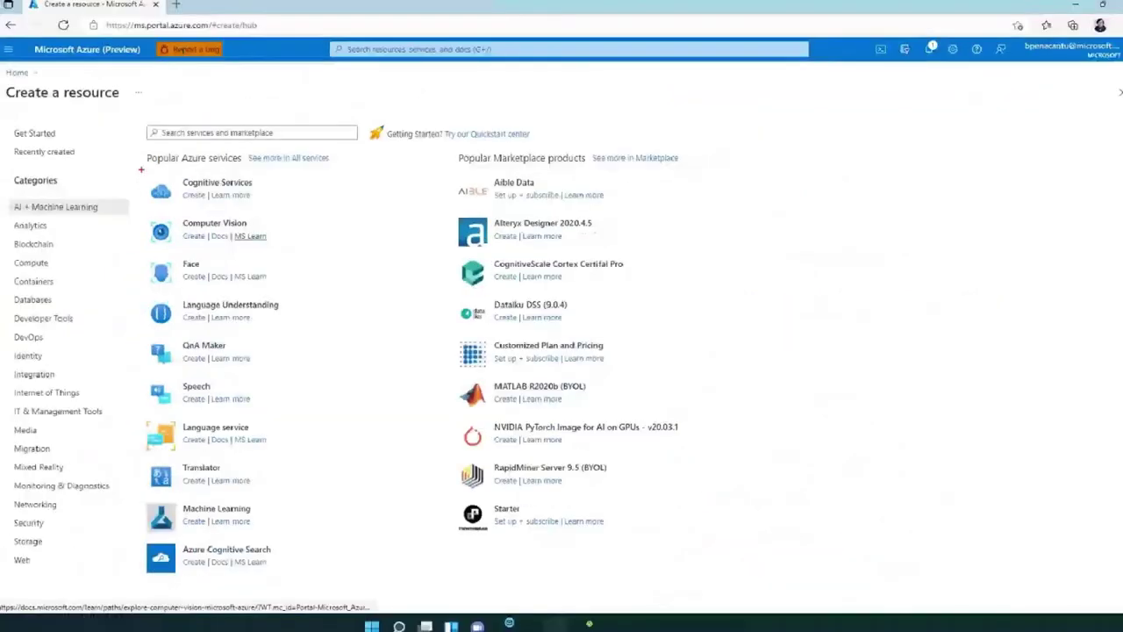
pyautogui.click(198, 196)
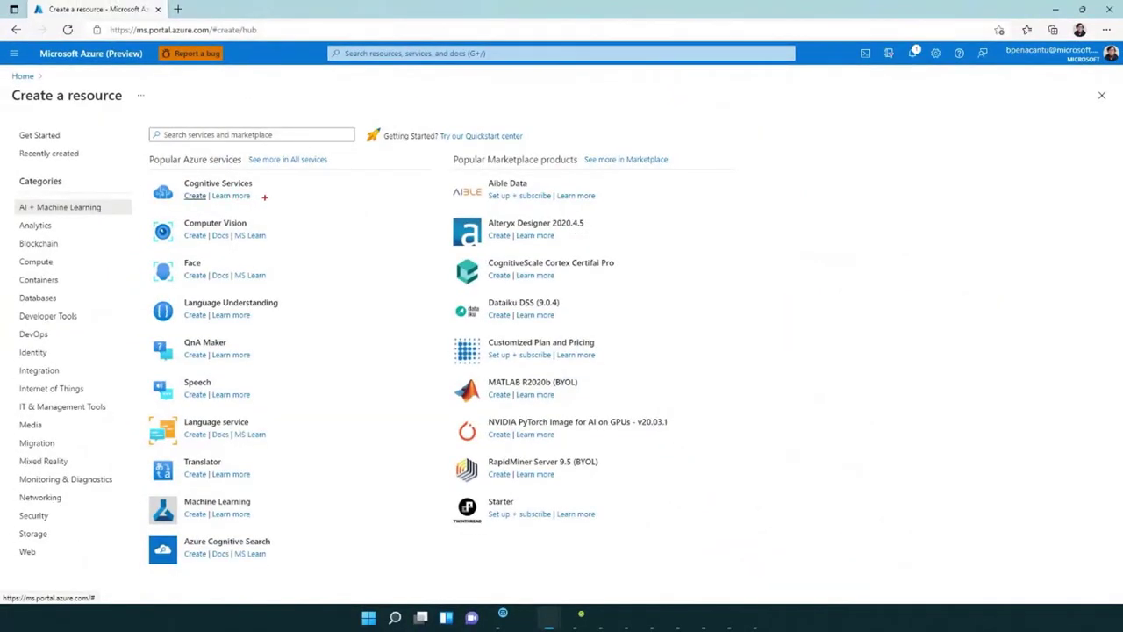
pyautogui.moveTo(274, 191); pyautogui.dragTo(305, 175)
pyautogui.moveTo(281, 236); pyautogui.dragTo(338, 212)
pyautogui.moveTo(295, 263); pyautogui.dragTo(320, 252)
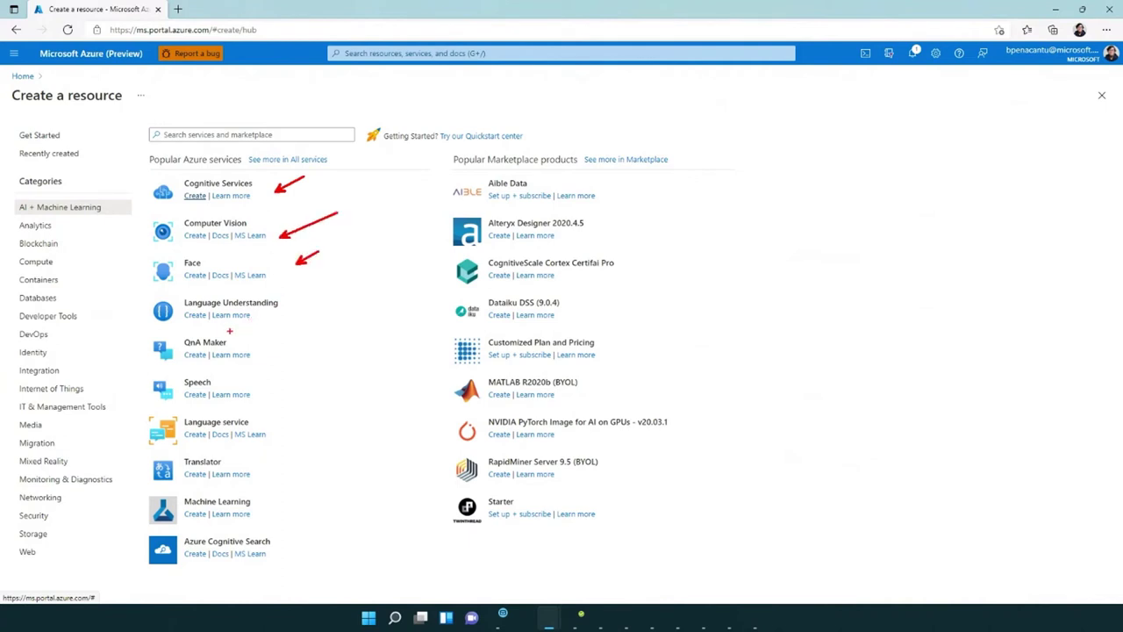
pyautogui.moveTo(297, 304); pyautogui.dragTo(328, 290)
pyautogui.moveTo(146, 329); pyautogui.dragTo(278, 427)
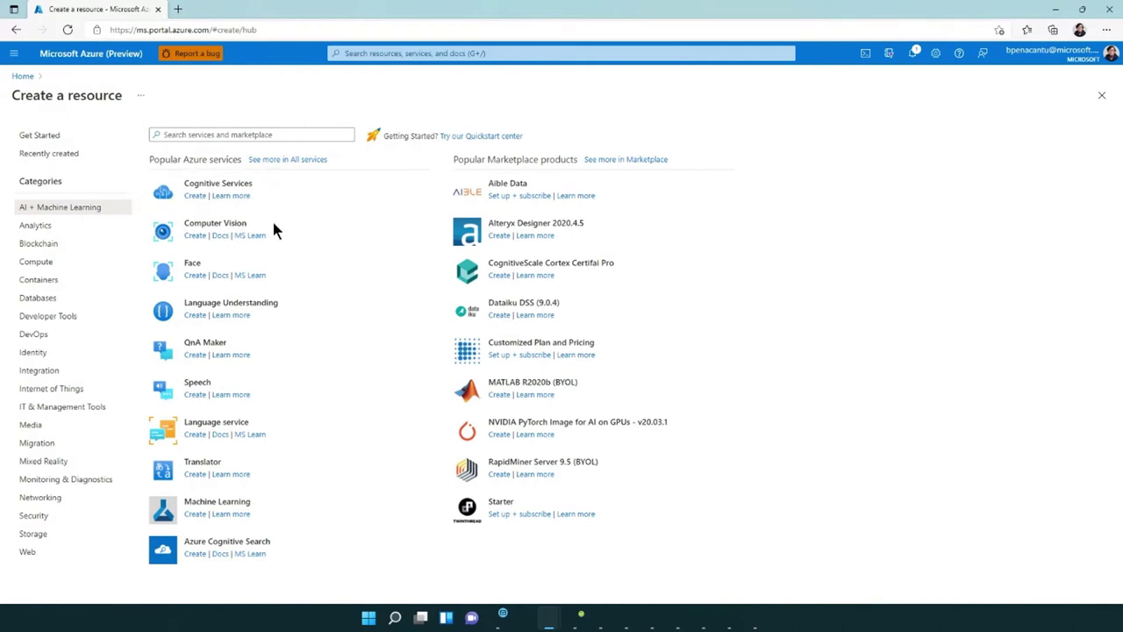
# Step: Start creating a Computer Vision resource with subscription AZbpAIRS and resource group RG-devday4w
pyautogui.click(195, 237)
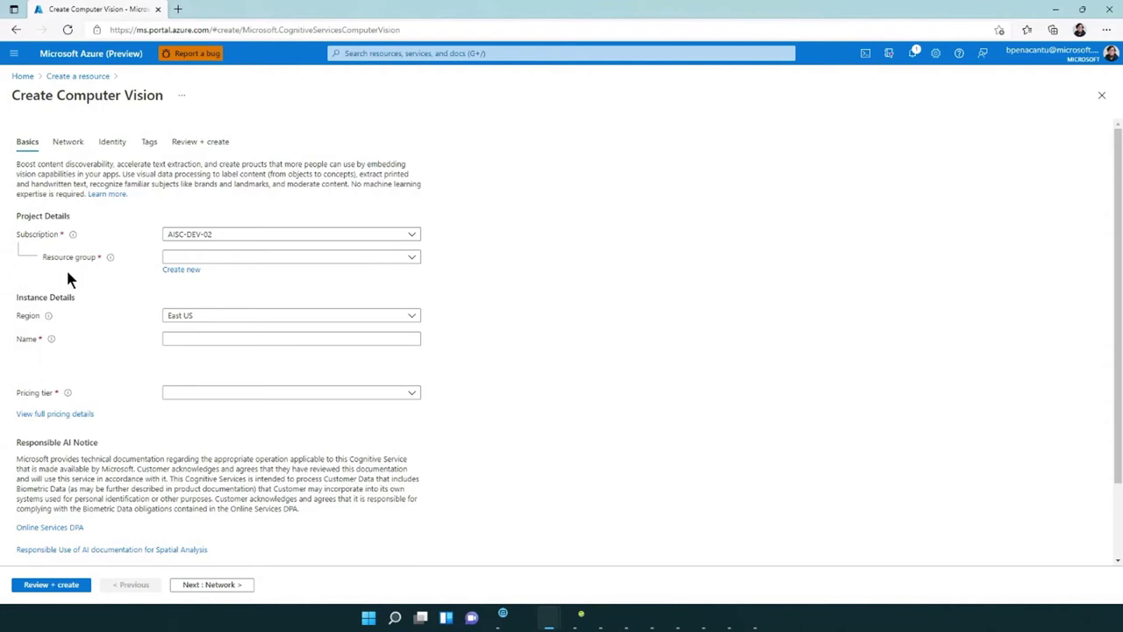
pyautogui.click(209, 242)
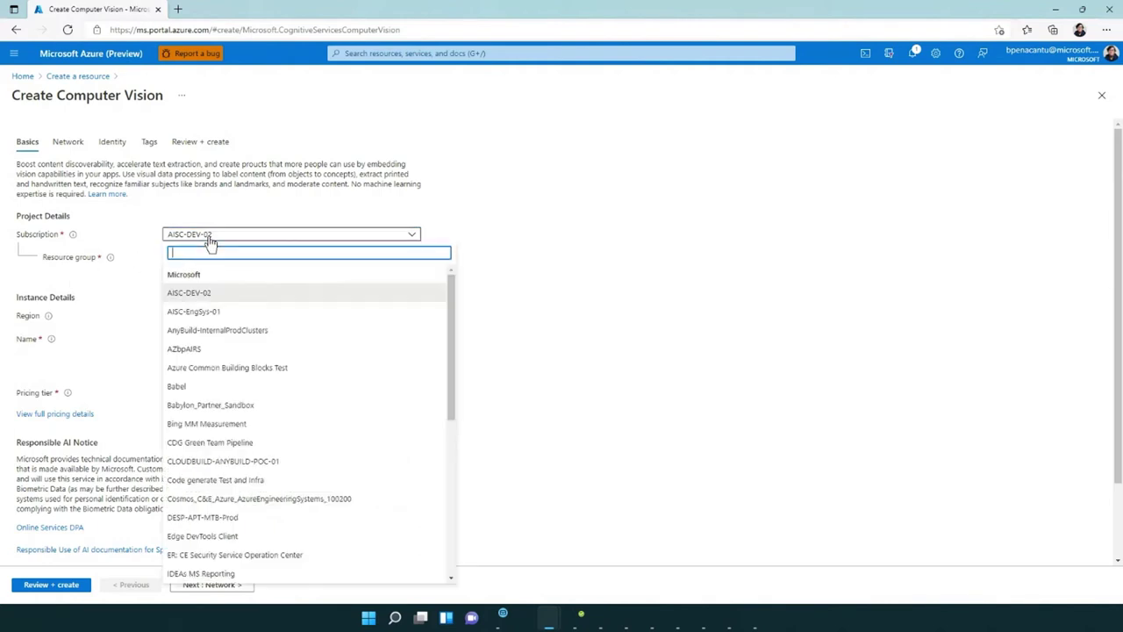
pyautogui.click(179, 350)
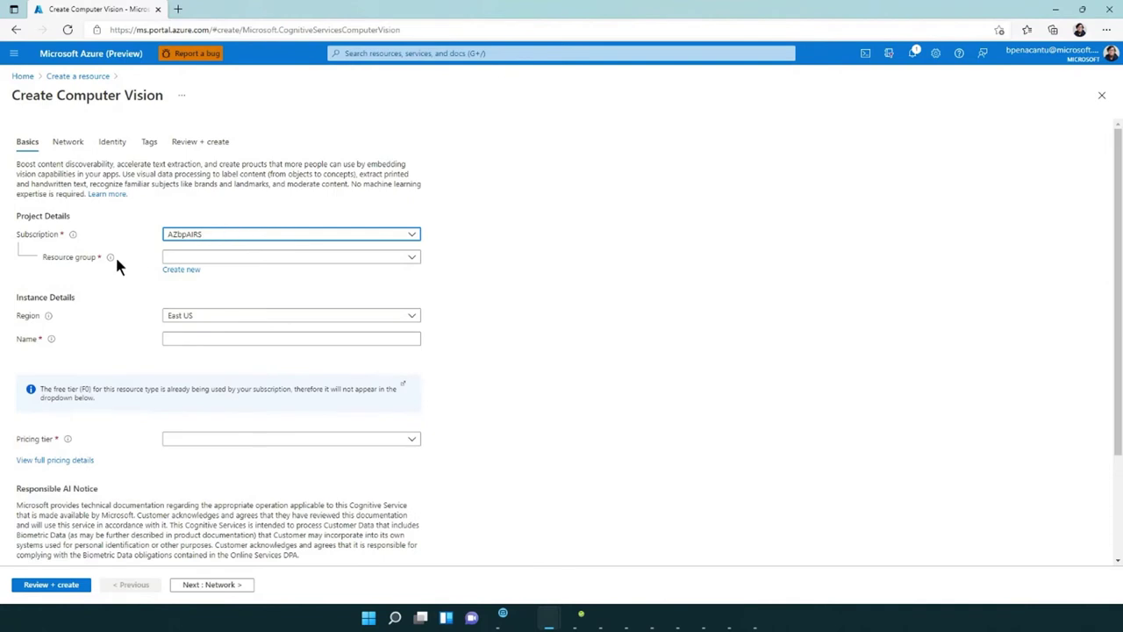
pyautogui.click(202, 258)
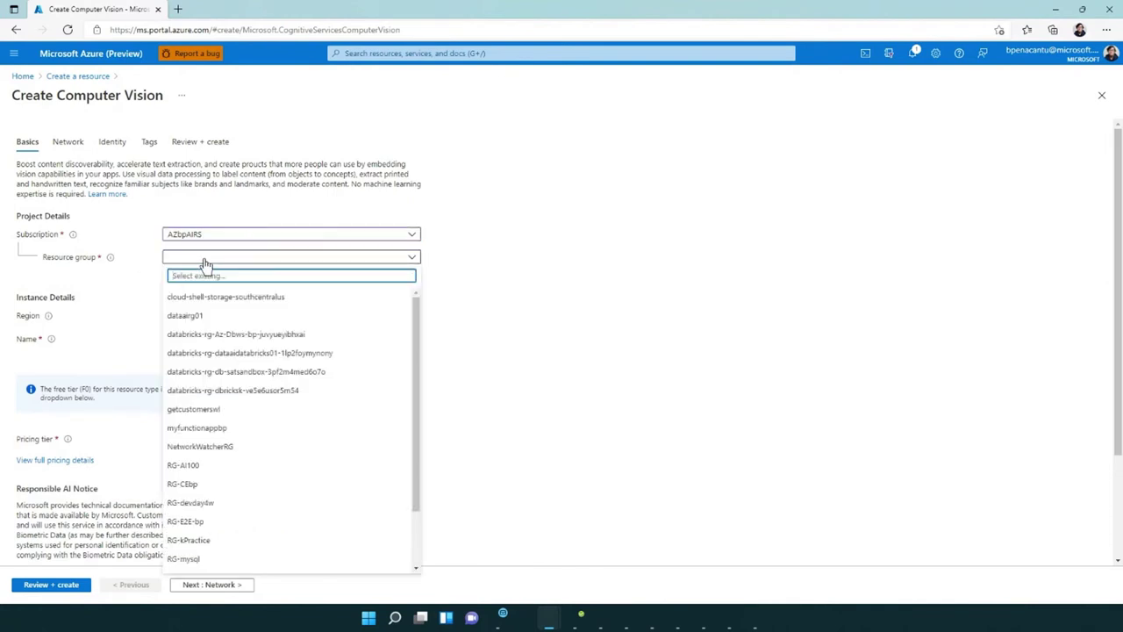
pyautogui.click(180, 505)
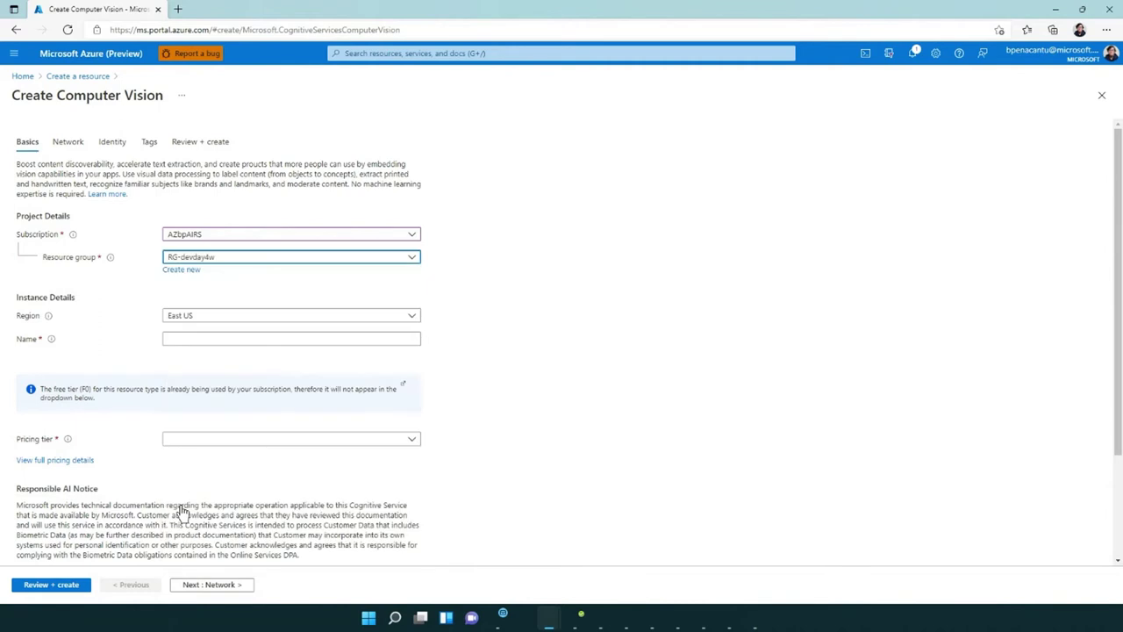
pyautogui.click(176, 272)
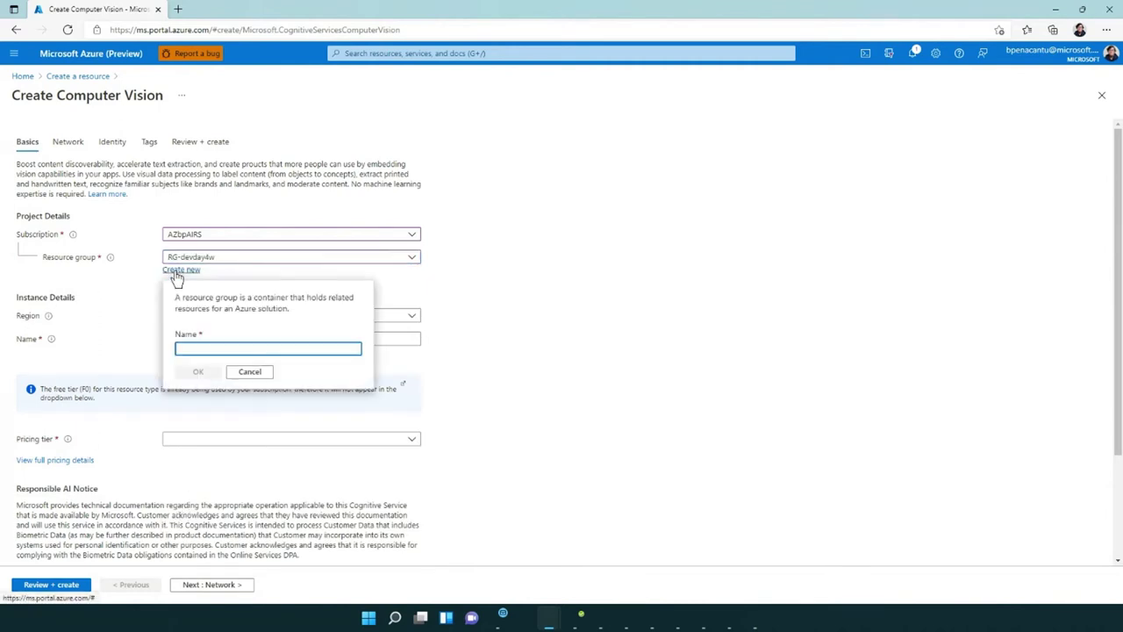
pyautogui.click(121, 311)
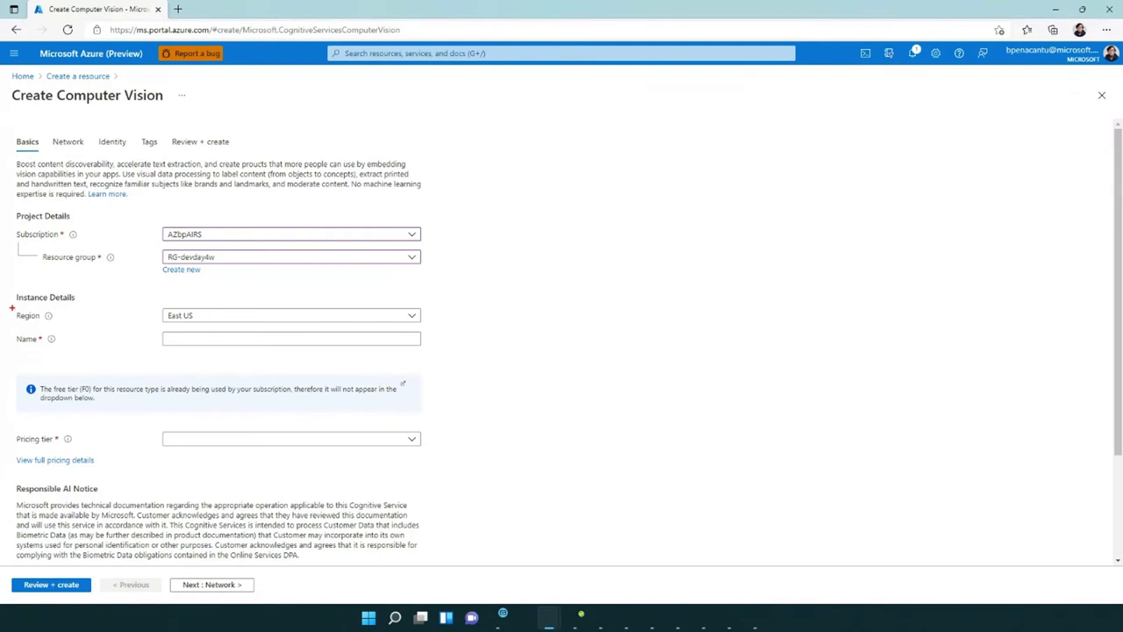
pyautogui.moveTo(11, 308)
pyautogui.mouseDown()
pyautogui.moveTo(35, 335)
pyautogui.moveTo(474, 358)
pyautogui.mouseUp()
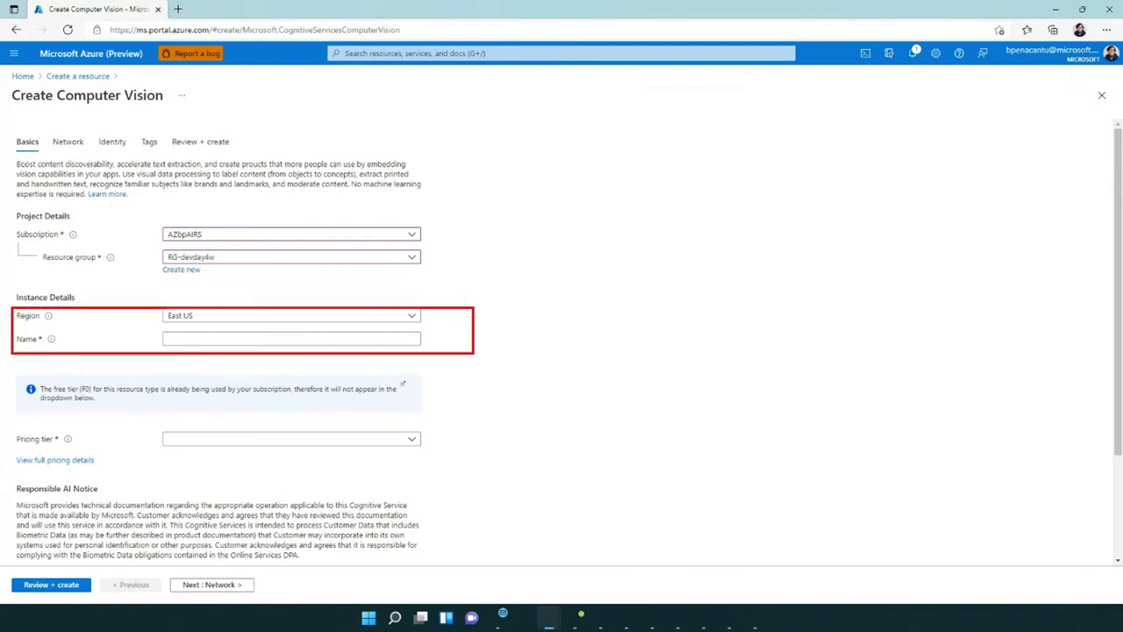
pyautogui.moveTo(337, 313); pyautogui.dragTo(426, 295)
pyautogui.moveTo(392, 342); pyautogui.dragTo(473, 324)
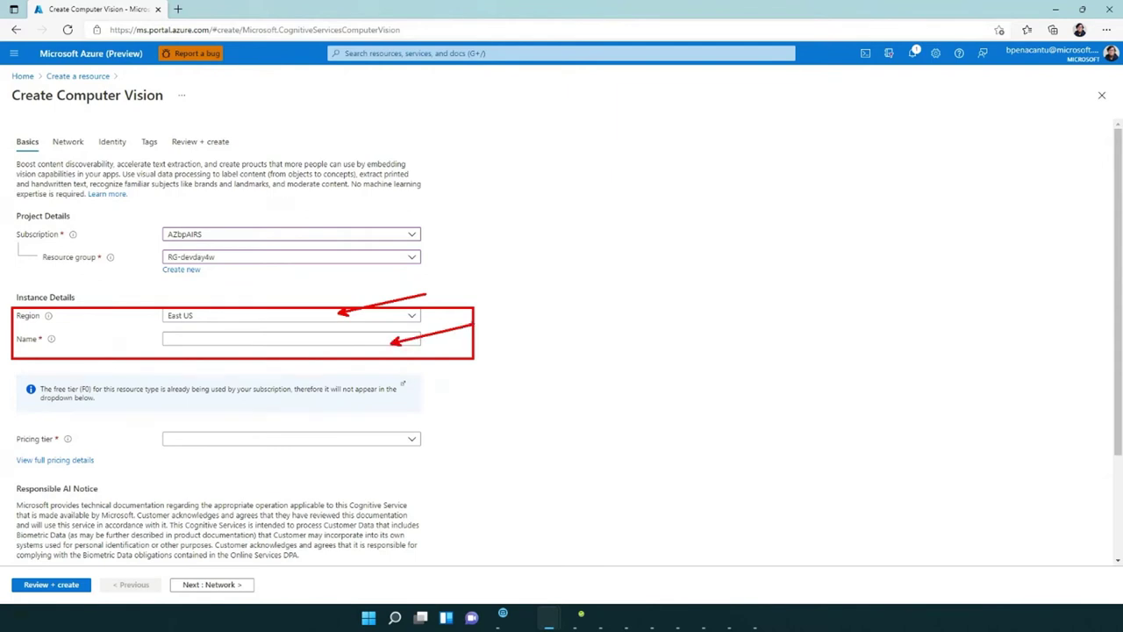
pyautogui.press('Escape')
# Step: Look through the available regions and choose East US for the Computer Vision instance
pyautogui.click(358, 318)
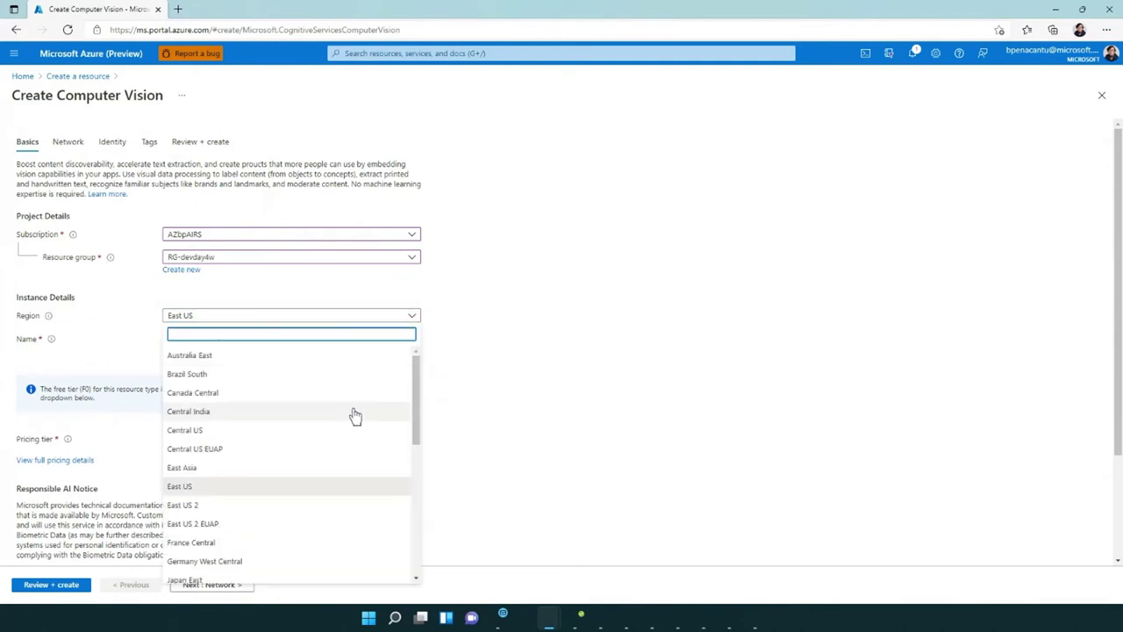
pyautogui.scroll(-6, 354, 416)
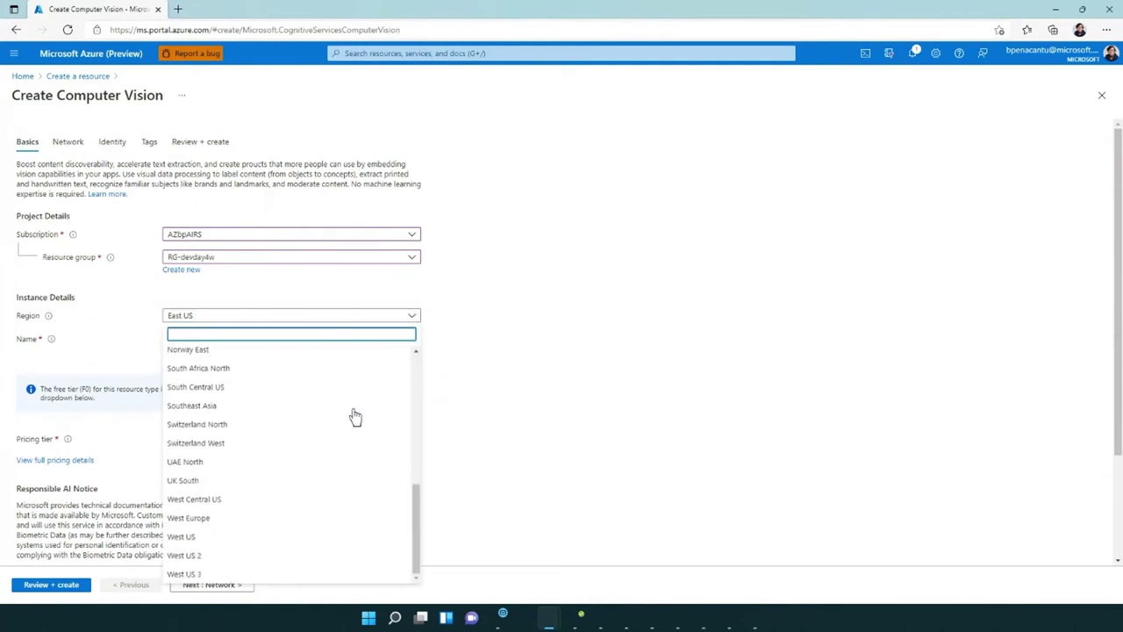
pyautogui.scroll(5, 355, 416)
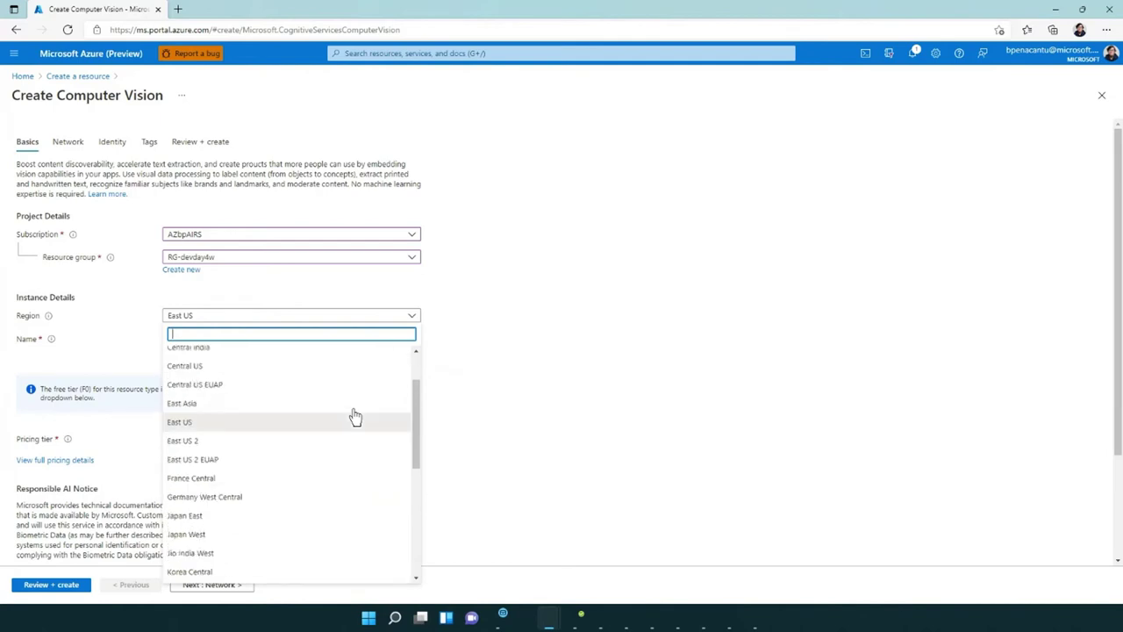
pyautogui.scroll(1, 354, 415)
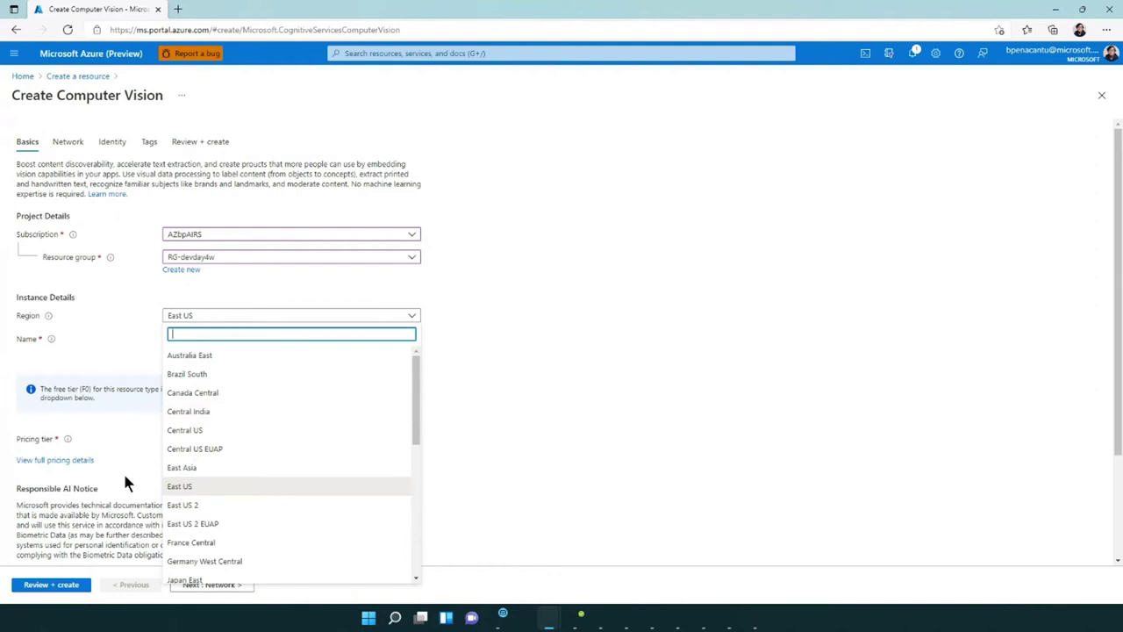
pyautogui.click(220, 495)
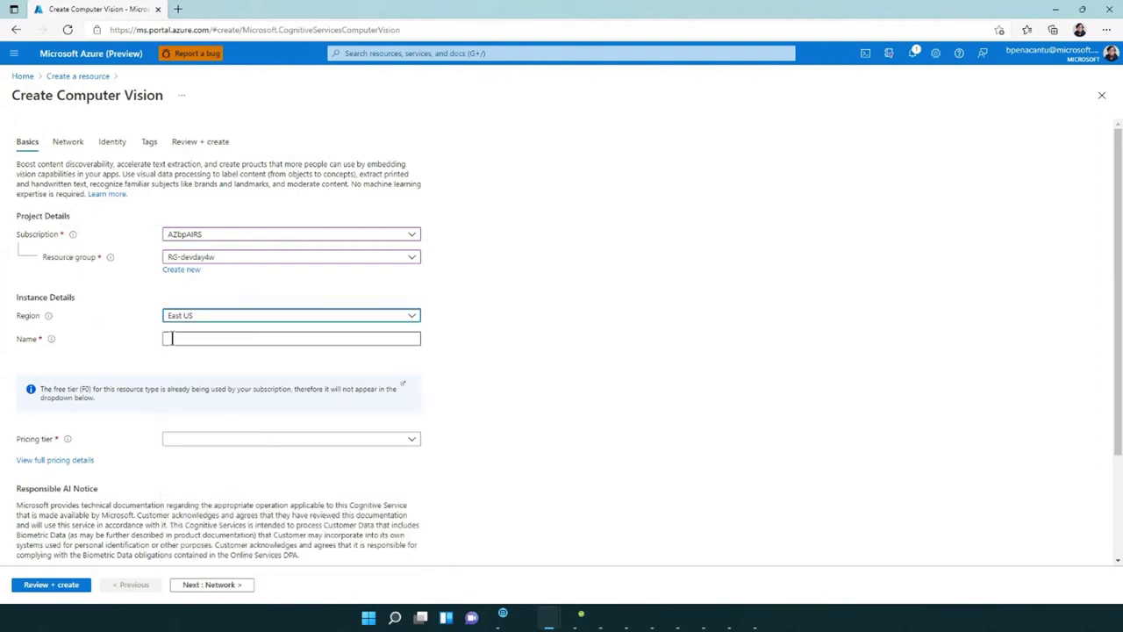
# Step: Name the Computer Vision instance cvwww1, using the saved entry
pyautogui.click(172, 338)
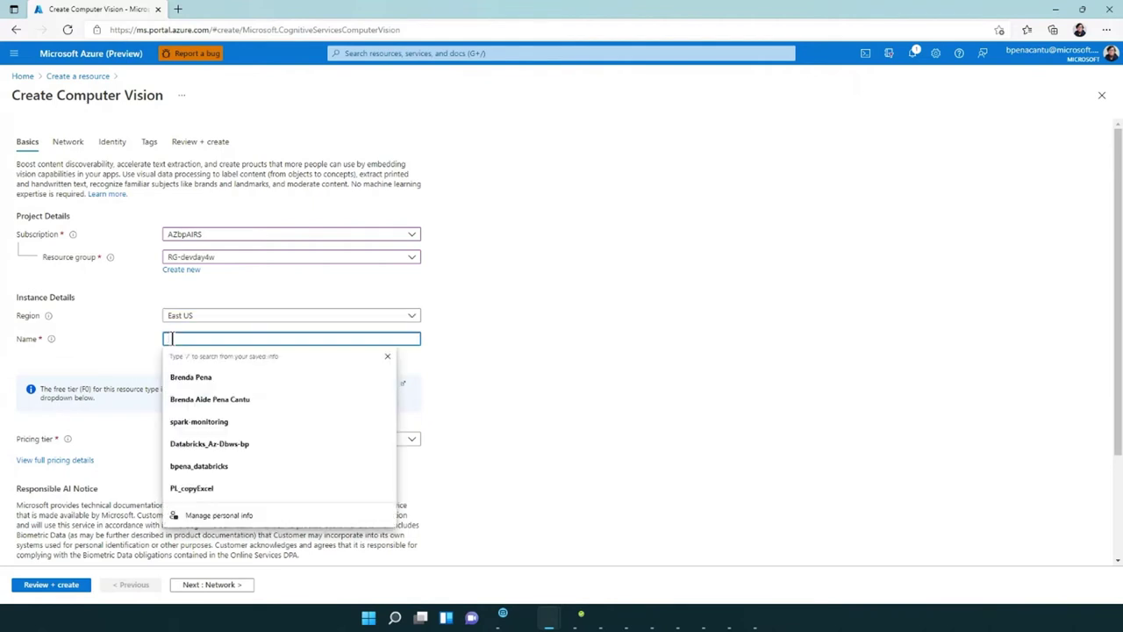
pyautogui.write('c')
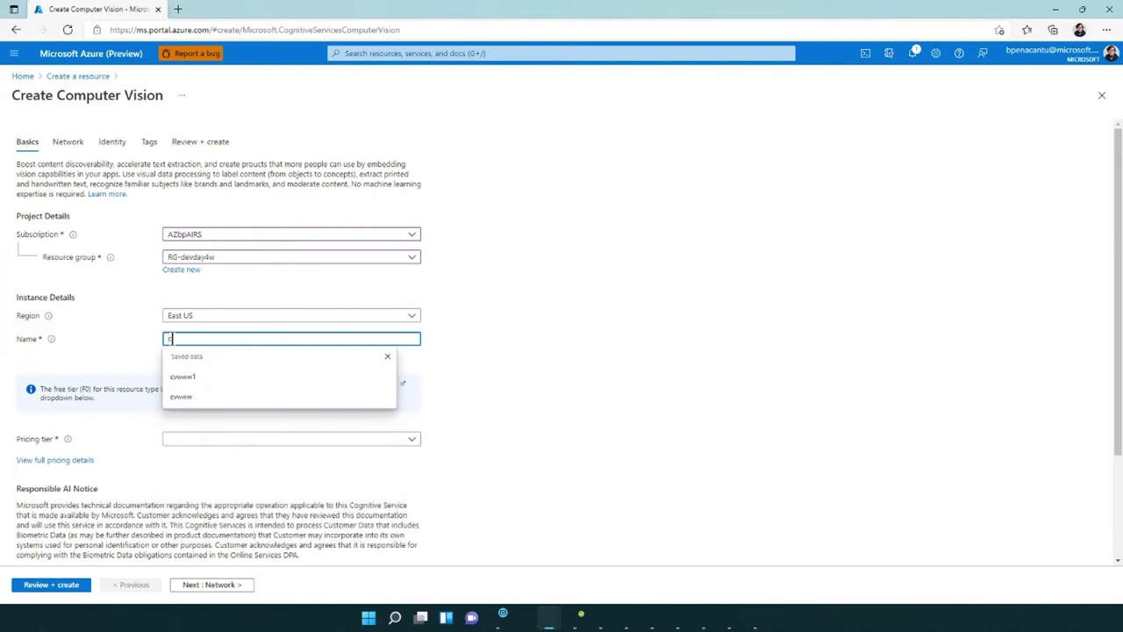
pyautogui.press('Down')
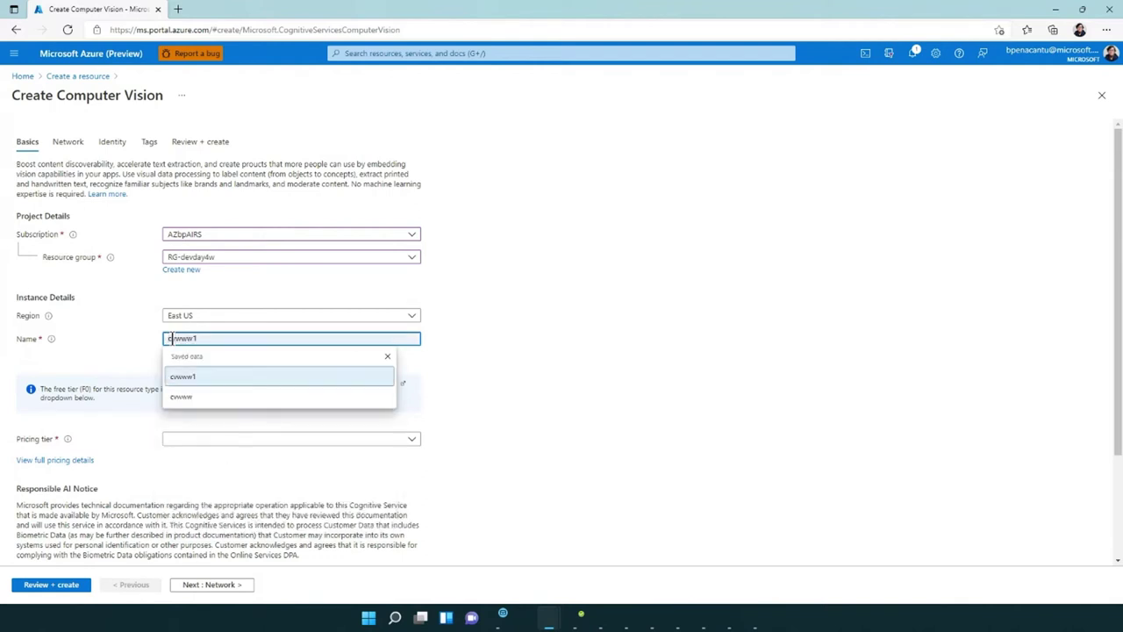
pyautogui.press('Down')
pyautogui.press('Up')
pyautogui.press('Return')
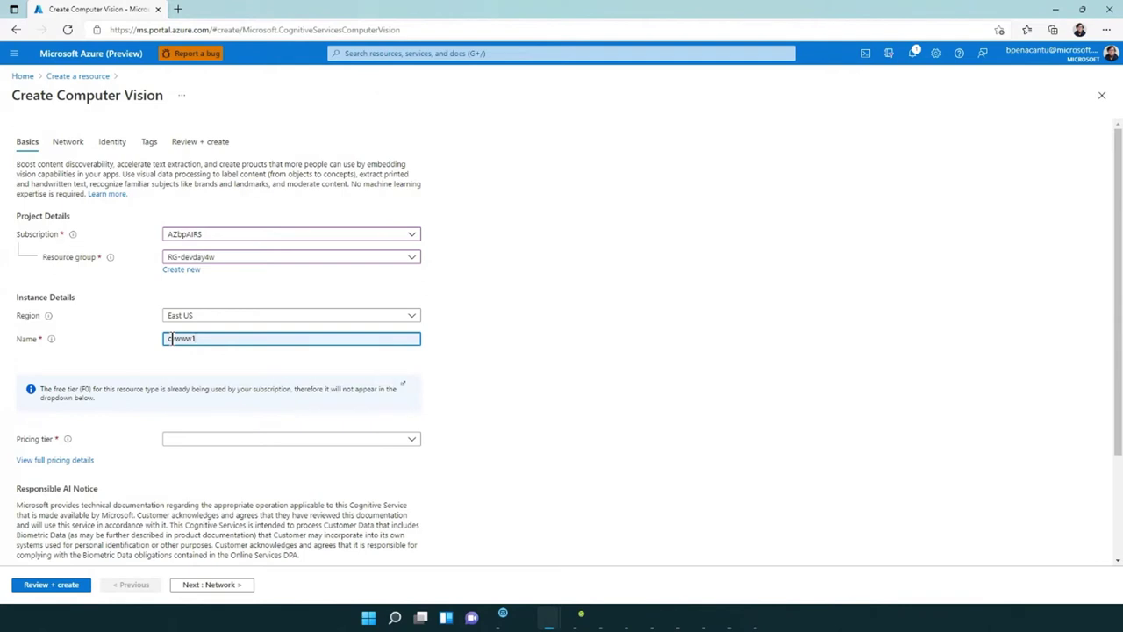
# Step: Check the available pricing tiers and examine the features and prices of the Free and S1 instances in the full Computer Vision pricing details
pyautogui.scroll(-3, 191, 332)
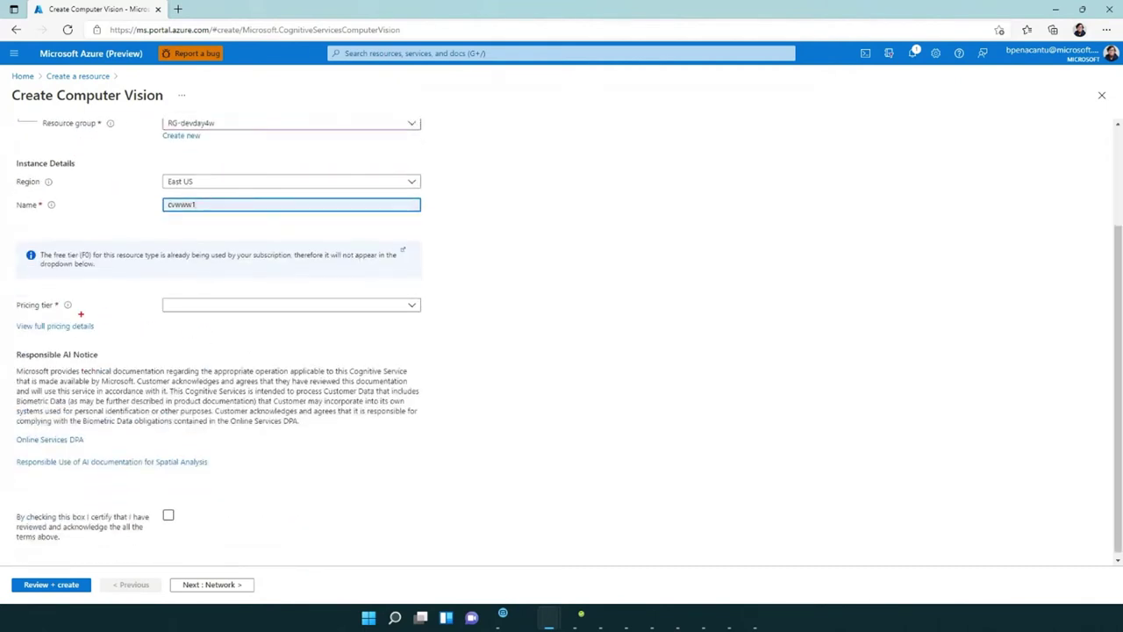
pyautogui.moveTo(5, 290)
pyautogui.mouseDown()
pyautogui.moveTo(60, 328)
pyautogui.moveTo(395, 355)
pyautogui.moveTo(460, 343)
pyautogui.mouseUp()
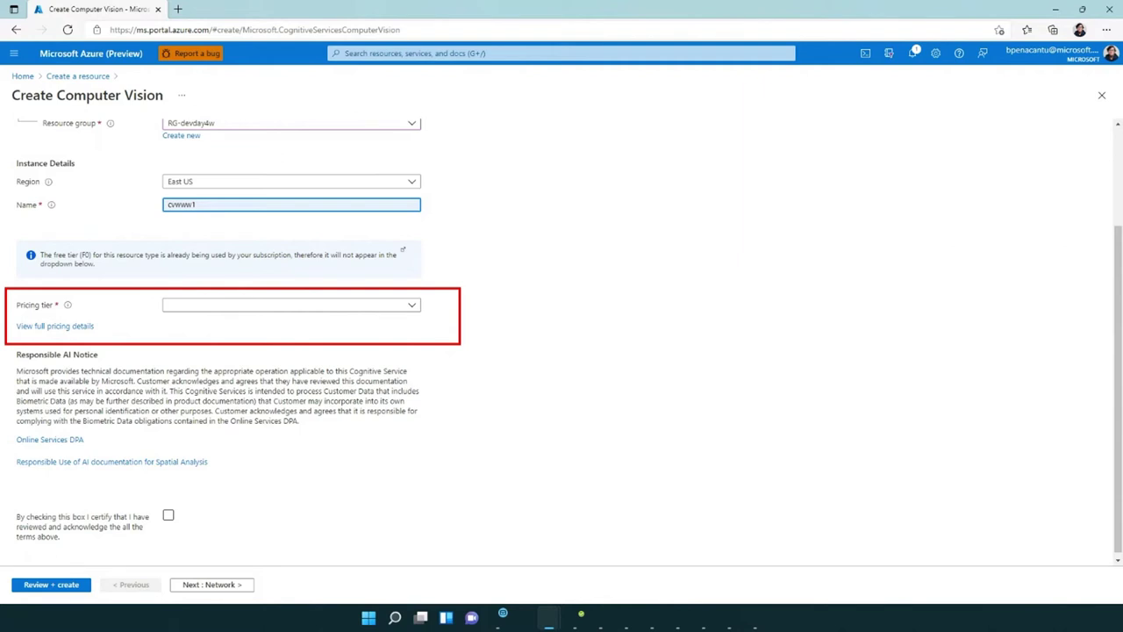
pyautogui.click(406, 308)
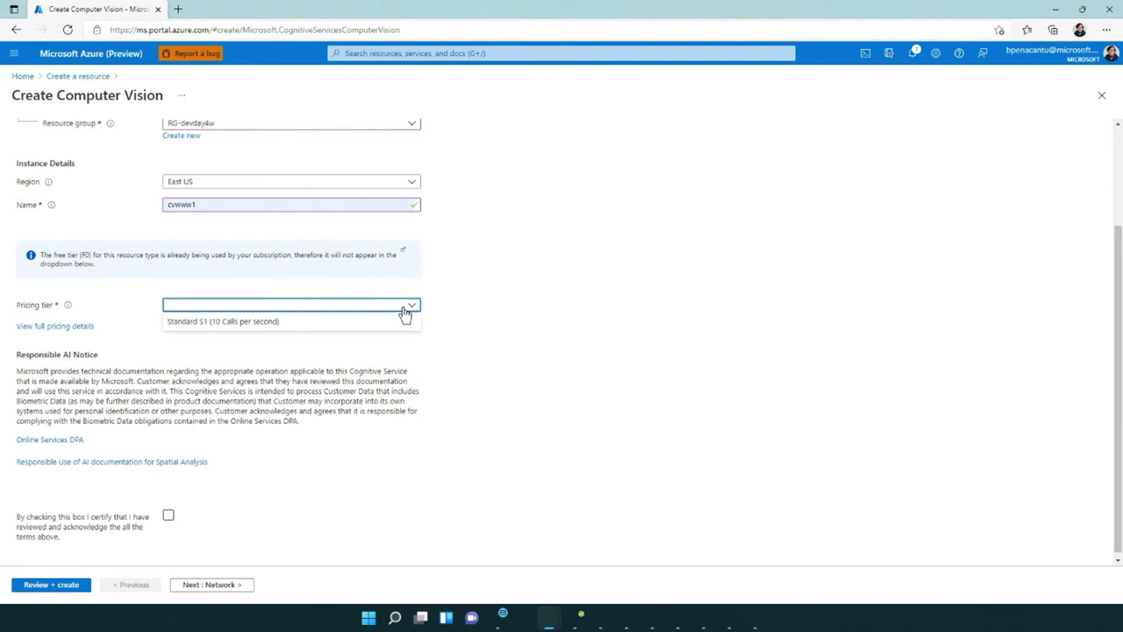
pyautogui.click(64, 325)
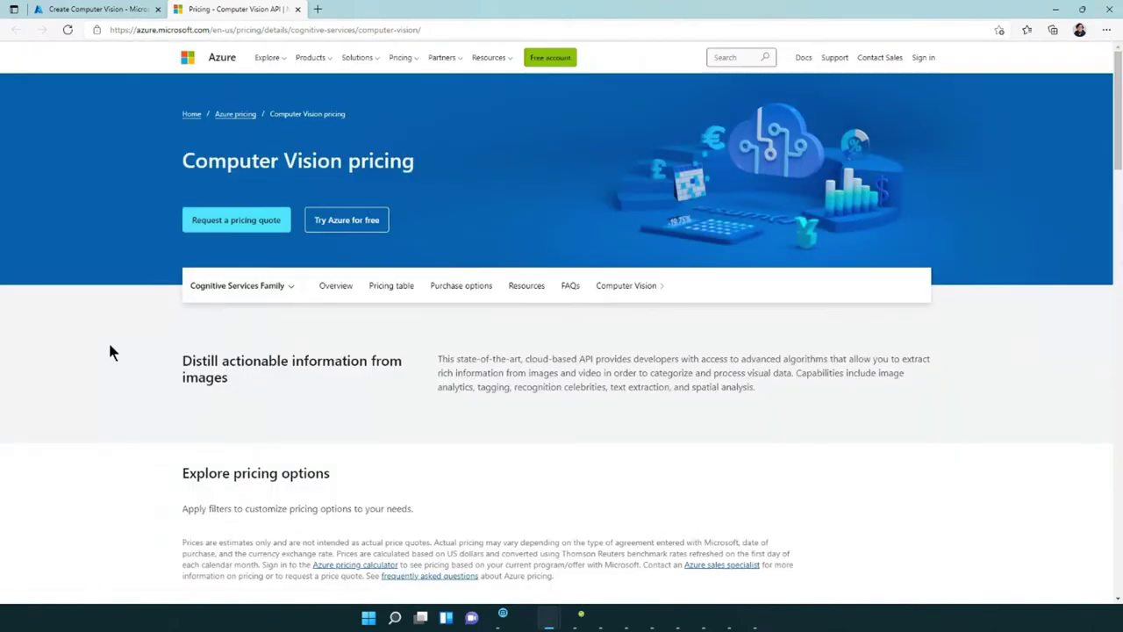
pyautogui.scroll(-3, 117, 346)
pyautogui.scroll(-3, 121, 351)
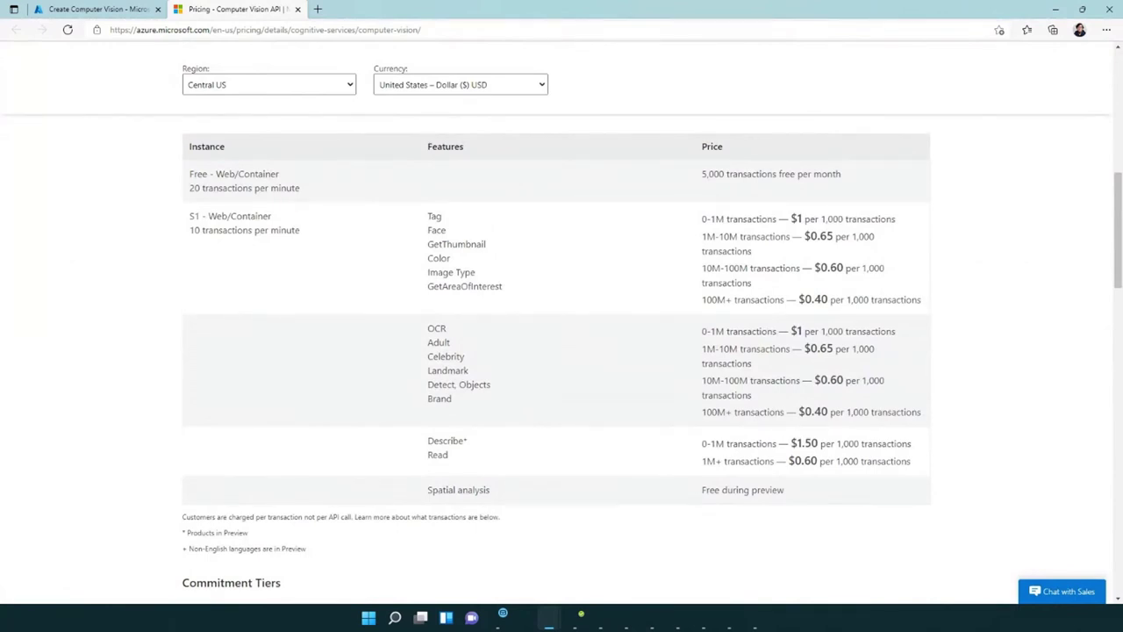
pyautogui.moveTo(330, 178); pyautogui.dragTo(365, 168)
pyautogui.moveTo(330, 226); pyautogui.dragTo(390, 213)
pyautogui.moveTo(410, 133)
pyautogui.mouseDown()
pyautogui.moveTo(456, 362)
pyautogui.moveTo(819, 511)
pyautogui.moveTo(946, 515)
pyautogui.mouseUp()
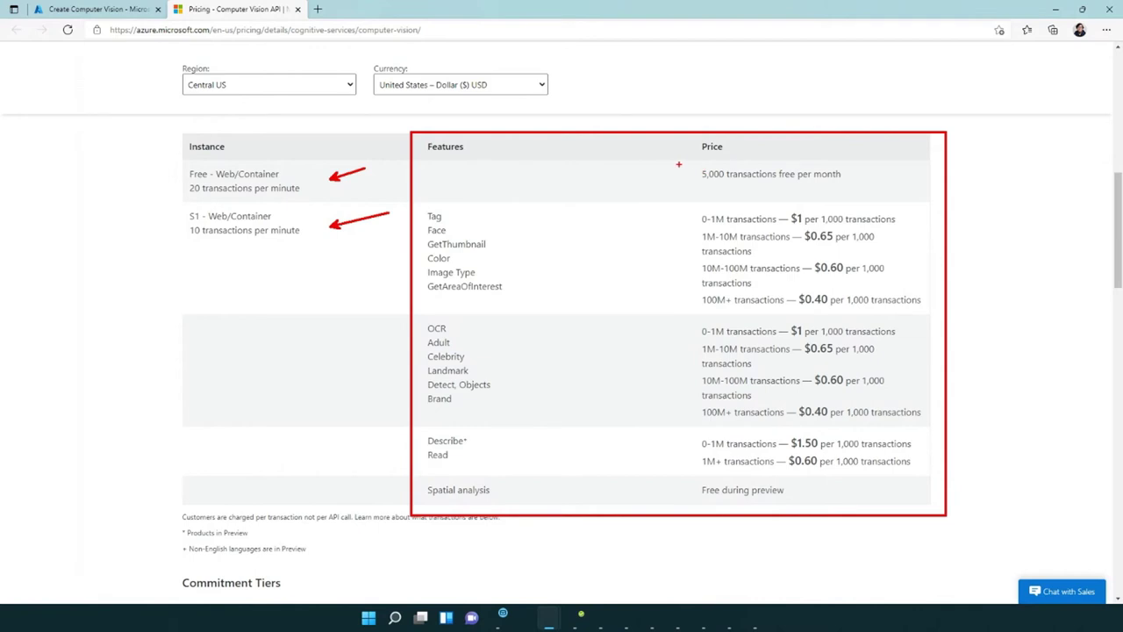
pyautogui.moveTo(870, 172); pyautogui.dragTo(919, 156)
pyautogui.press('Escape')
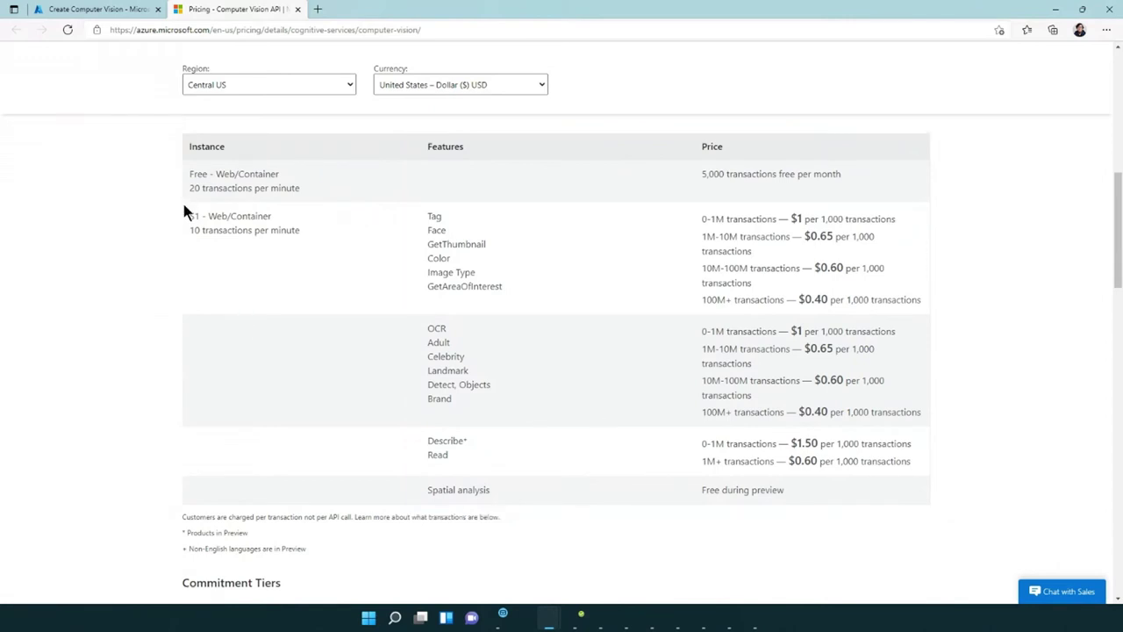
# Step: Back in the Create Computer Vision form, set the pricing tier to Standard S1 (10 Calls per second) and acknowledge the Responsible AI terms
pyautogui.click(114, 10)
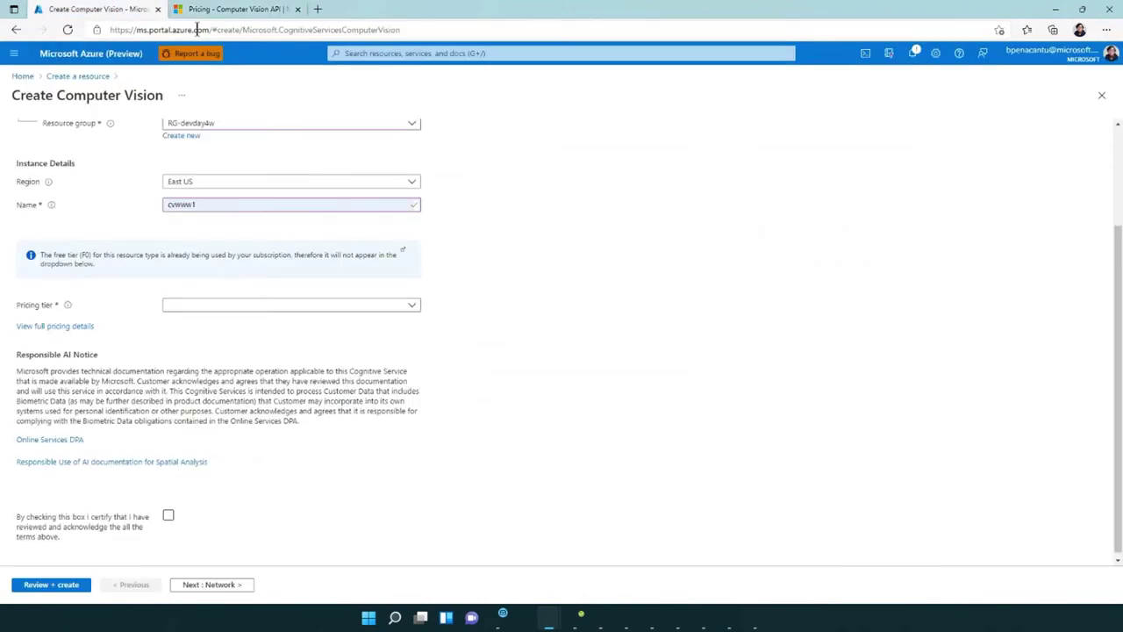
pyautogui.click(208, 307)
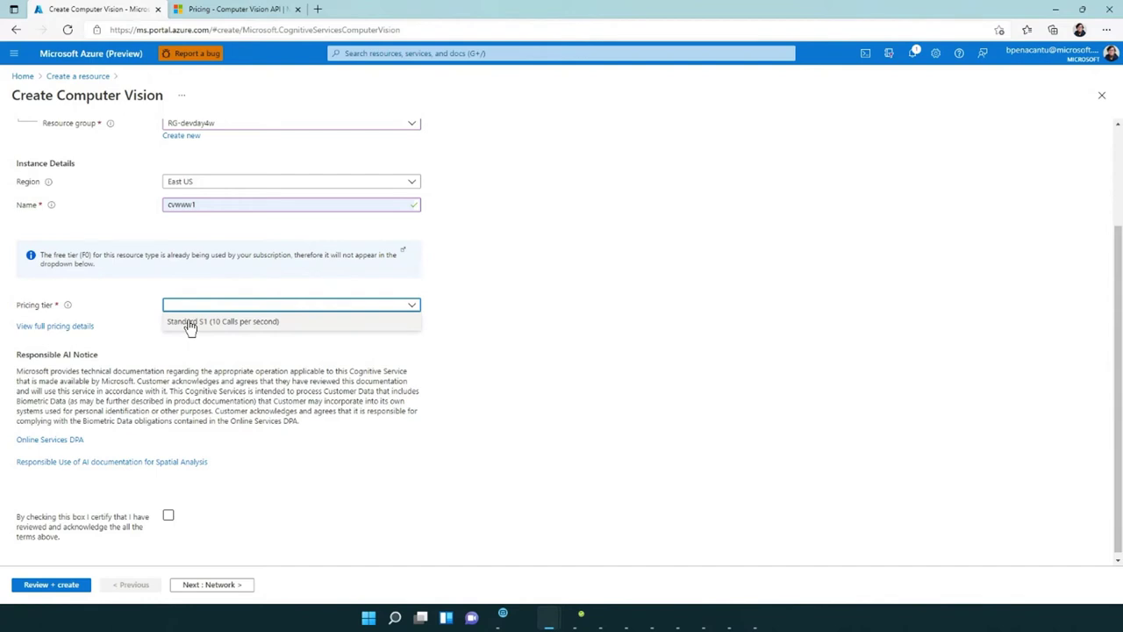
pyautogui.click(189, 324)
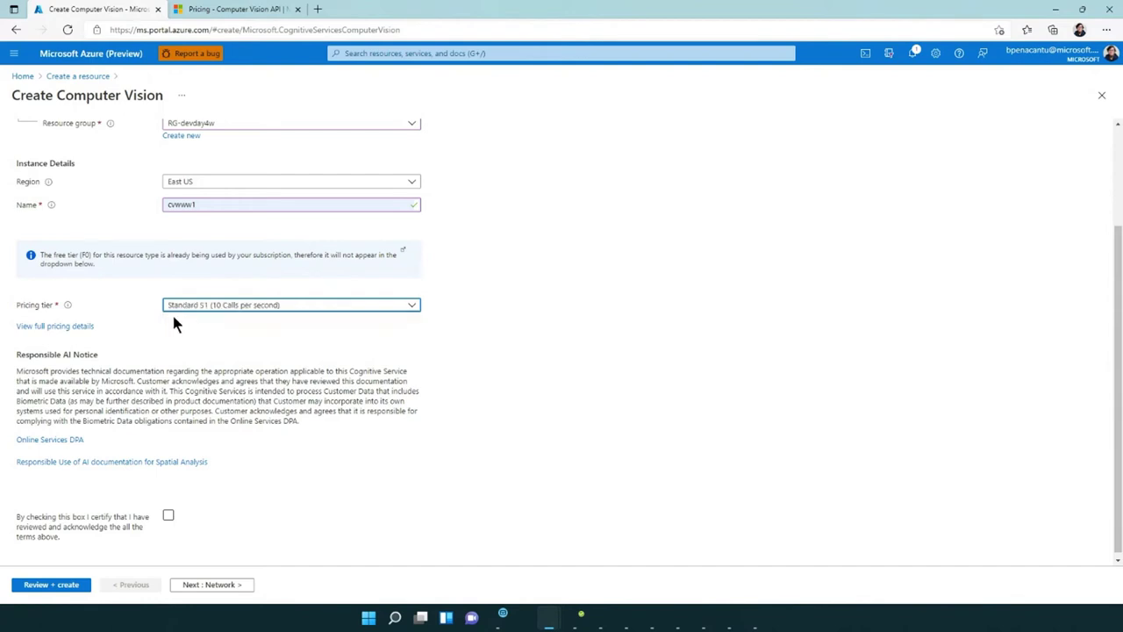
pyautogui.scroll(-1, 142, 353)
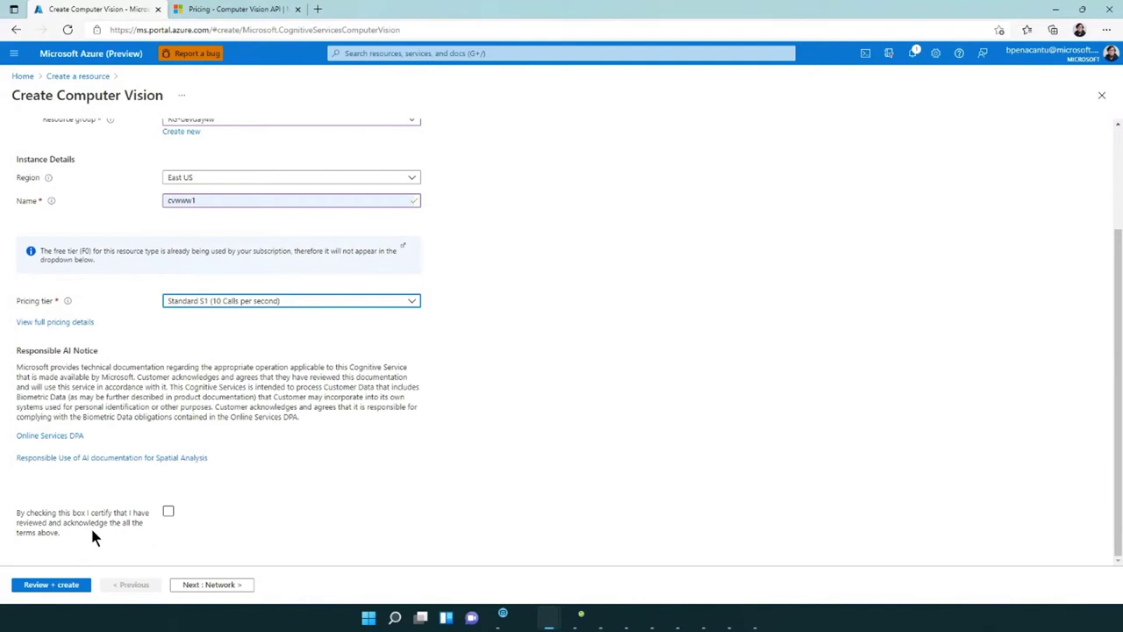
pyautogui.click(169, 511)
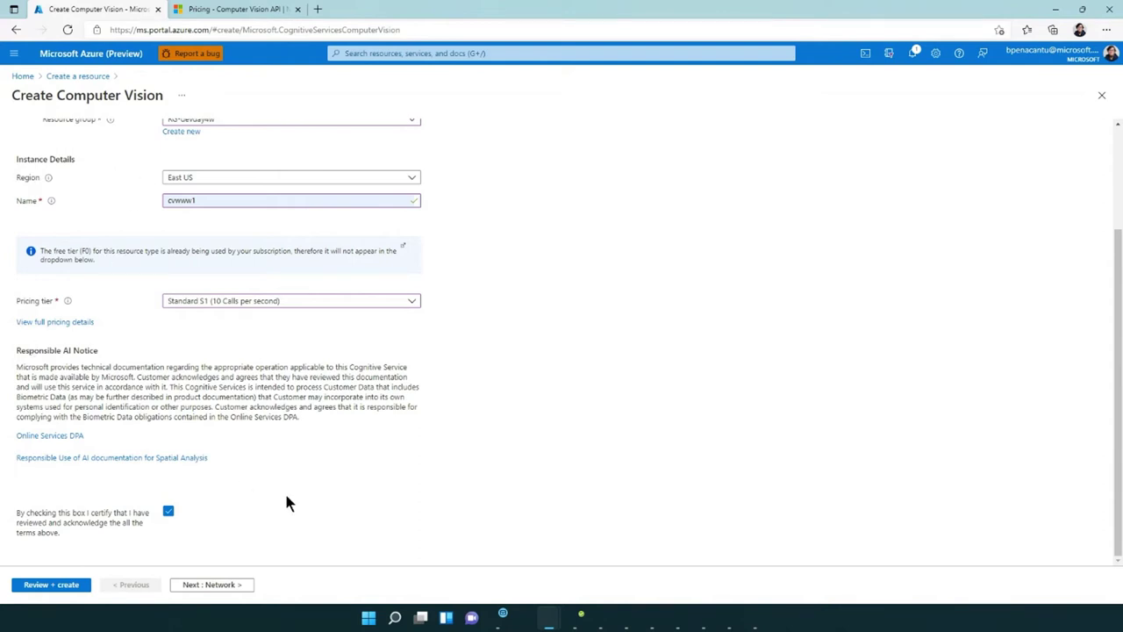
# Step: Keep the default Network, Identity and Tags settings for the Computer Vision resource and proceed to its review and validation
pyautogui.click(168, 510)
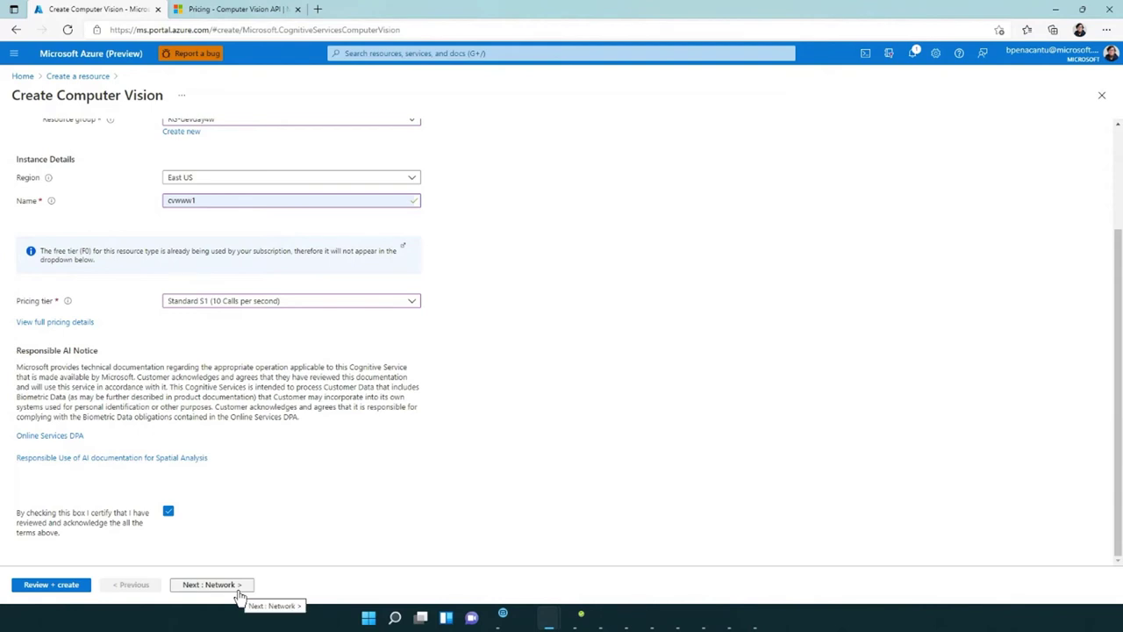
pyautogui.click(211, 584)
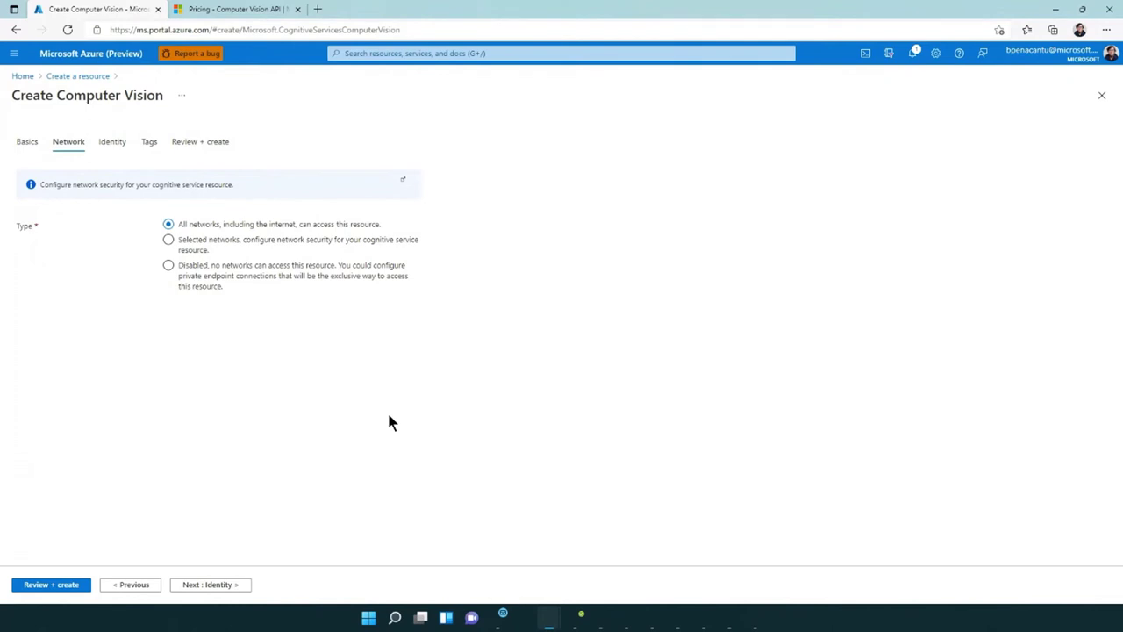
pyautogui.click(243, 588)
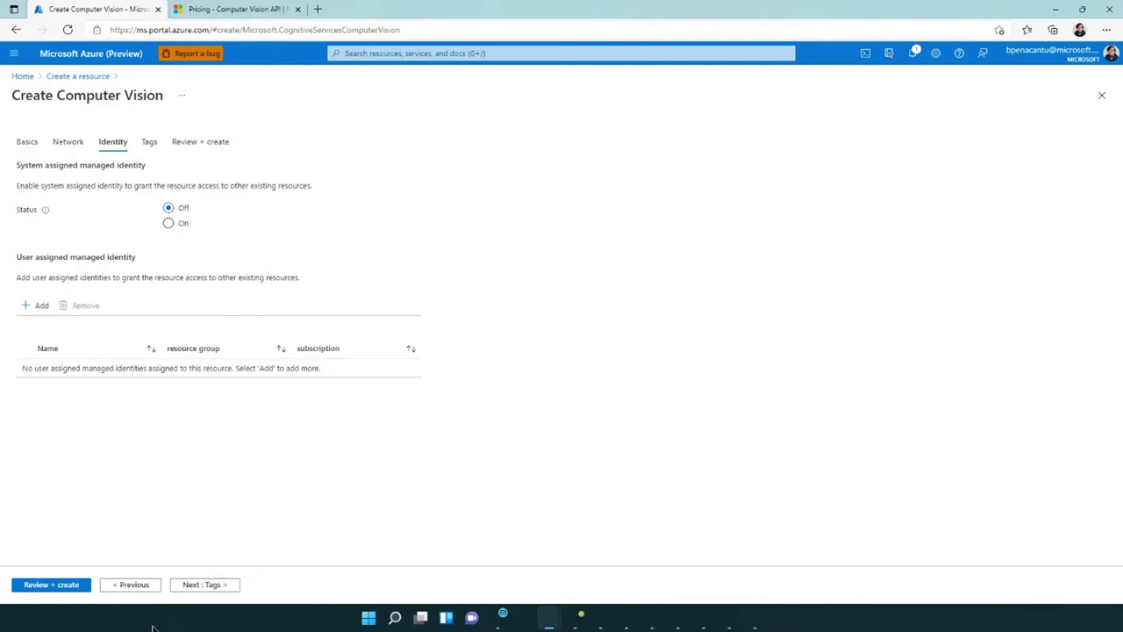
pyautogui.click(198, 590)
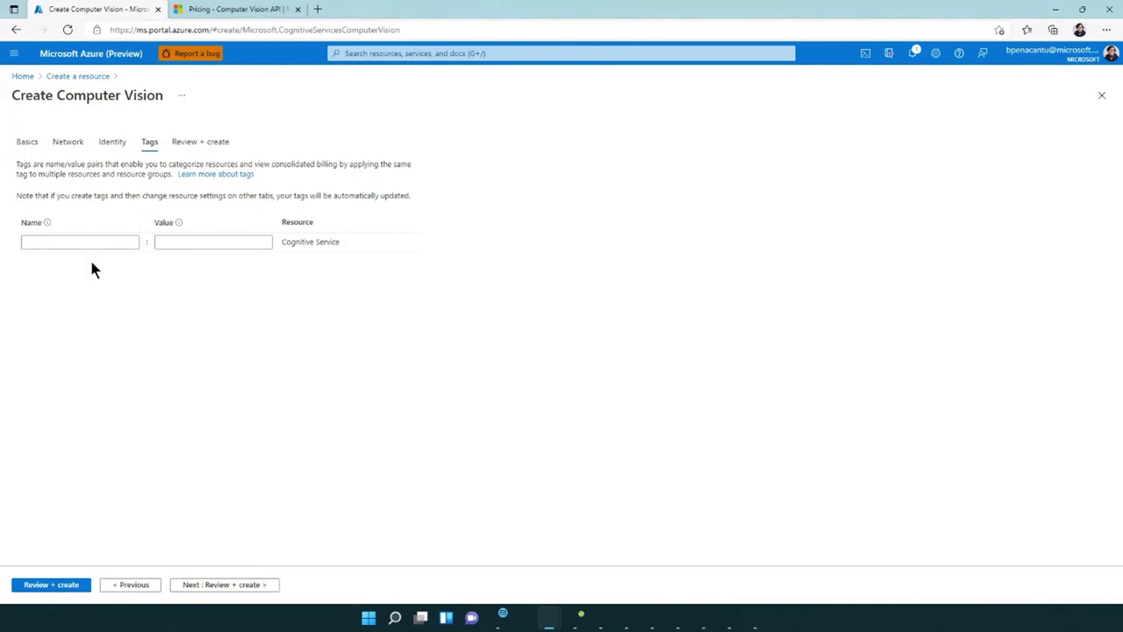
pyautogui.click(210, 587)
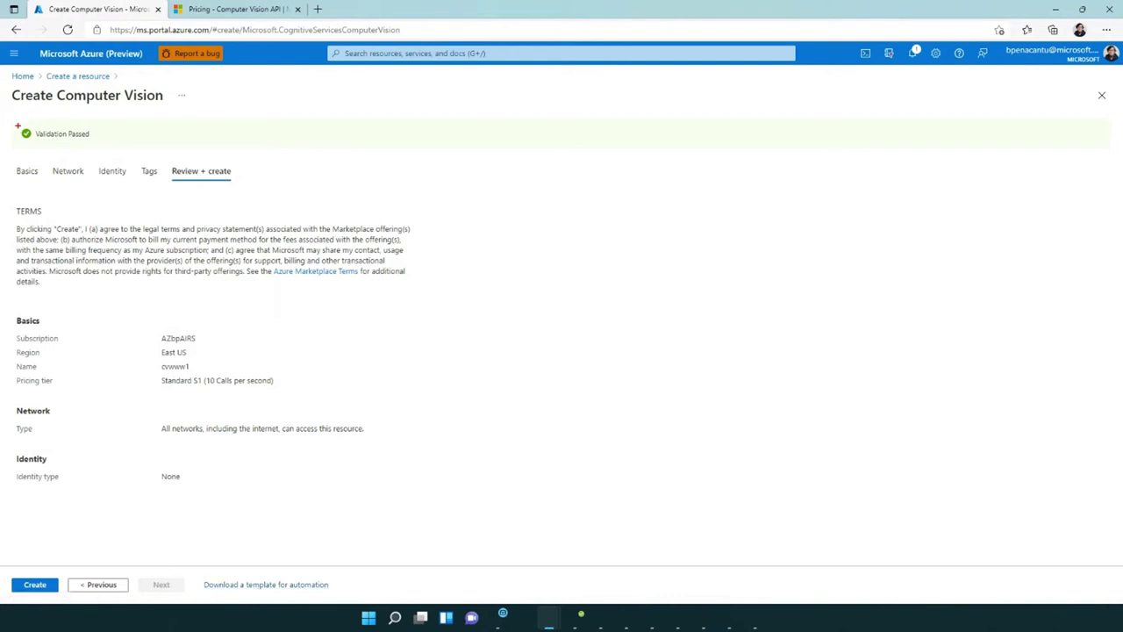
# Step: Examine the validation status and the subscription, region, name, pricing tier, network and identity settings in the review summary
pyautogui.moveTo(17, 125); pyautogui.dragTo(103, 150)
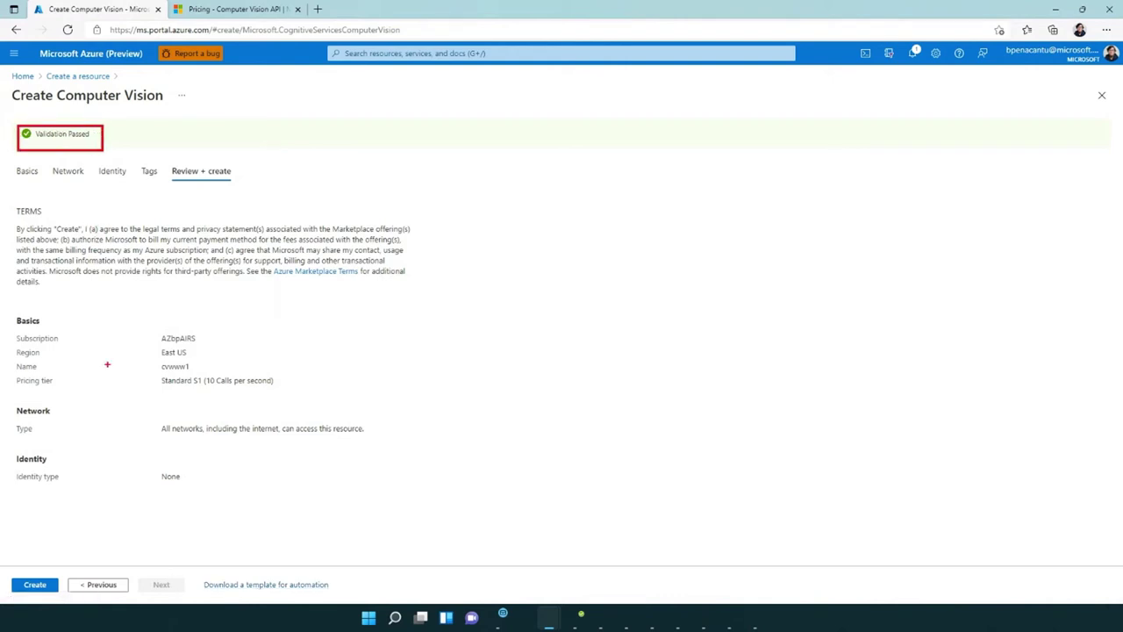
pyautogui.moveTo(11, 311)
pyautogui.mouseDown()
pyautogui.moveTo(45, 353)
pyautogui.moveTo(429, 507)
pyautogui.mouseUp()
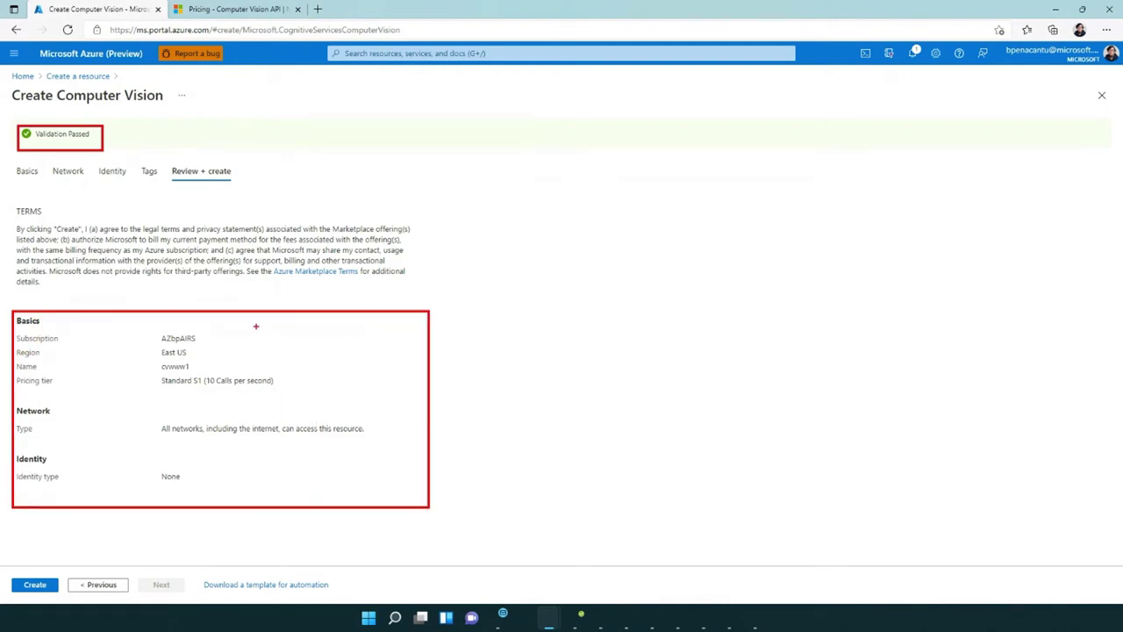
pyautogui.moveTo(204, 337)
pyautogui.mouseDown()
pyautogui.moveTo(230, 334)
pyautogui.moveTo(228, 343)
pyautogui.mouseUp()
pyautogui.moveTo(159, 360); pyautogui.dragTo(197, 372)
pyautogui.moveTo(283, 382); pyautogui.dragTo(320, 371)
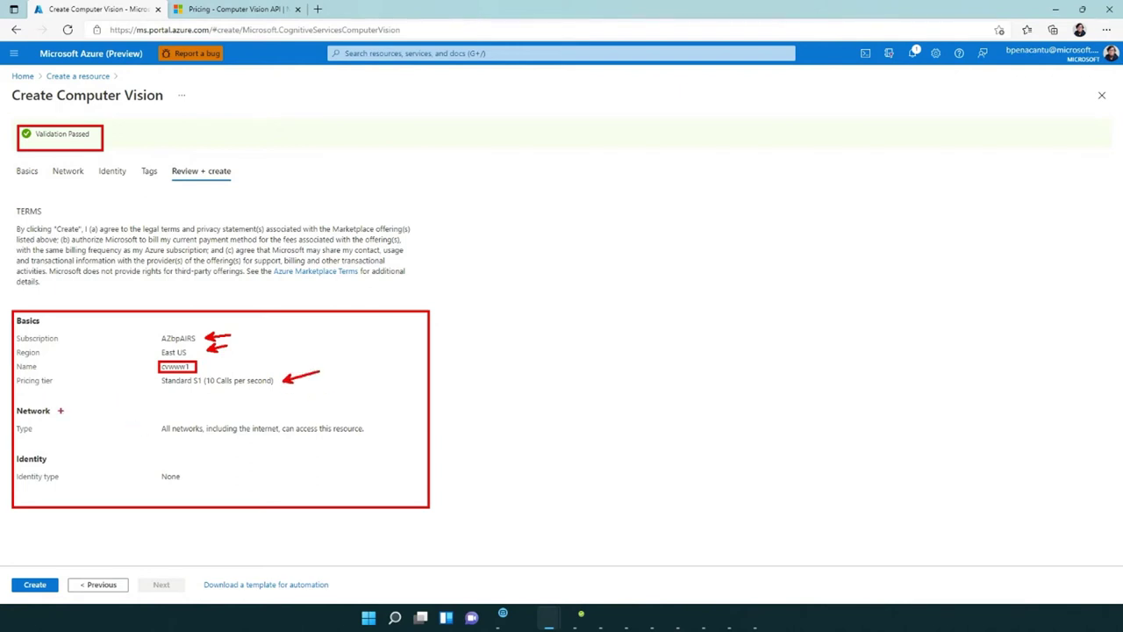
pyautogui.moveTo(383, 425)
pyautogui.mouseDown()
pyautogui.moveTo(430, 406)
pyautogui.moveTo(387, 412)
pyautogui.moveTo(431, 403)
pyautogui.mouseUp()
pyautogui.moveTo(240, 489); pyautogui.dragTo(301, 468)
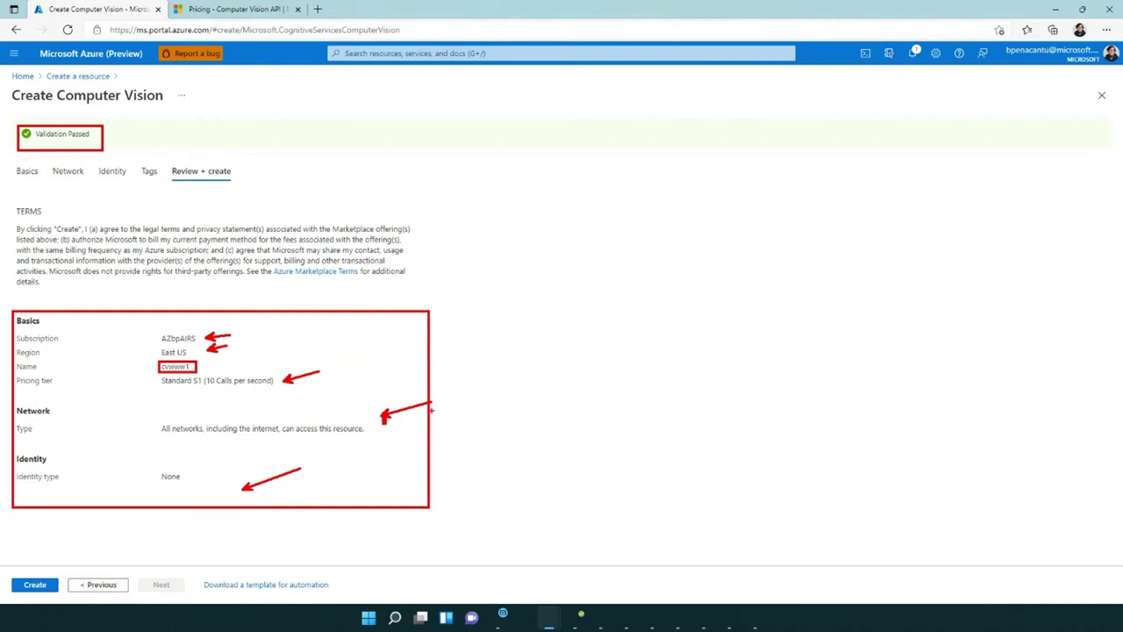
pyautogui.press('Escape')
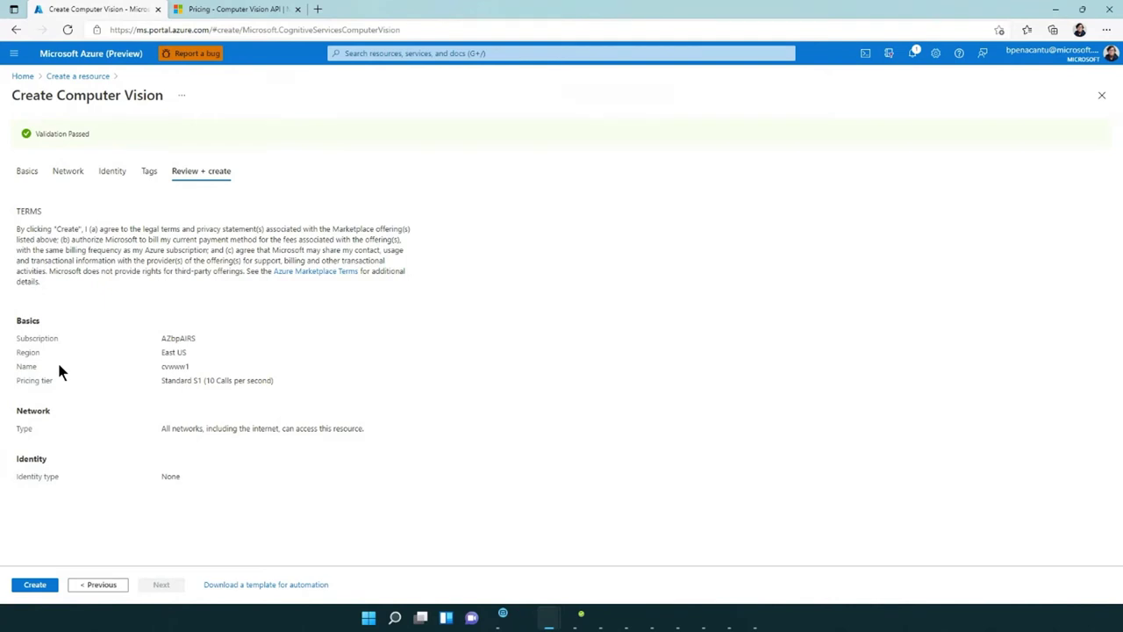
pyautogui.doubleClick(185, 383)
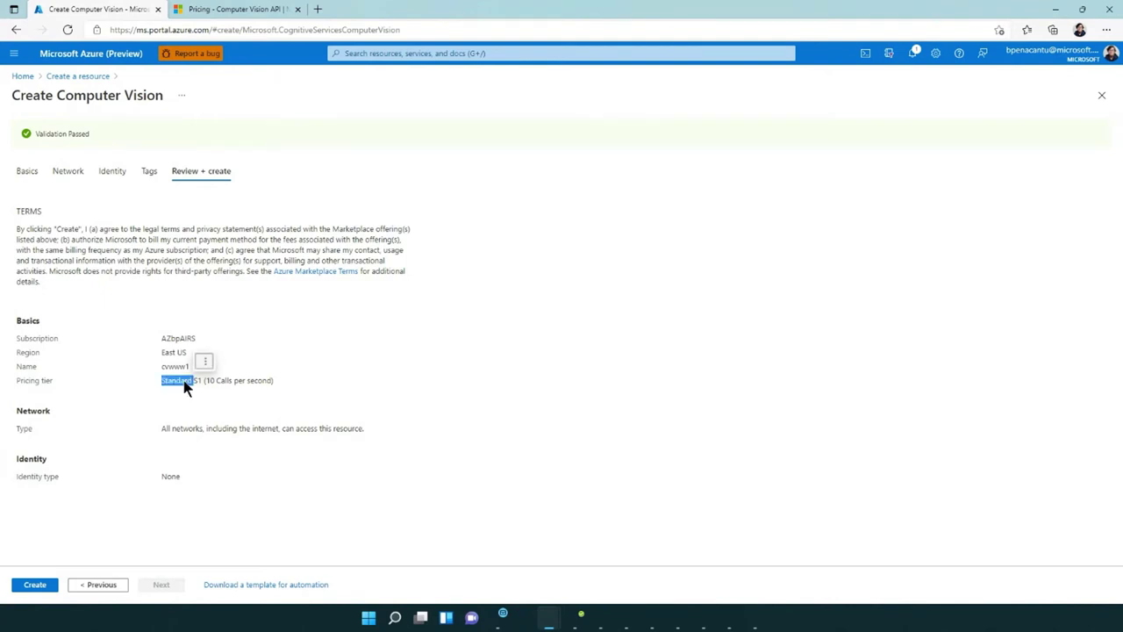
pyautogui.click(95, 377)
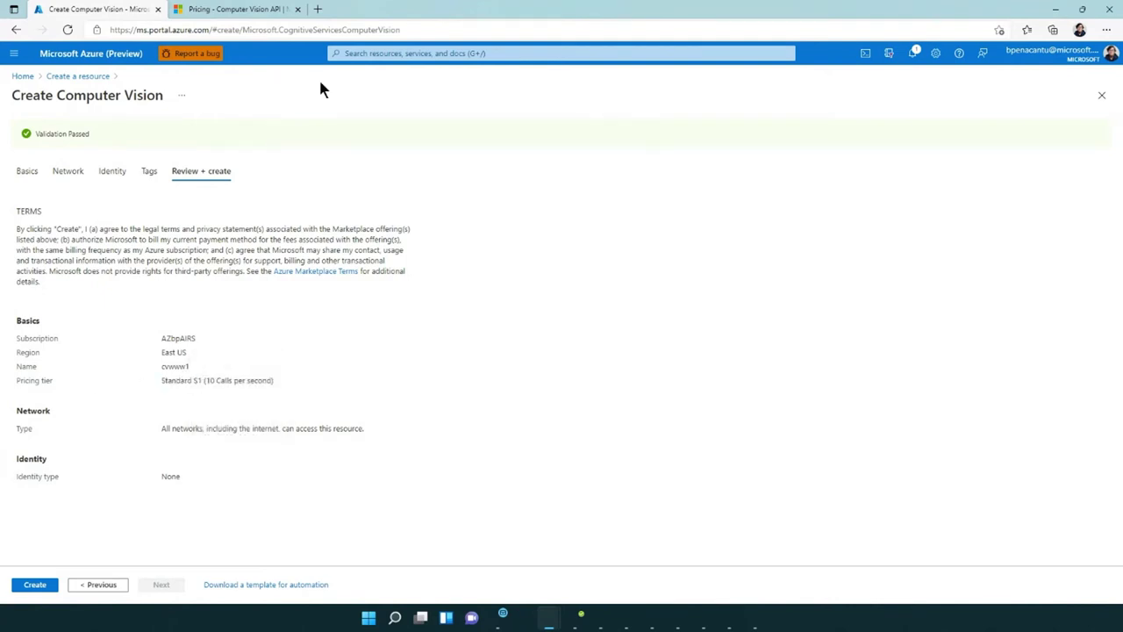
# Step: Leave the creation form and open the existing cvwww Computer Vision resource in the RG-devday4w resource group
pyautogui.click(78, 76)
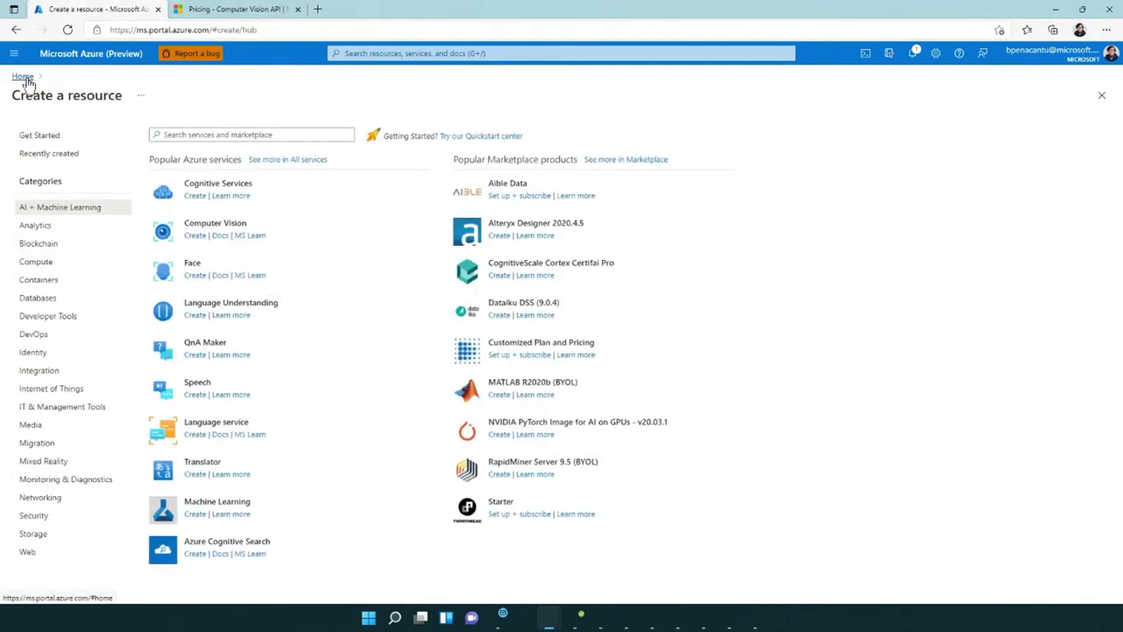
pyautogui.click(24, 77)
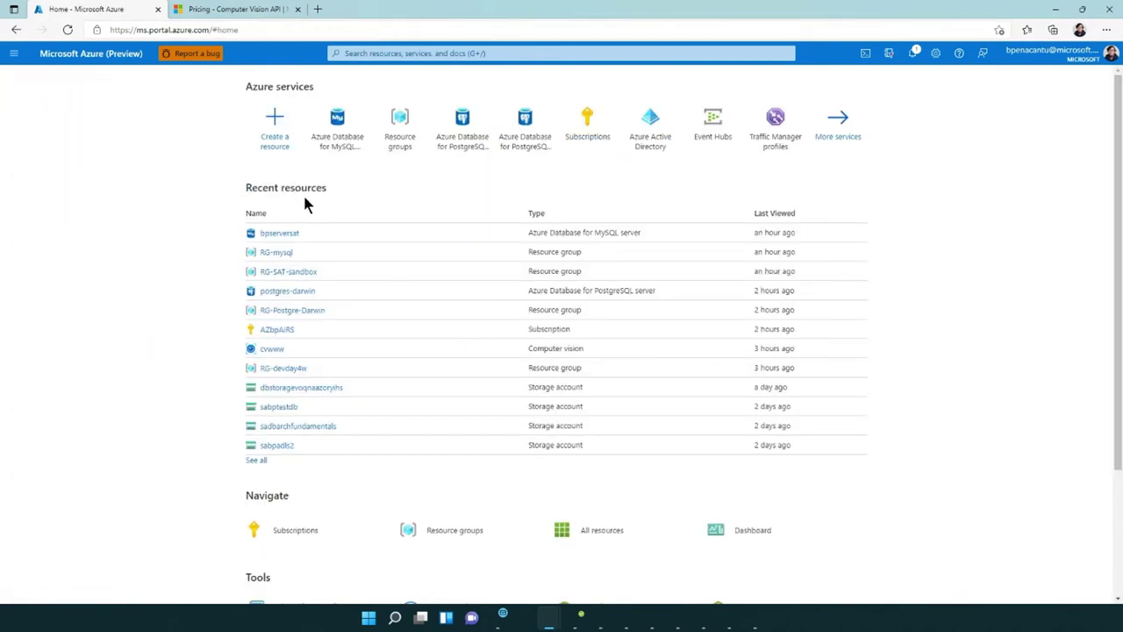
pyautogui.click(286, 368)
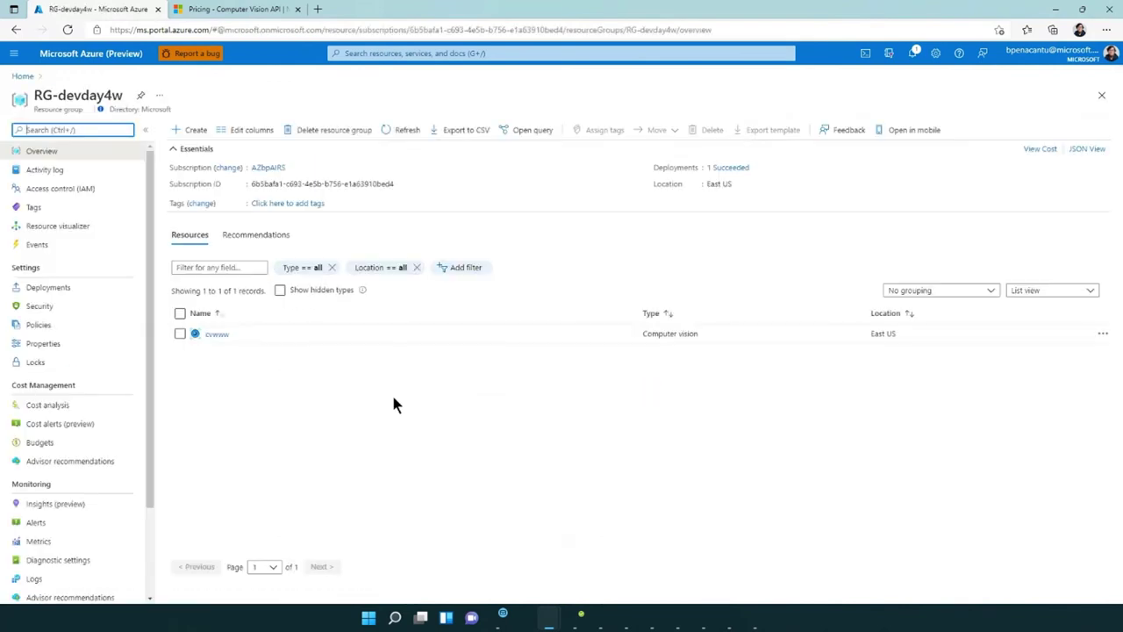
pyautogui.click(219, 337)
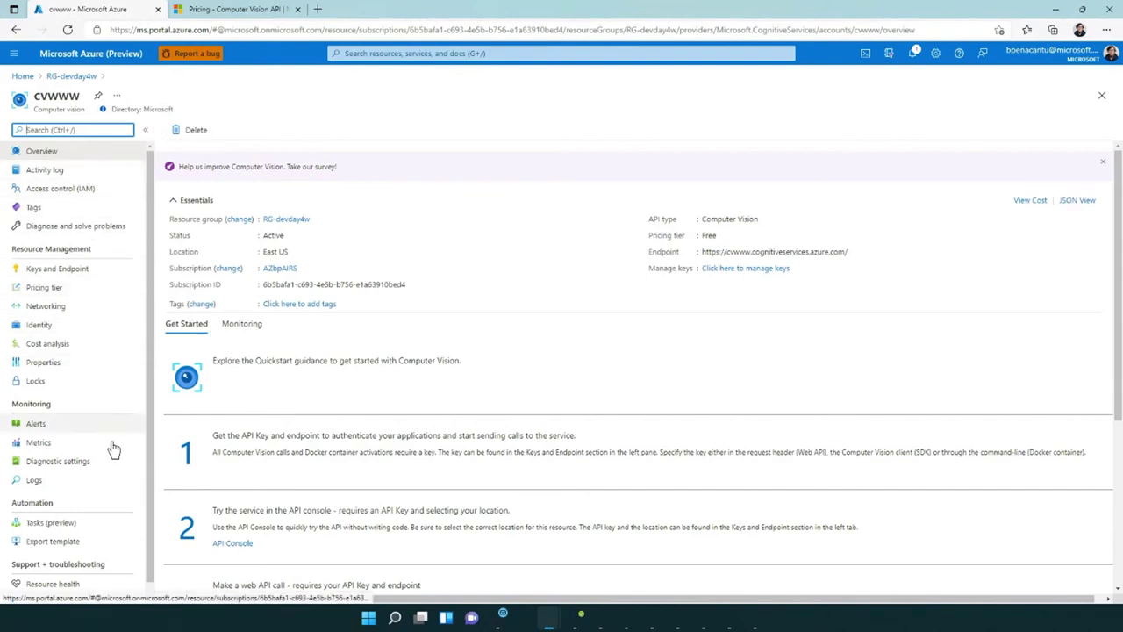
# Step: Look over the quickstart and documentation links in the cvwww overview and open the API Console
pyautogui.scroll(-1, 123, 537)
pyautogui.scroll(1, 125, 544)
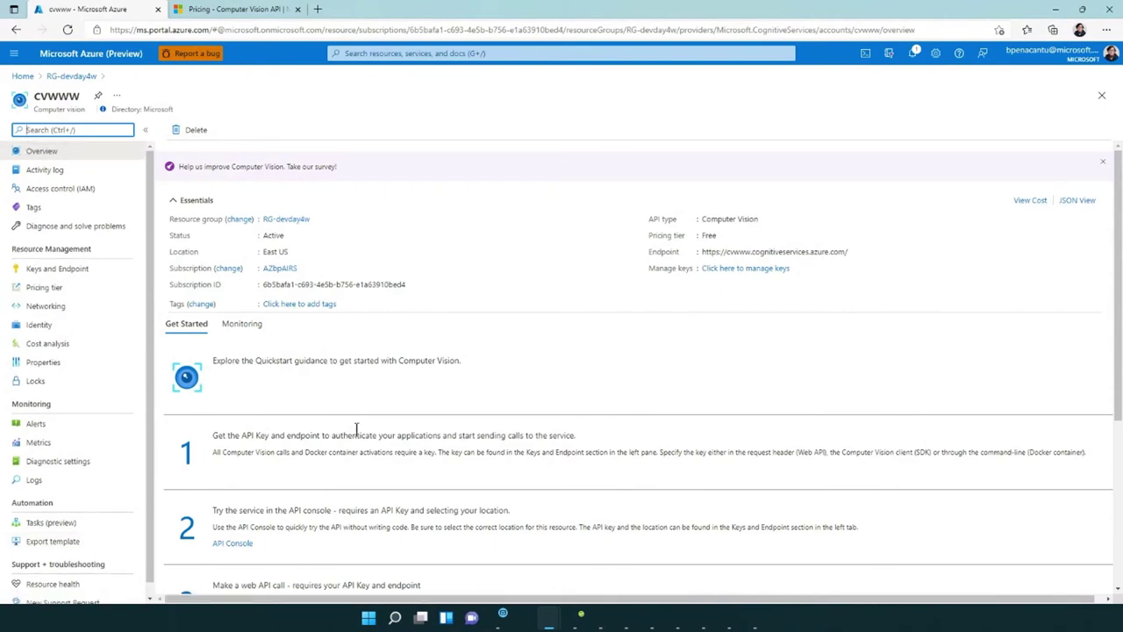
pyautogui.scroll(-3, 356, 428)
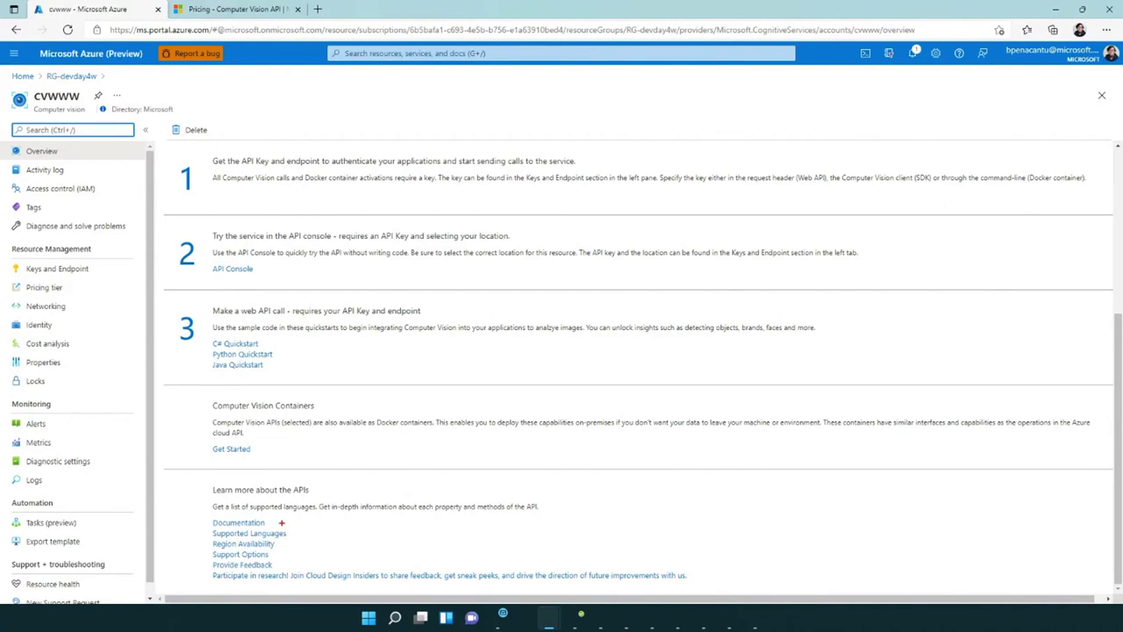
pyautogui.moveTo(282, 522); pyautogui.dragTo(341, 488)
pyautogui.moveTo(300, 532); pyautogui.dragTo(342, 508)
pyautogui.moveTo(201, 336); pyautogui.dragTo(287, 372)
pyautogui.click(232, 269)
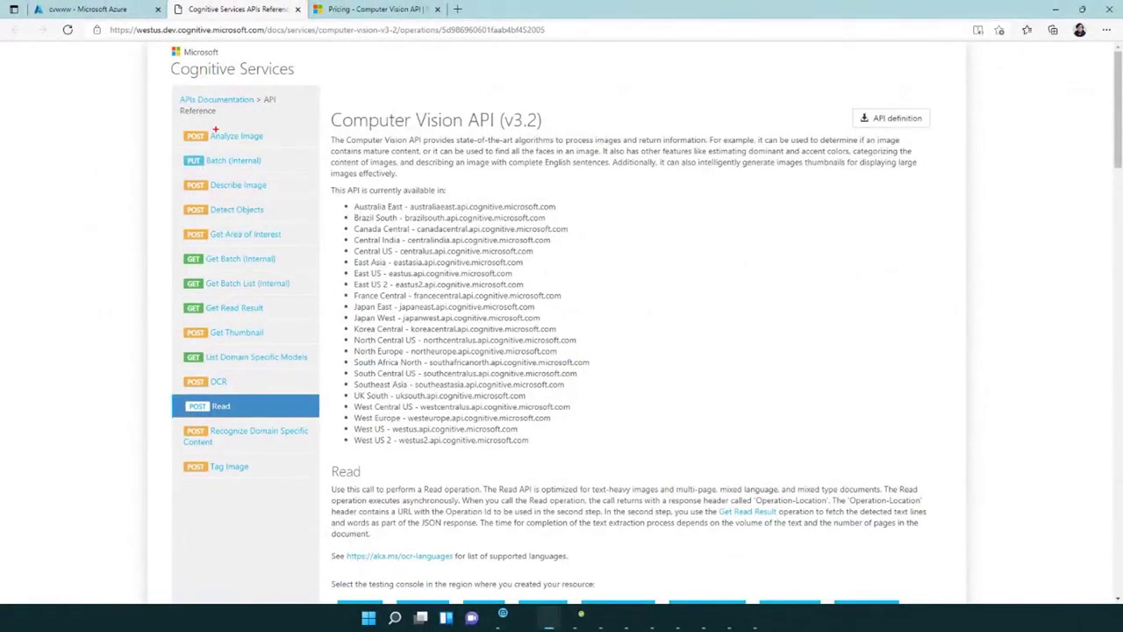
# Step: Open the Recognize Domain Specific Content operation in the Computer Vision API (v3.2) reference and examine its description and testing regions
pyautogui.moveTo(172, 128); pyautogui.dragTo(323, 486)
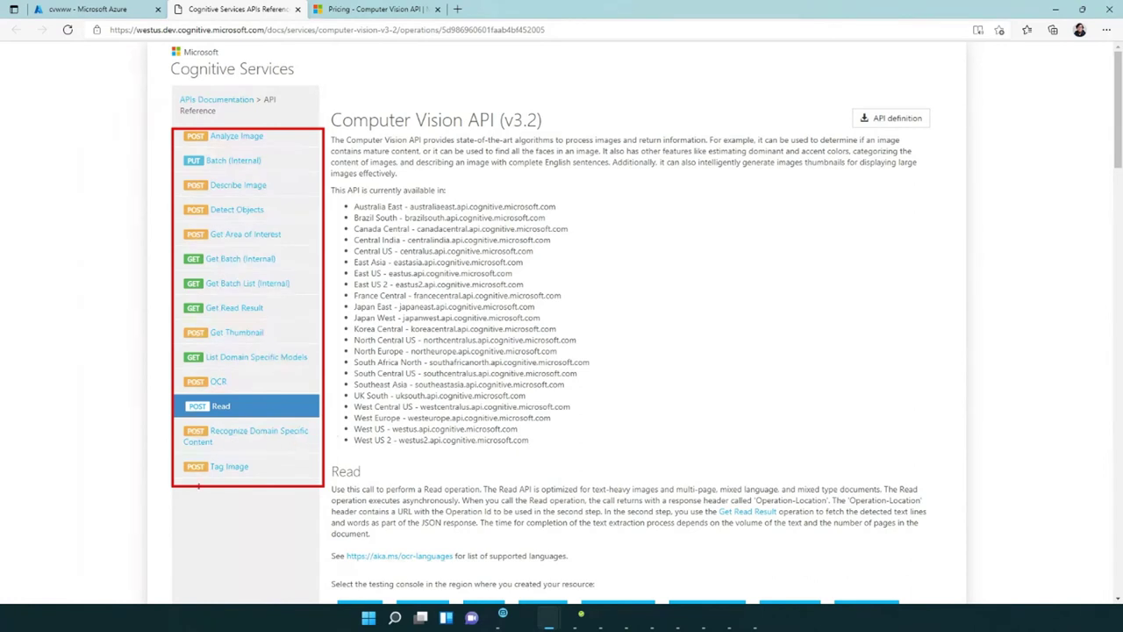
pyautogui.click(297, 440)
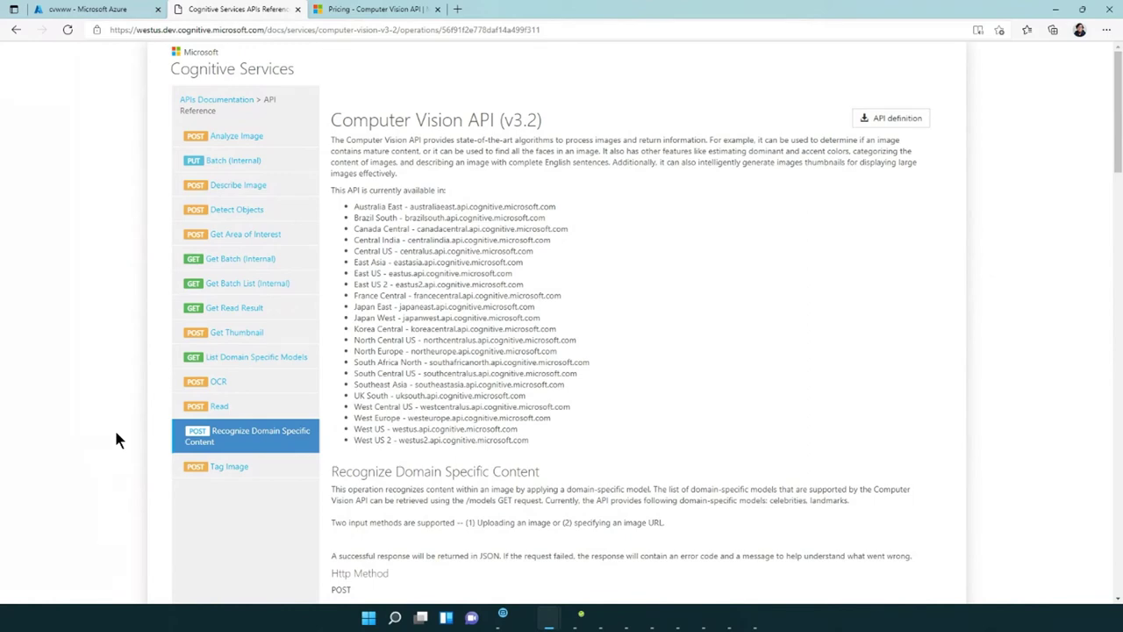
pyautogui.scroll(-3, 115, 432)
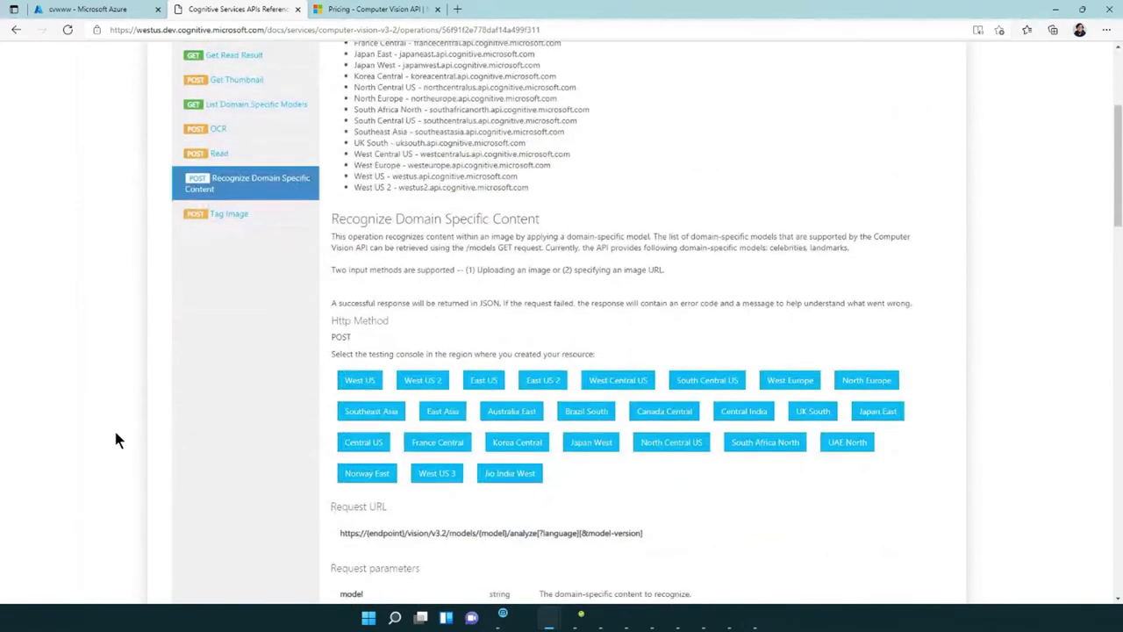
pyautogui.scroll(2, 132, 435)
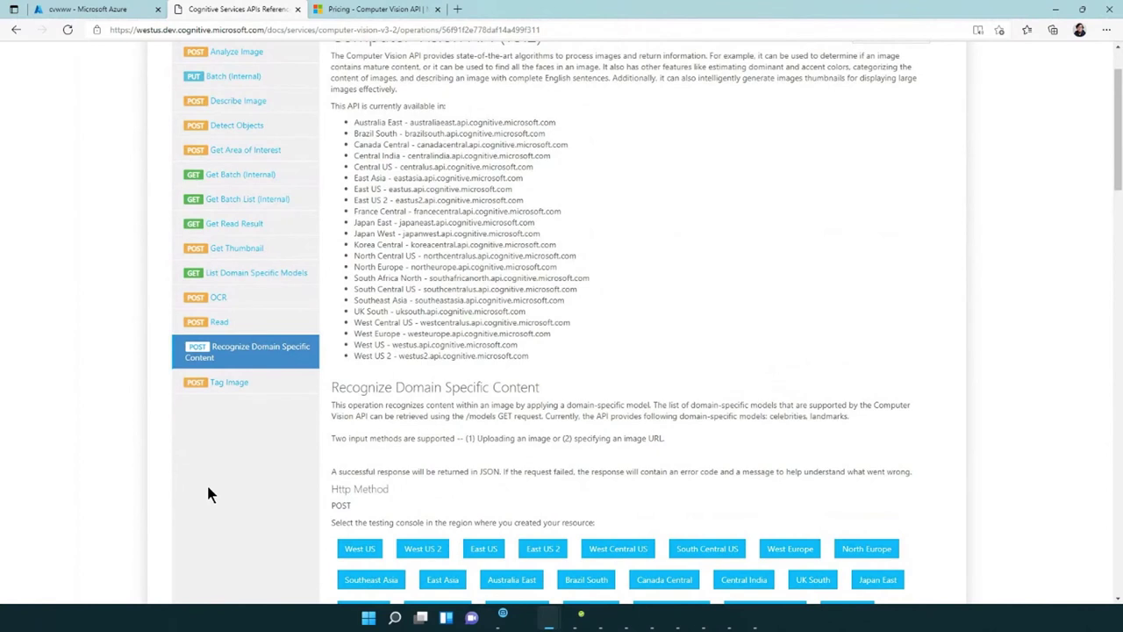
pyautogui.scroll(-1, 208, 494)
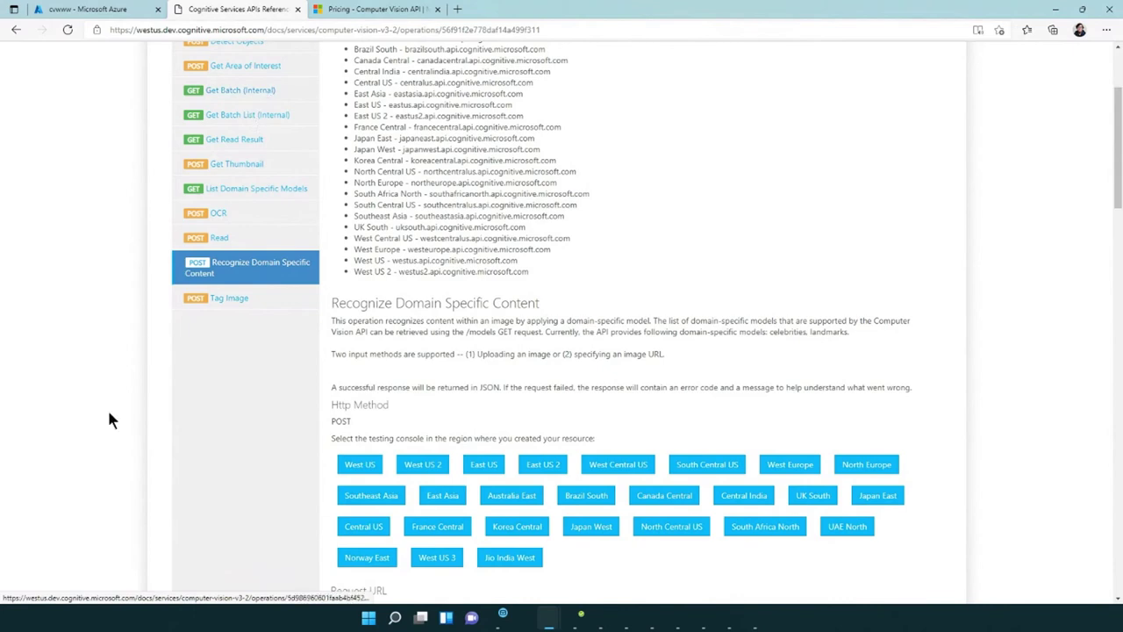
# Step: Check the cvwww resource's location in the Azure portal, and open the operation's East US testing console in the API reference
pyautogui.click(76, 12)
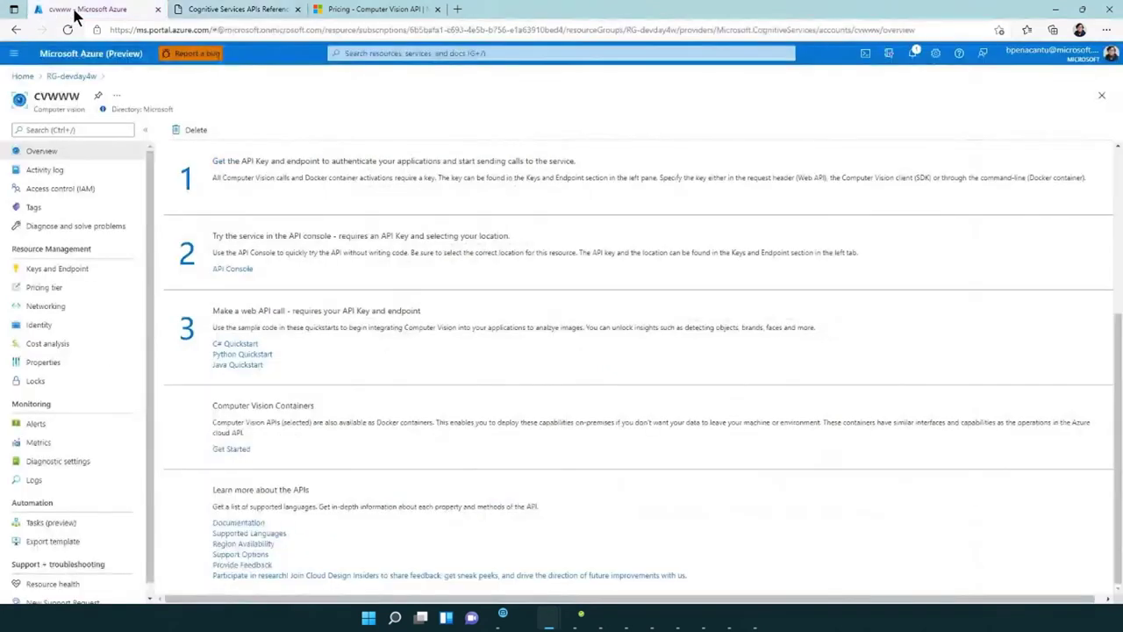
pyautogui.scroll(2, 462, 368)
pyautogui.scroll(2, 462, 373)
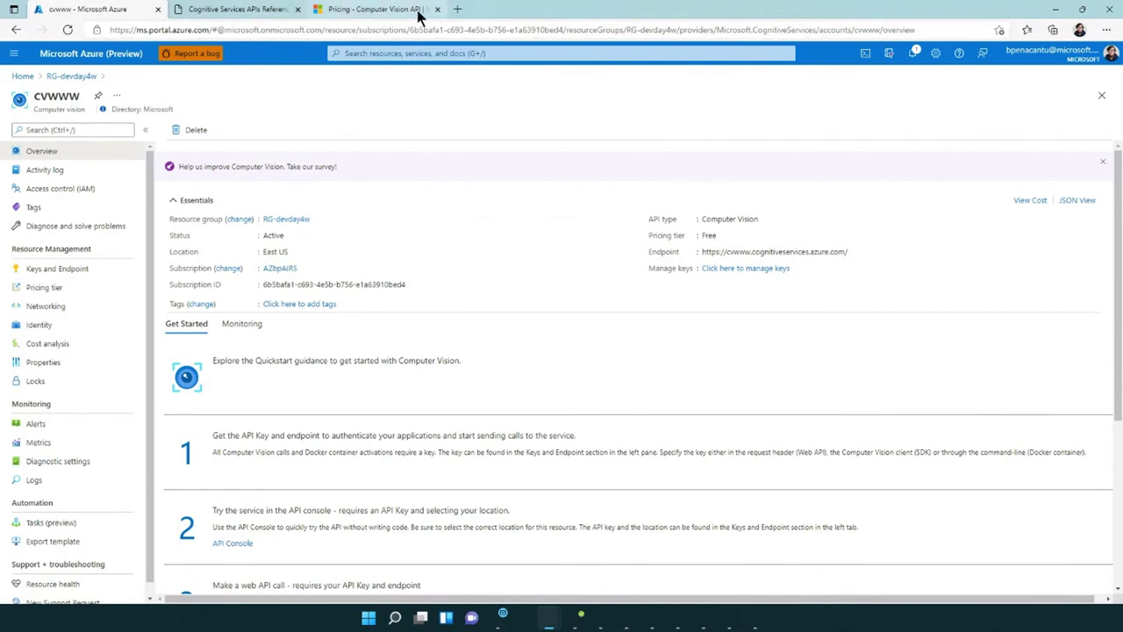
pyautogui.click(239, 11)
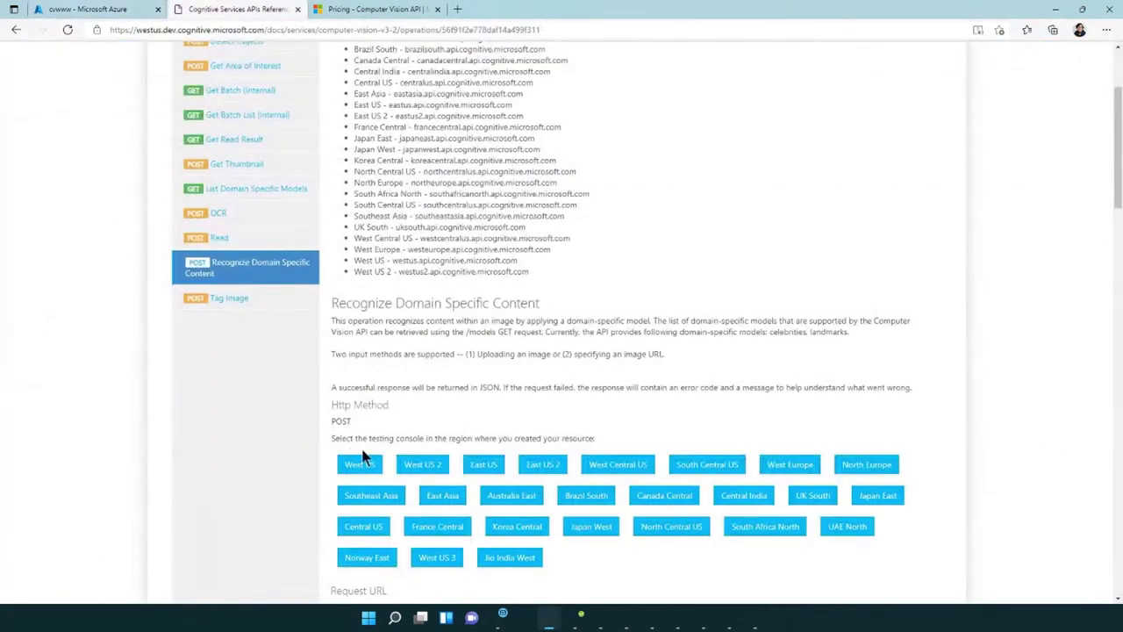
pyautogui.click(468, 468)
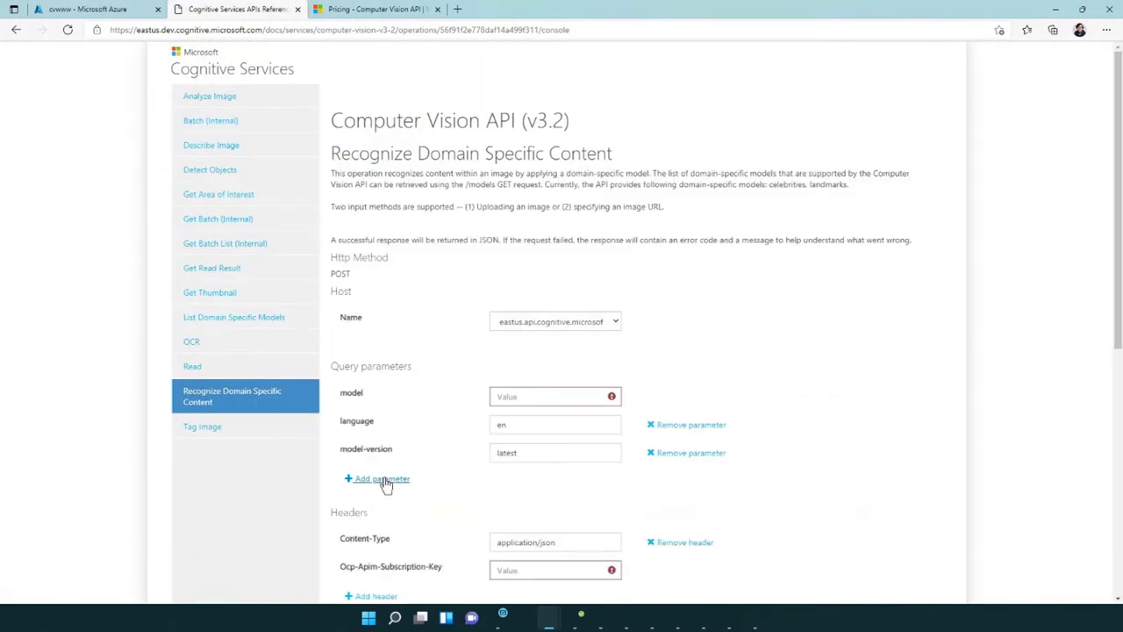
# Step: Set the model query parameter to landmarks, copying the name from the operation's list of domain-specific models
pyautogui.scroll(-2, 281, 497)
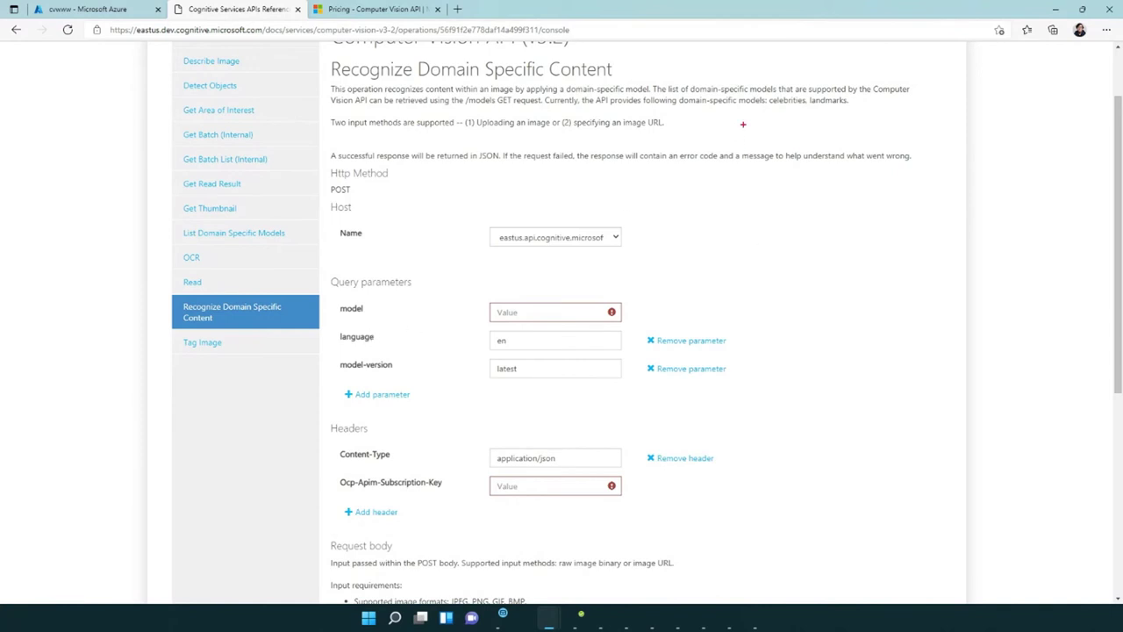
pyautogui.moveTo(709, 106); pyautogui.dragTo(859, 87)
pyautogui.doubleClick(819, 100)
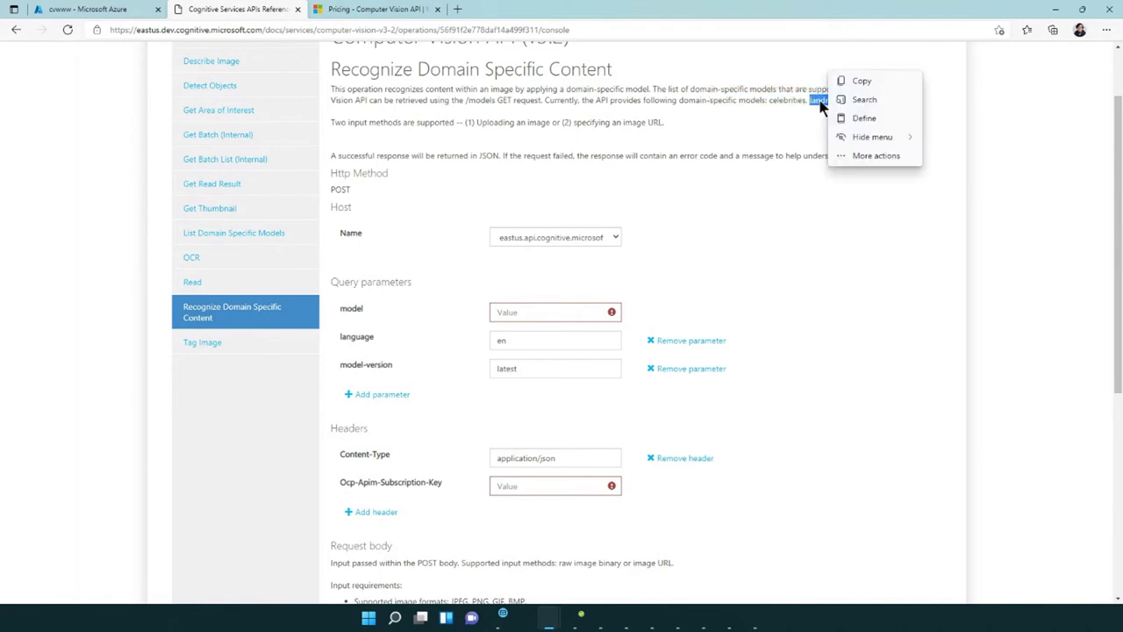
pyautogui.hotkey('ctrl', 'c')
pyautogui.click(499, 314)
pyautogui.hotkey('ctrl', 'v')
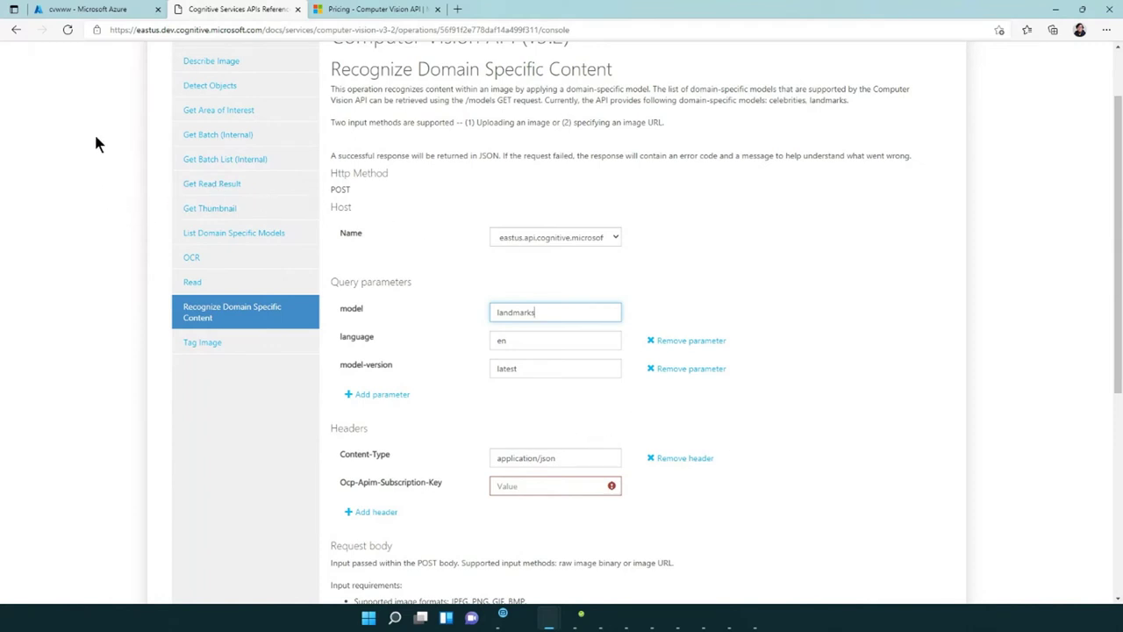
# Step: Copy KEY 1 from the cvwww resource's keys in the Azure portal and paste it into the console's Ocp-Apim-Subscription-Key header
pyautogui.click(100, 11)
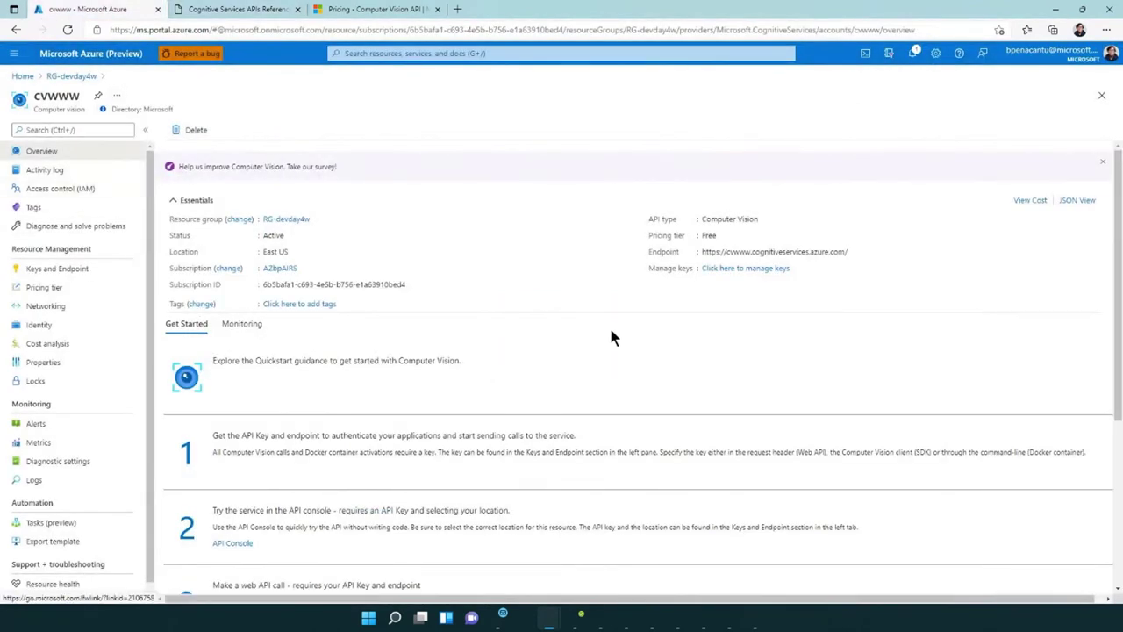
pyautogui.click(742, 269)
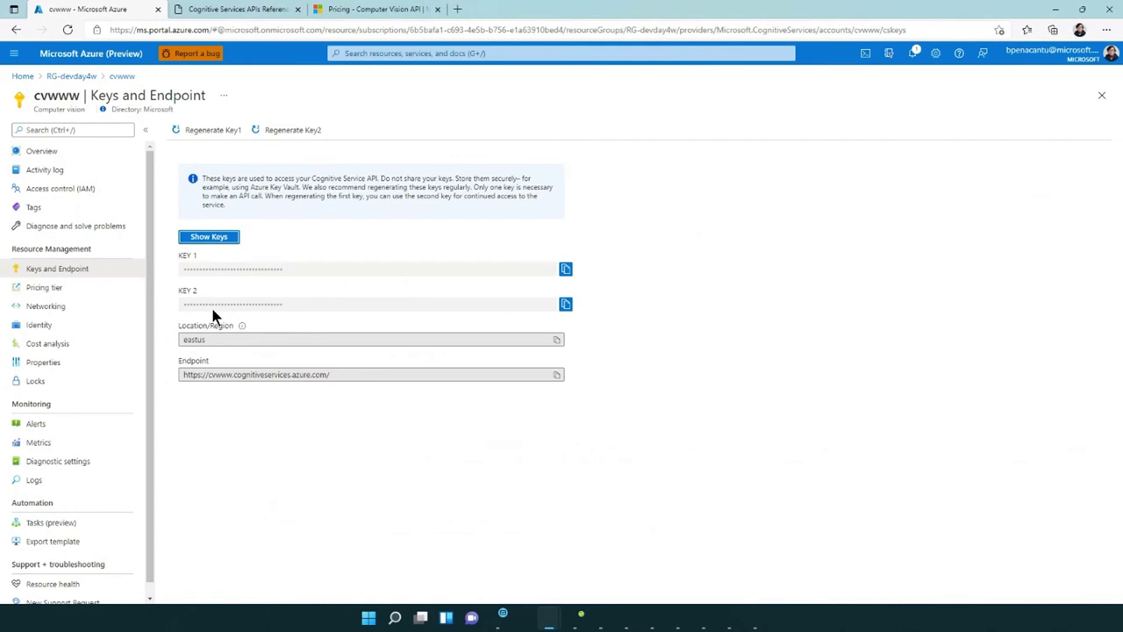
pyautogui.click(565, 269)
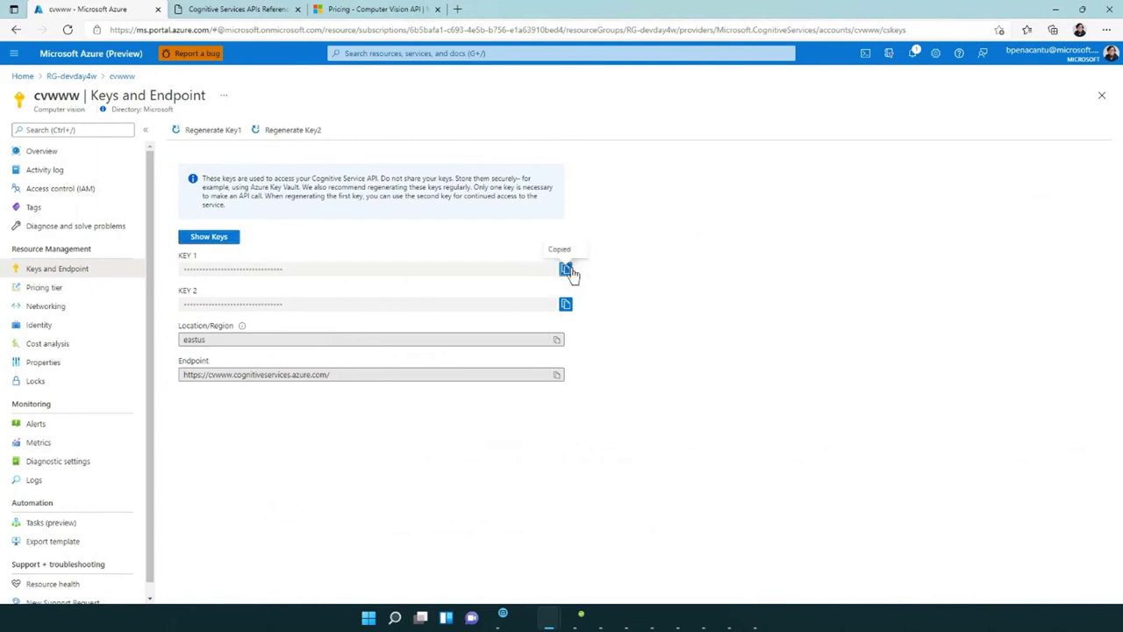
pyautogui.click(196, 14)
pyautogui.click(545, 492)
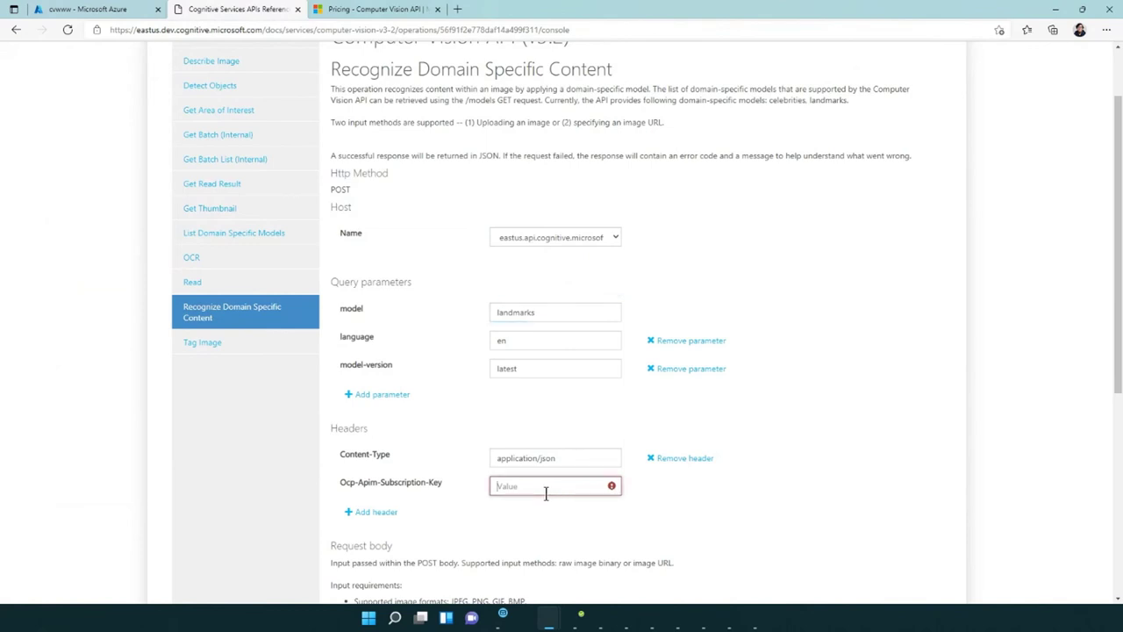
pyautogui.hotkey('ctrl', 'v')
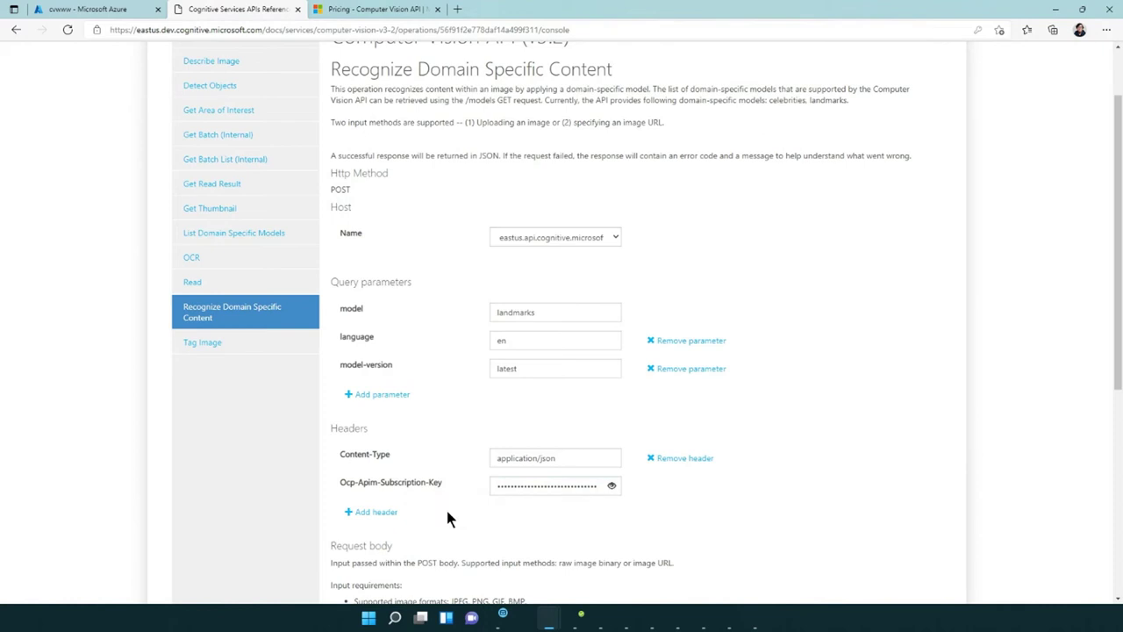
pyautogui.scroll(-2, 447, 514)
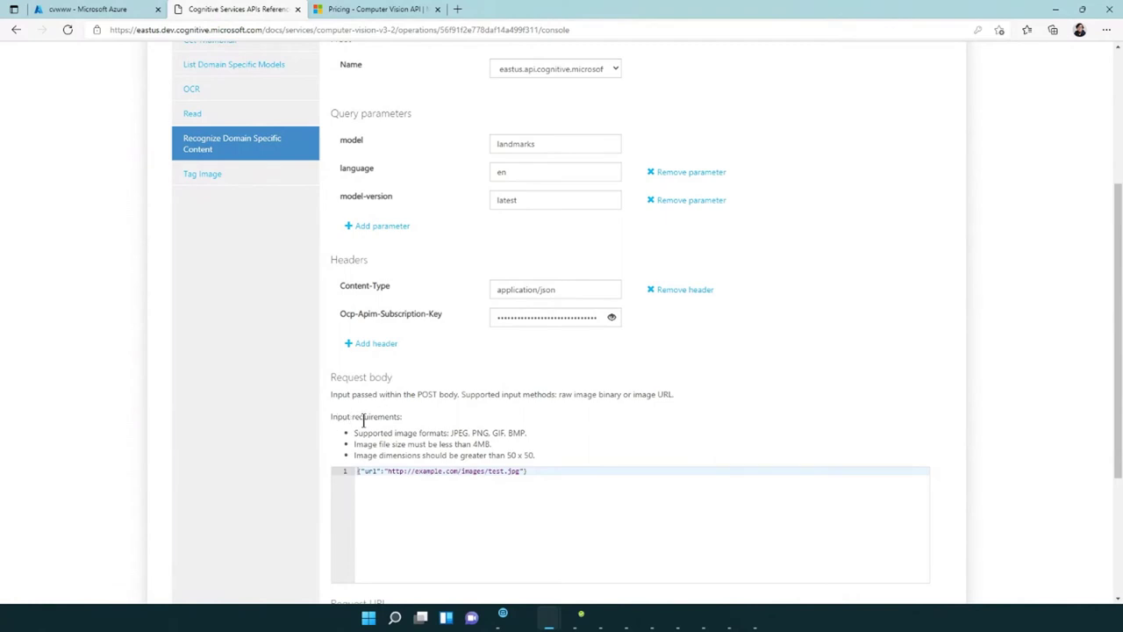
pyautogui.scroll(-2, 363, 420)
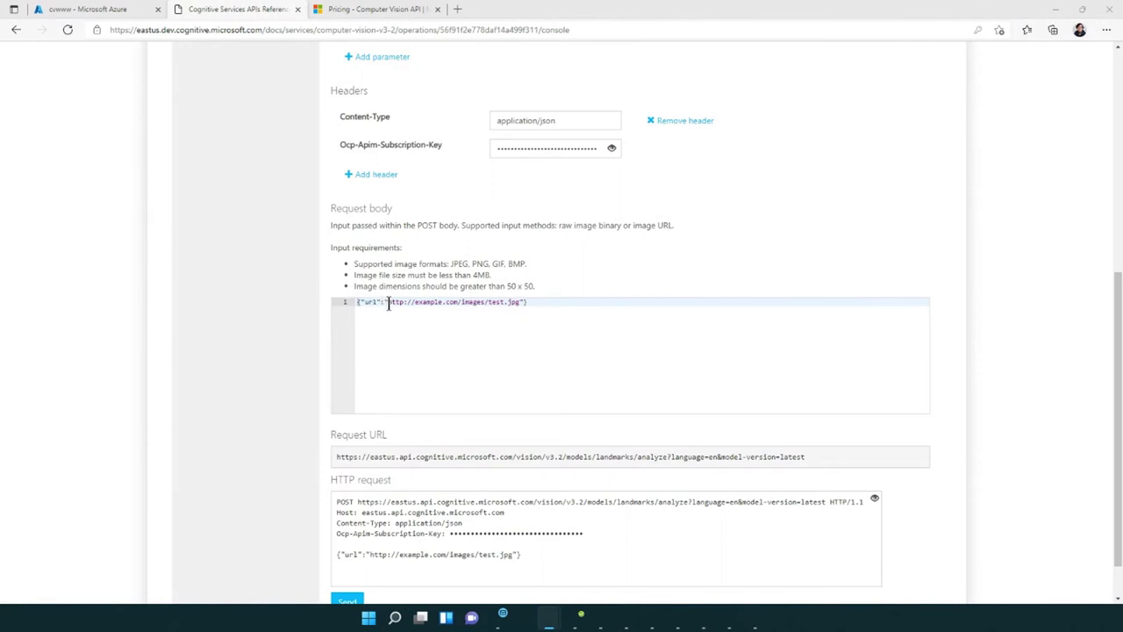
pyautogui.moveTo(389, 303); pyautogui.dragTo(521, 303)
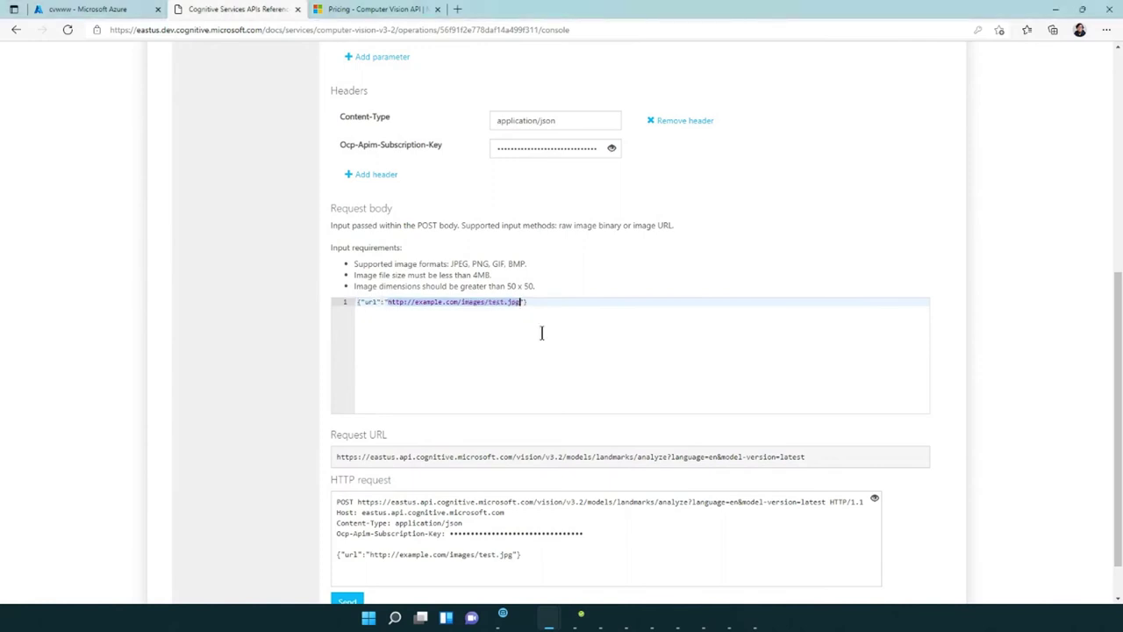
pyautogui.press('BackSpace')
pyautogui.hotkey('ctrl', 'v')
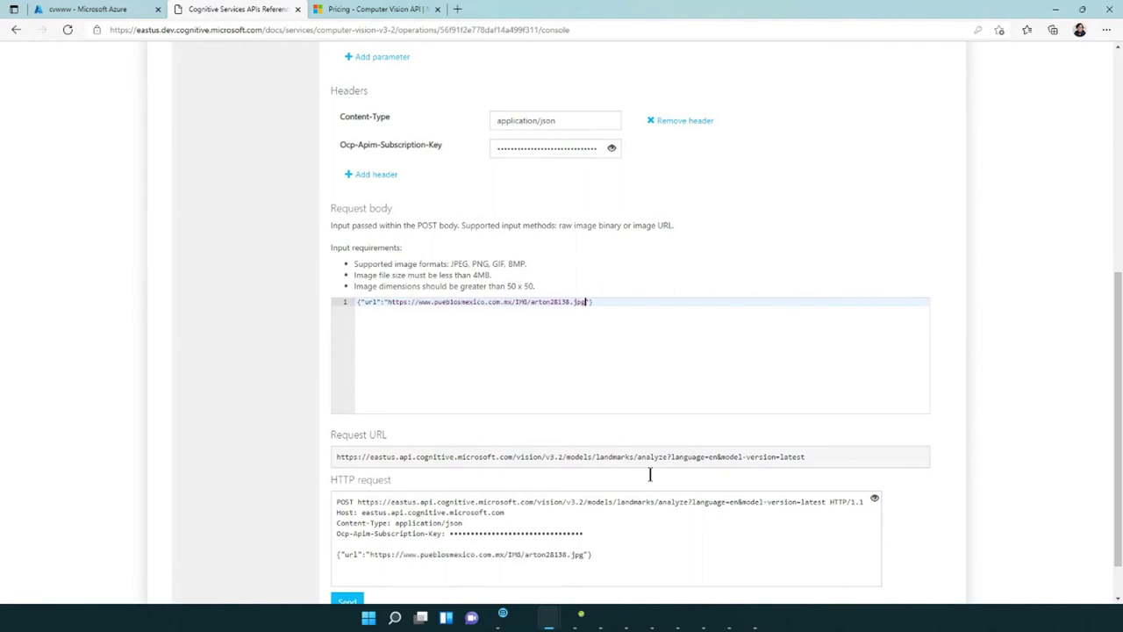
# Step: Send the landmarks request and compare the JSON result in the response content with the arton28138.jpg source image
pyautogui.scroll(-1, 363, 466)
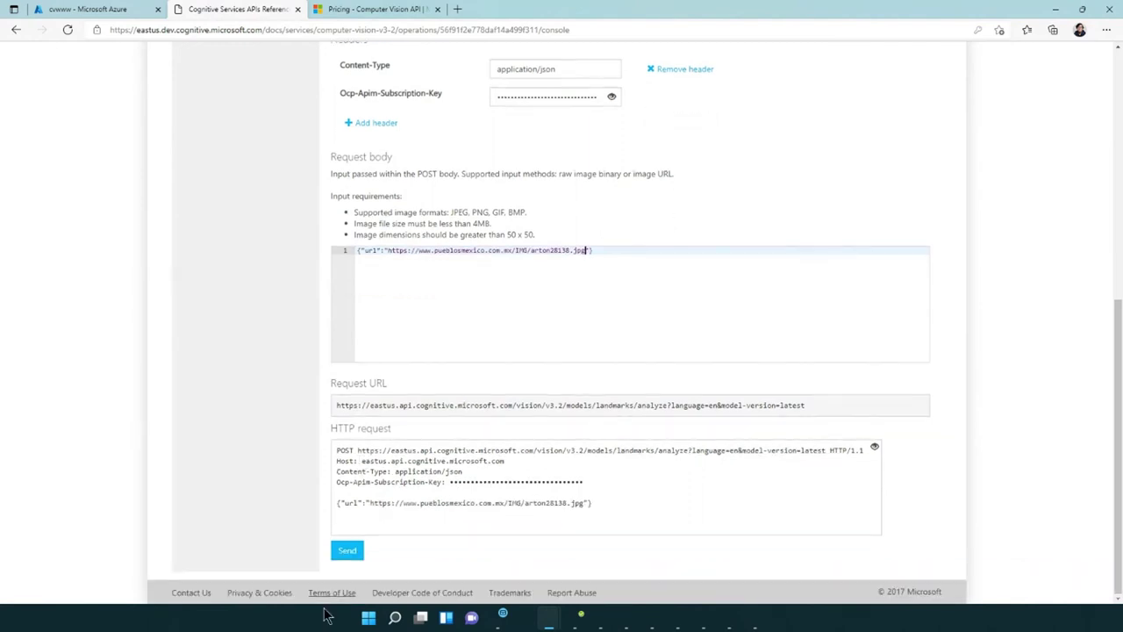
pyautogui.click(342, 555)
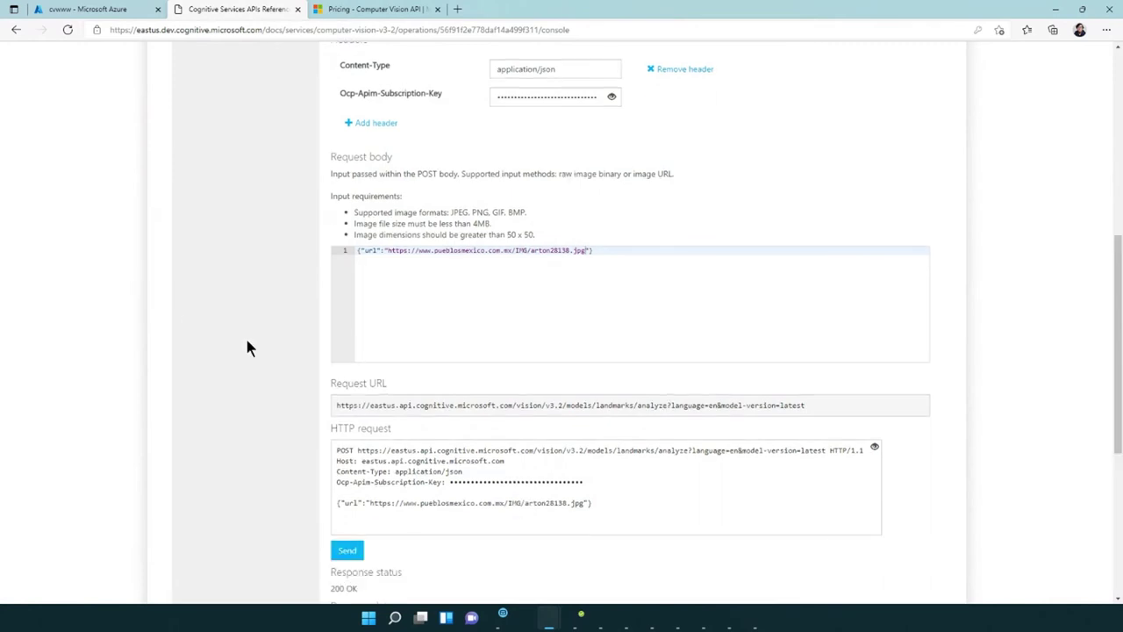
pyautogui.scroll(-5, 247, 348)
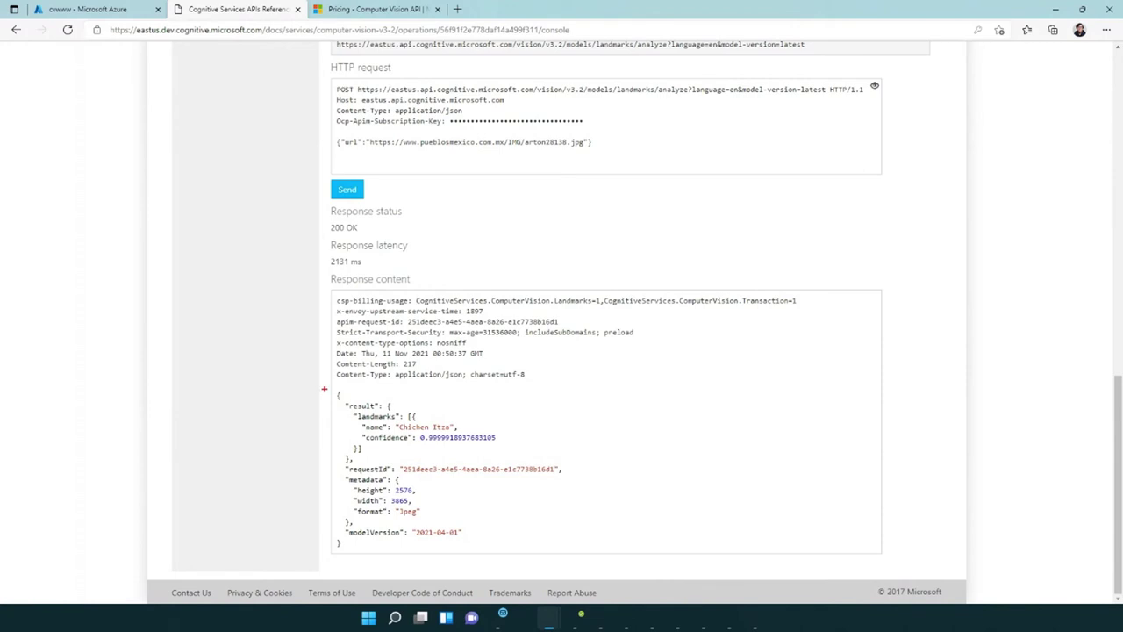
pyautogui.moveTo(320, 384)
pyautogui.mouseDown()
pyautogui.moveTo(531, 572)
pyautogui.moveTo(621, 572)
pyautogui.mouseUp()
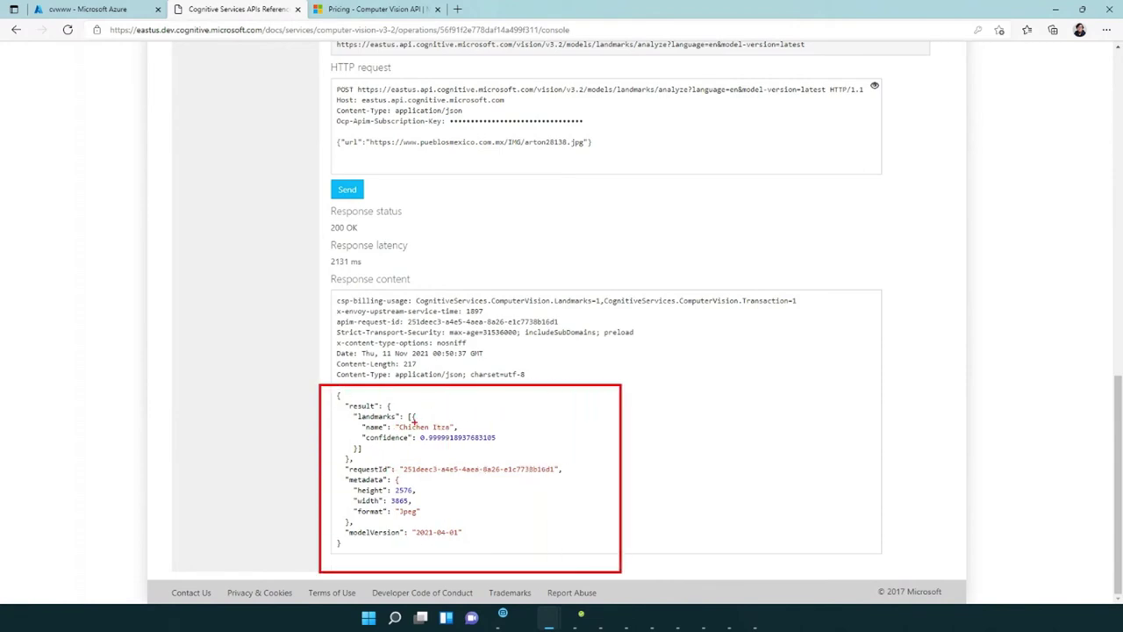
pyautogui.moveTo(422, 414)
pyautogui.mouseDown()
pyautogui.moveTo(455, 396)
pyautogui.moveTo(525, 410)
pyautogui.mouseUp()
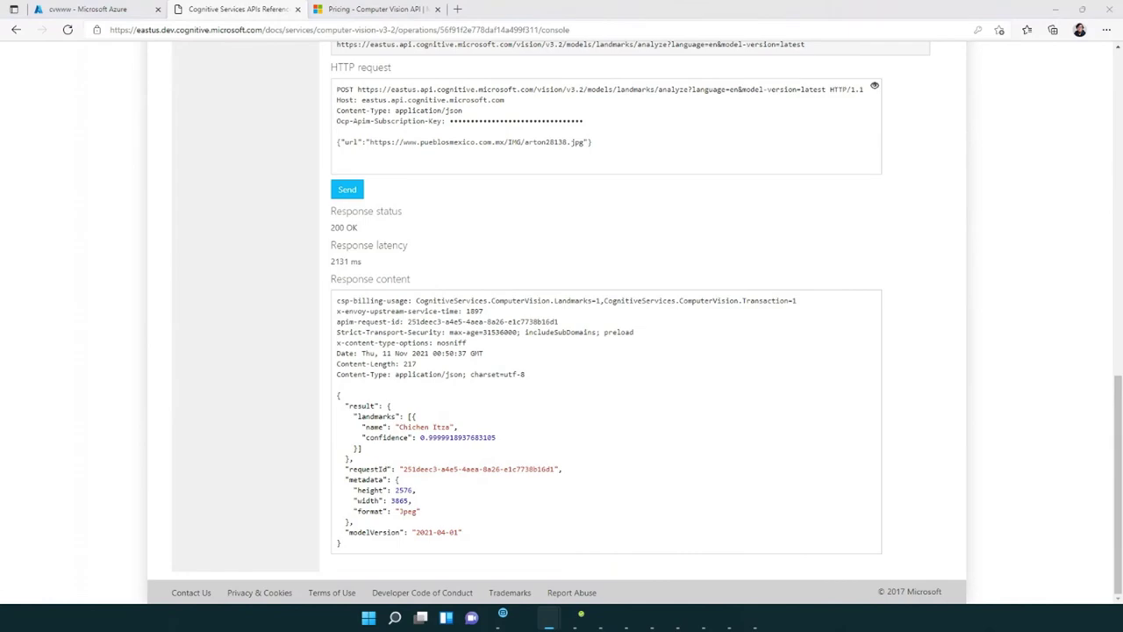
pyautogui.moveTo(0, 233); pyautogui.dragTo(527, 29)
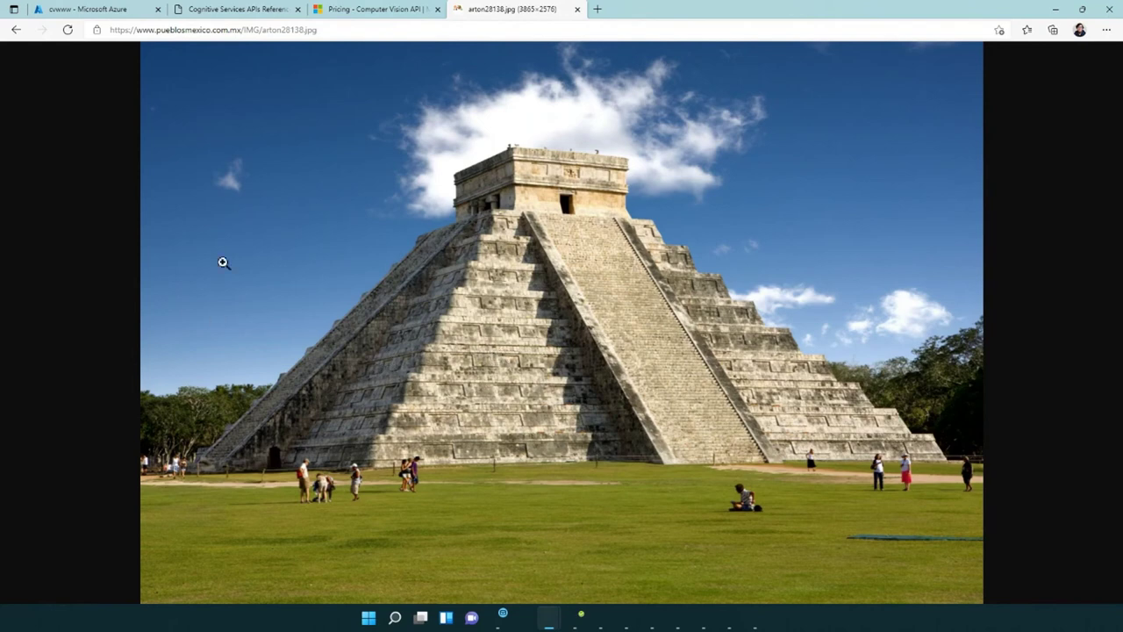
pyautogui.click(228, 9)
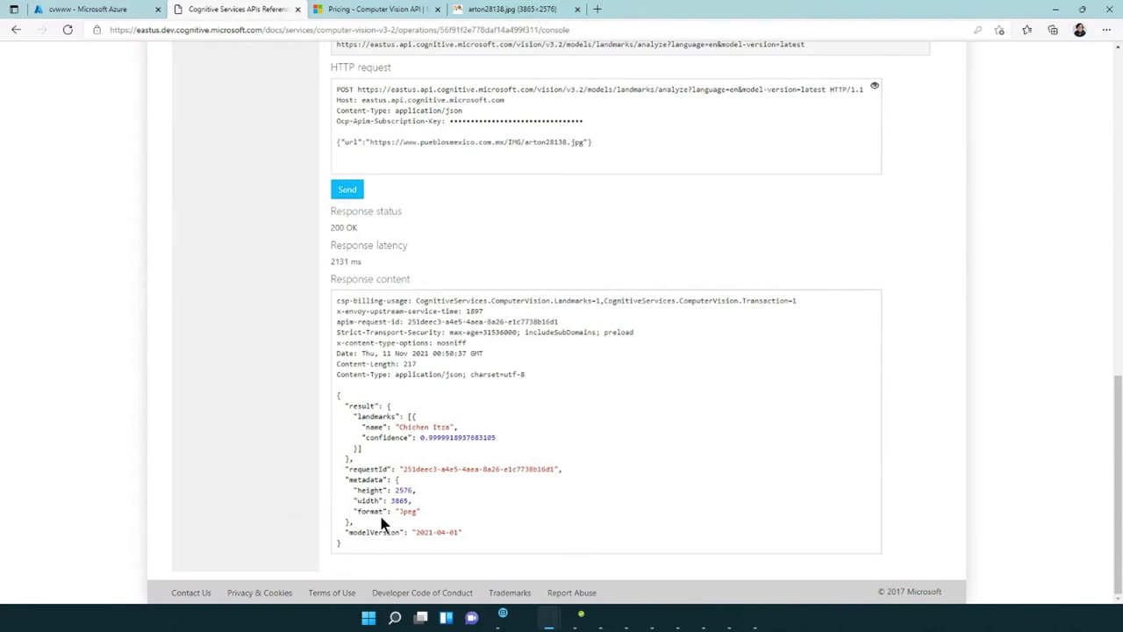
# Step: Change the model query parameter to celebrities, copying the name from the operation's list of domain-specific models
pyautogui.scroll(2, 294, 520)
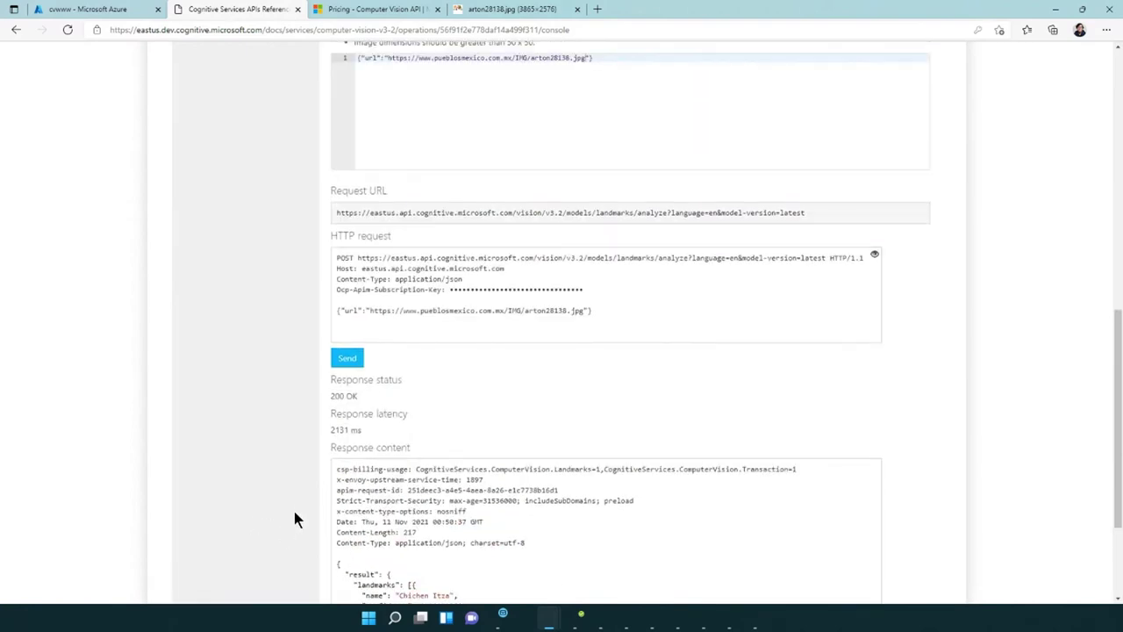
pyautogui.scroll(8, 295, 519)
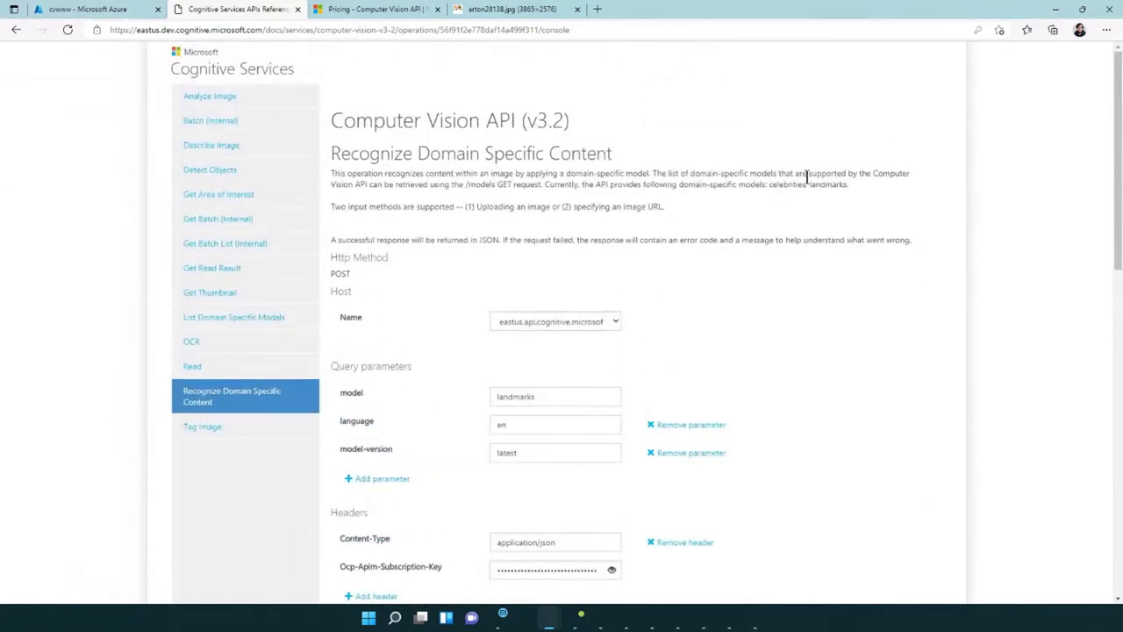
pyautogui.doubleClick(787, 186)
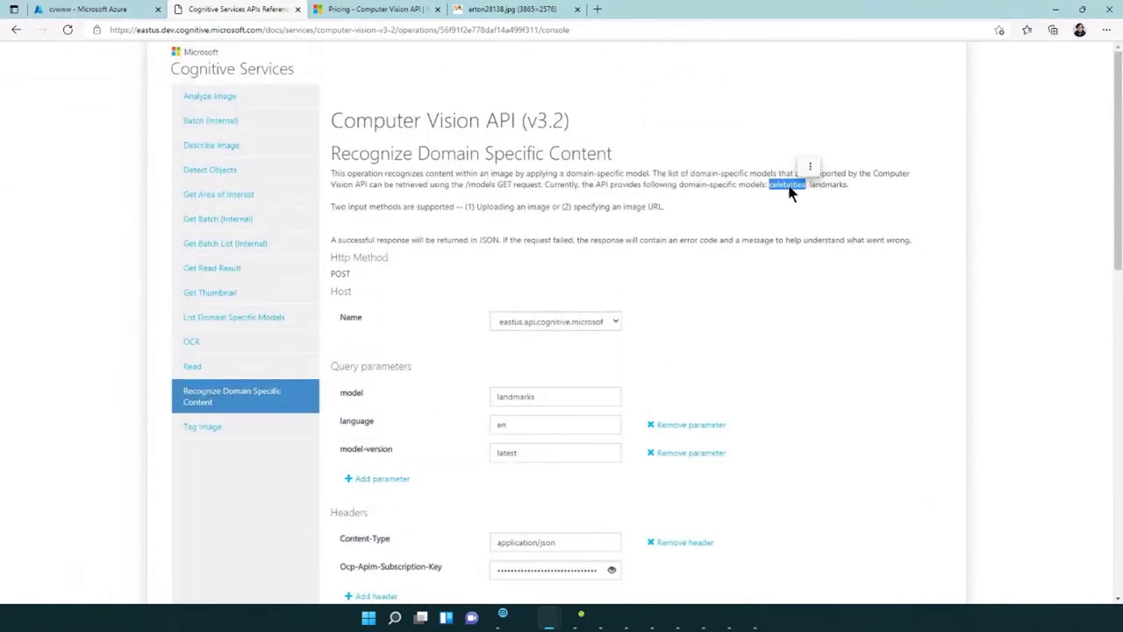
pyautogui.doubleClick(501, 396)
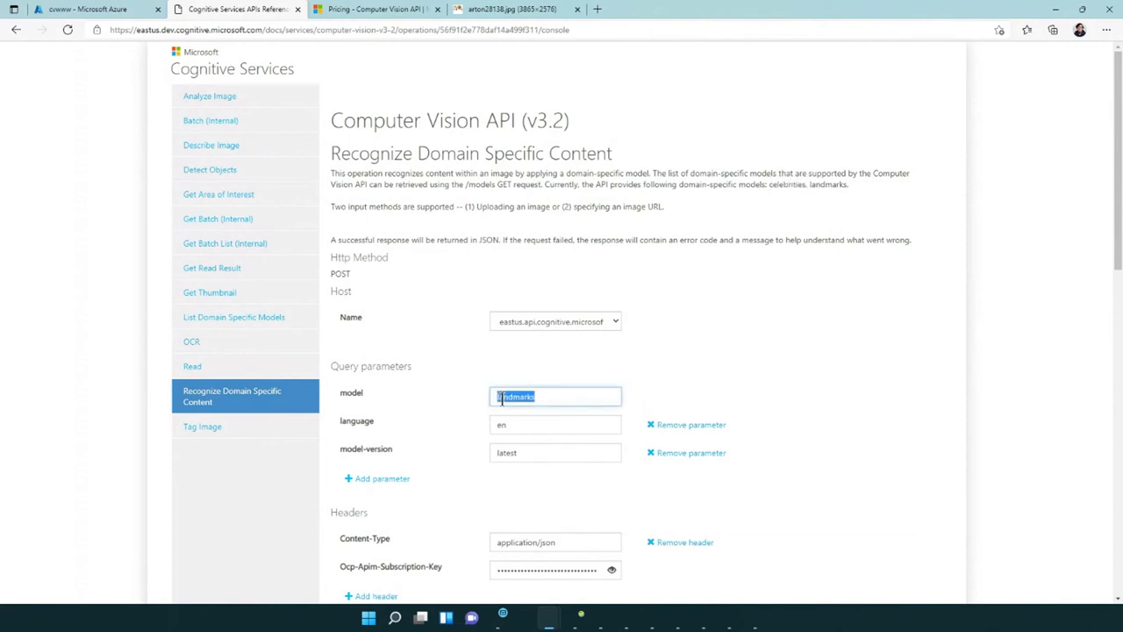
pyautogui.hotkey('ctrl', 'v')
pyautogui.click(455, 417)
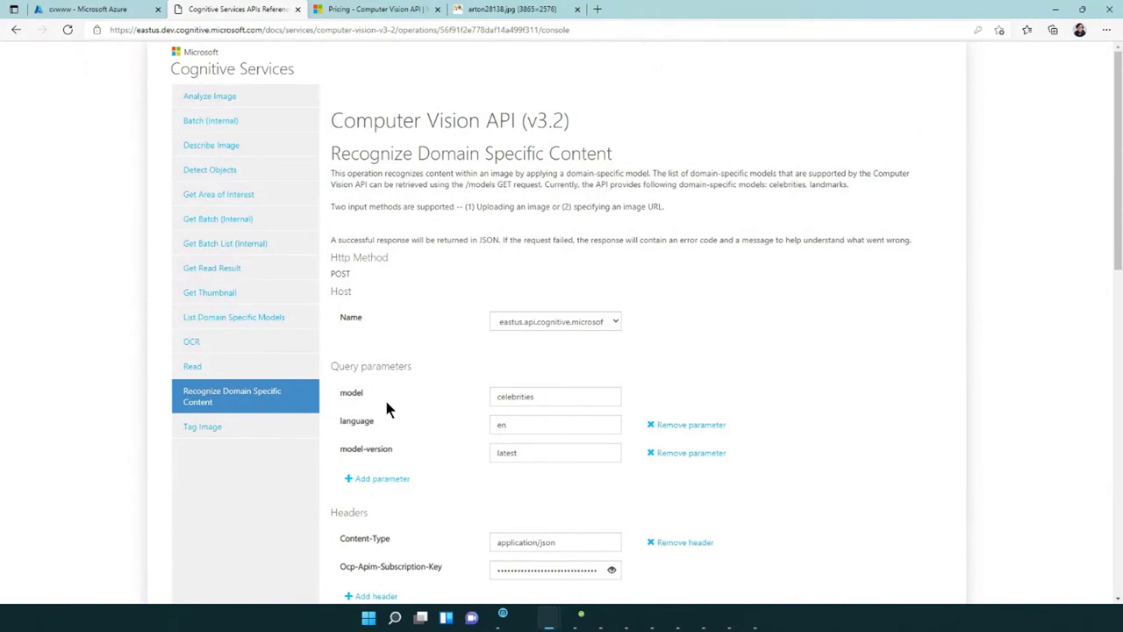
# Step: Replace the image URL in the request body with the media.sandiegoreader.com address of tempJulietaVenegas_t800.jpg, including its query string
pyautogui.scroll(-2, 375, 518)
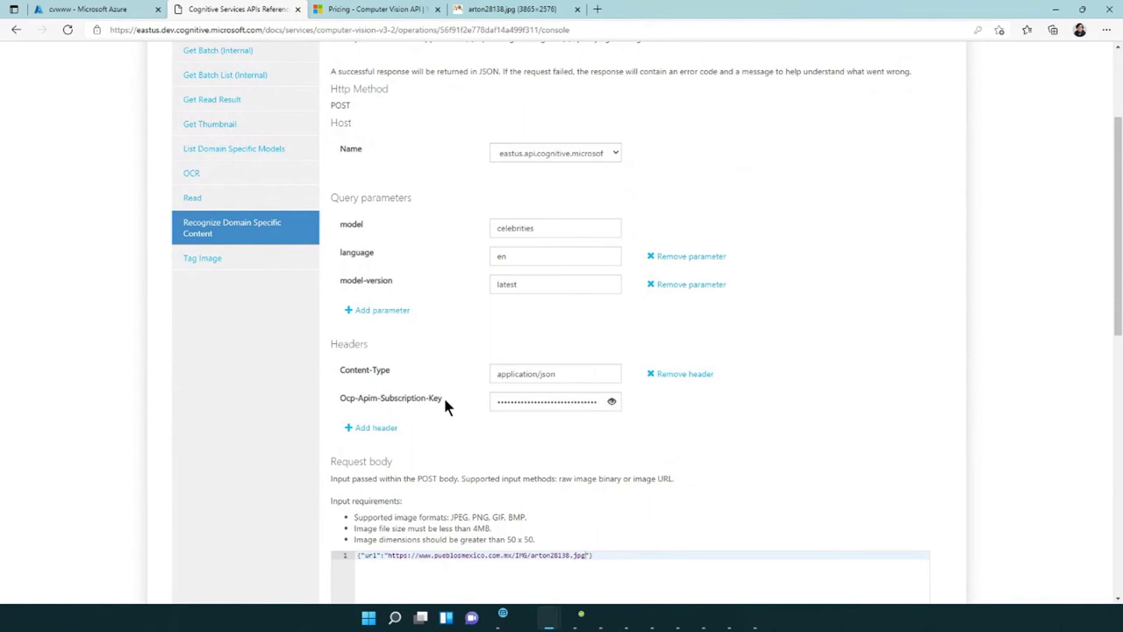
pyautogui.scroll(-1, 439, 407)
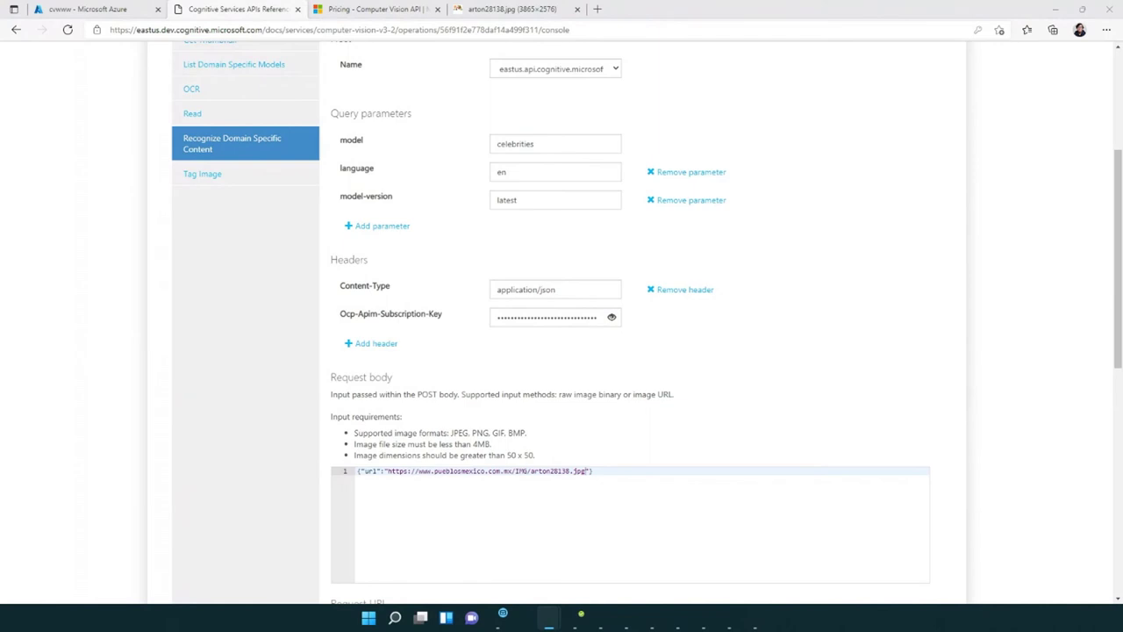
pyautogui.click(389, 472)
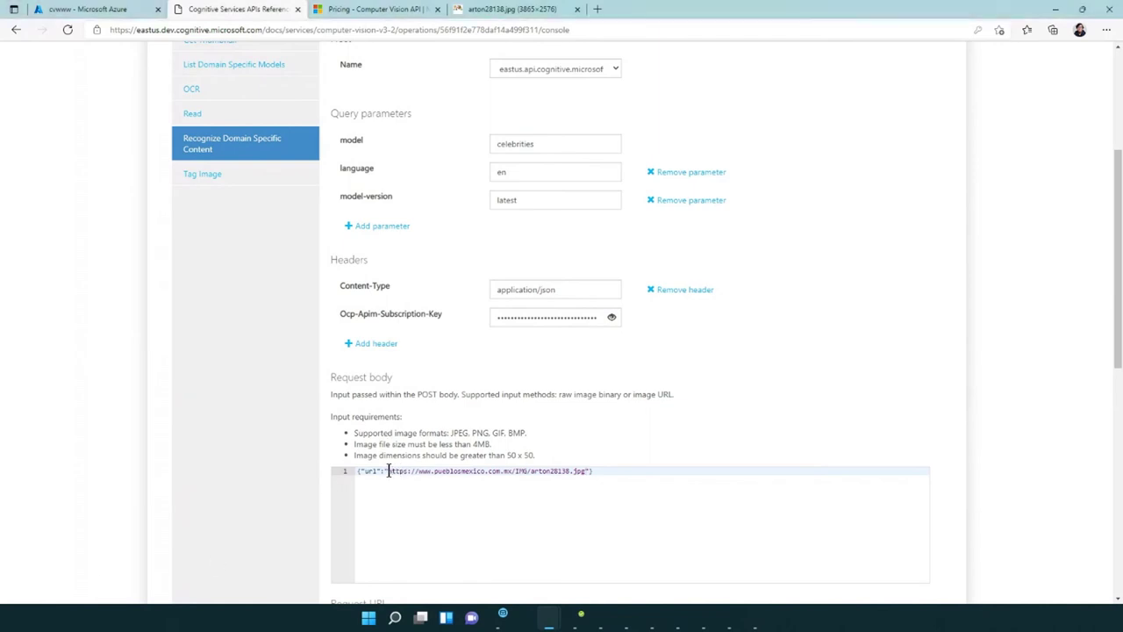
pyautogui.moveTo(389, 471); pyautogui.dragTo(586, 472)
pyautogui.press('BackSpace')
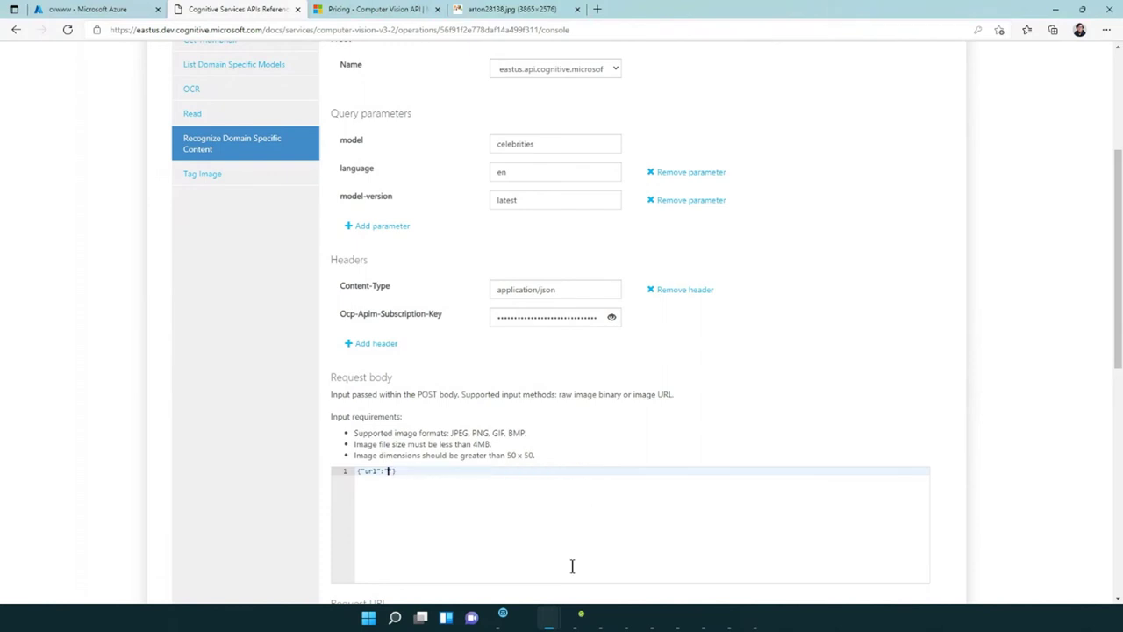
pyautogui.hotkey('ctrl', 'v')
# Step: Send the celebrities request and examine the name, confidence and face rectangle in the JSON response
pyautogui.scroll(-5, 319, 529)
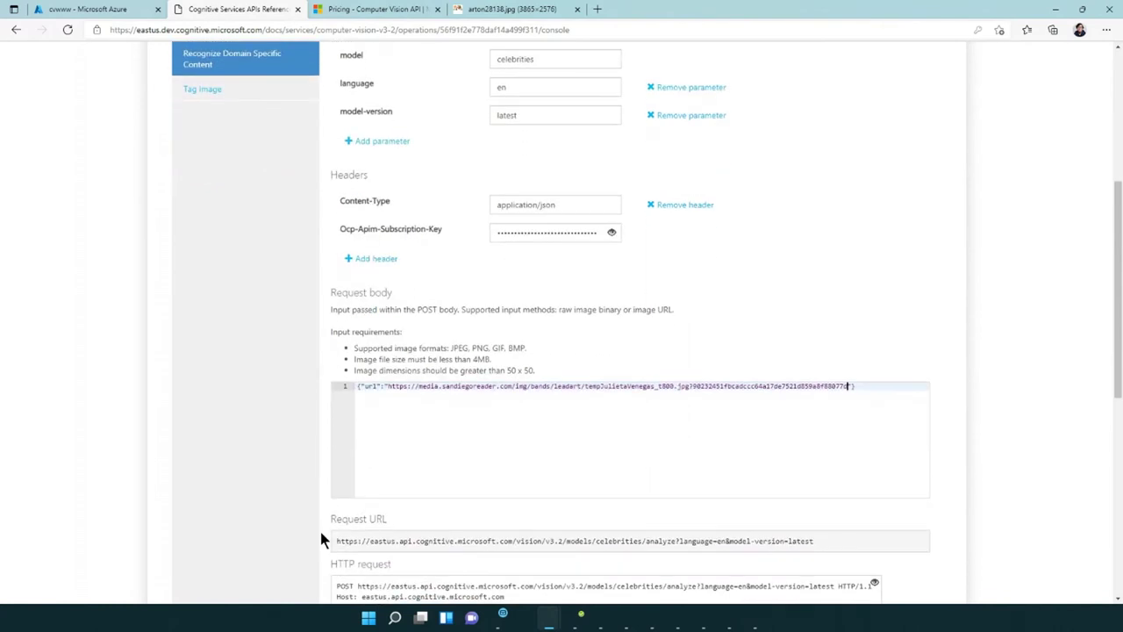
pyautogui.click(343, 365)
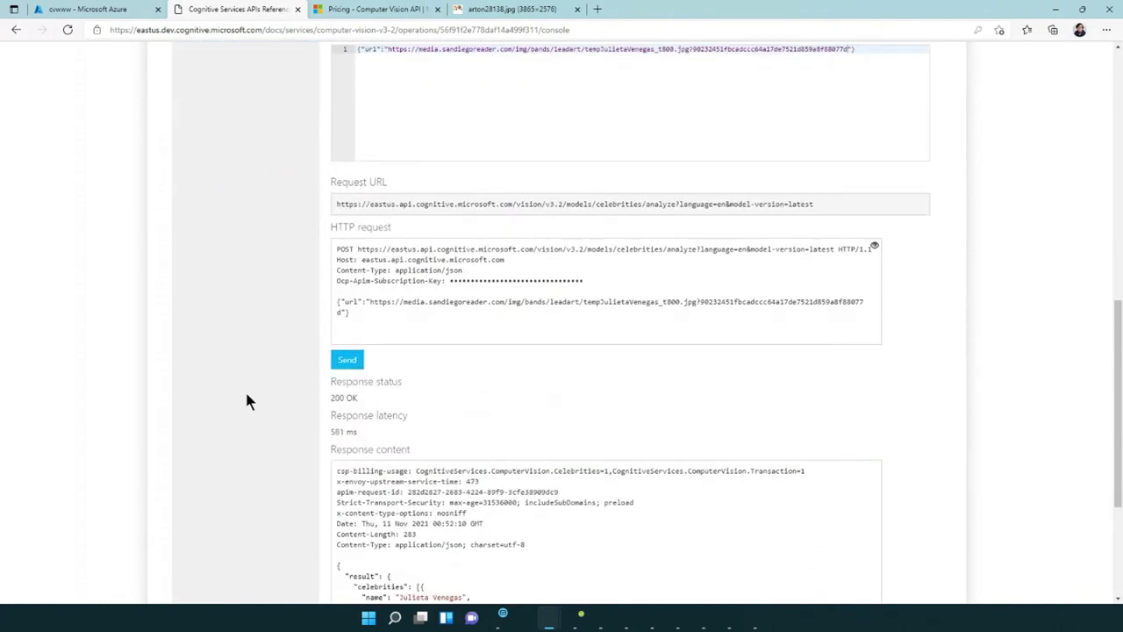
pyautogui.scroll(-3, 246, 401)
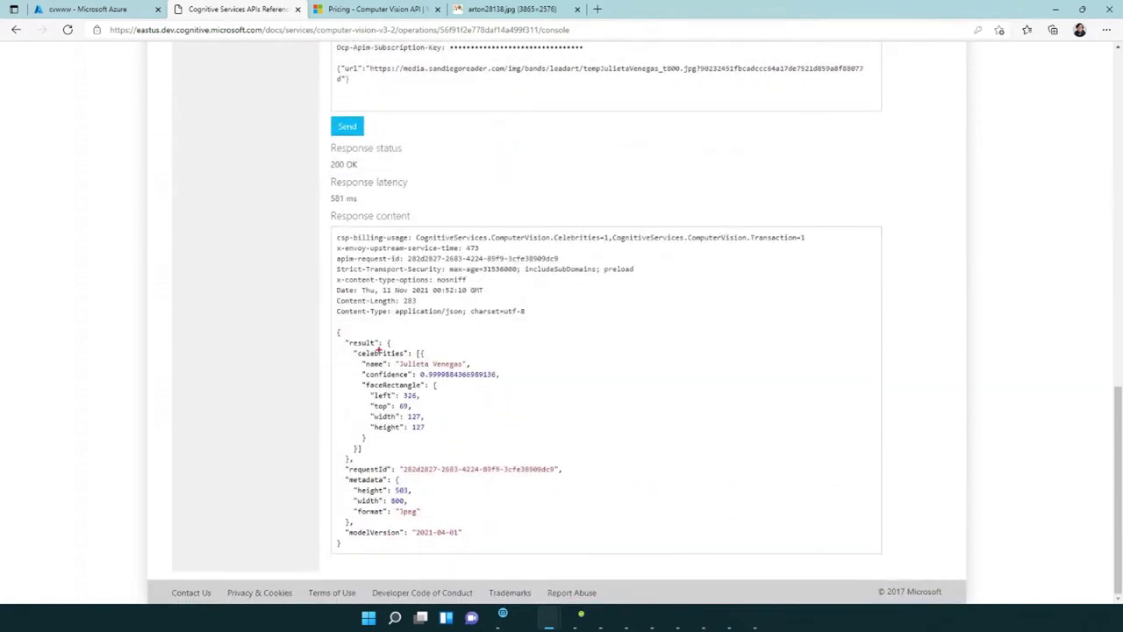
pyautogui.moveTo(433, 350); pyautogui.dragTo(481, 335)
pyautogui.moveTo(358, 357); pyautogui.dragTo(529, 437)
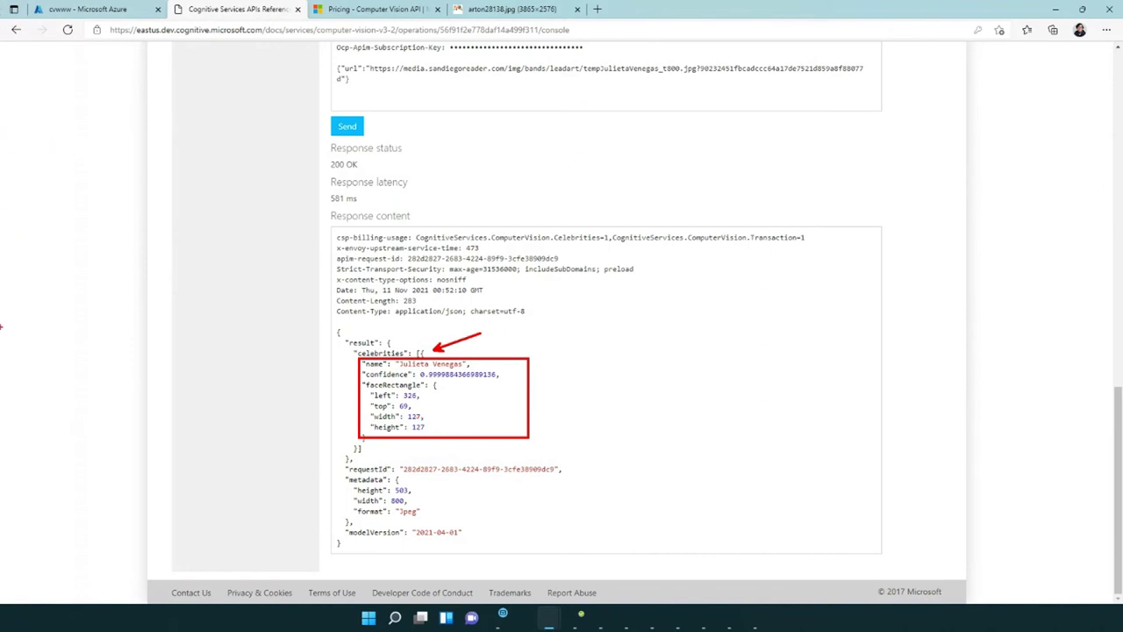
pyautogui.press('Escape')
# Step: Open the tempJulietaVenegas_t800.jpg photo and review it alongside the pyramid image, the cvwww keys page and the celebrities response
pyautogui.moveTo(68, 289); pyautogui.dragTo(558, 25)
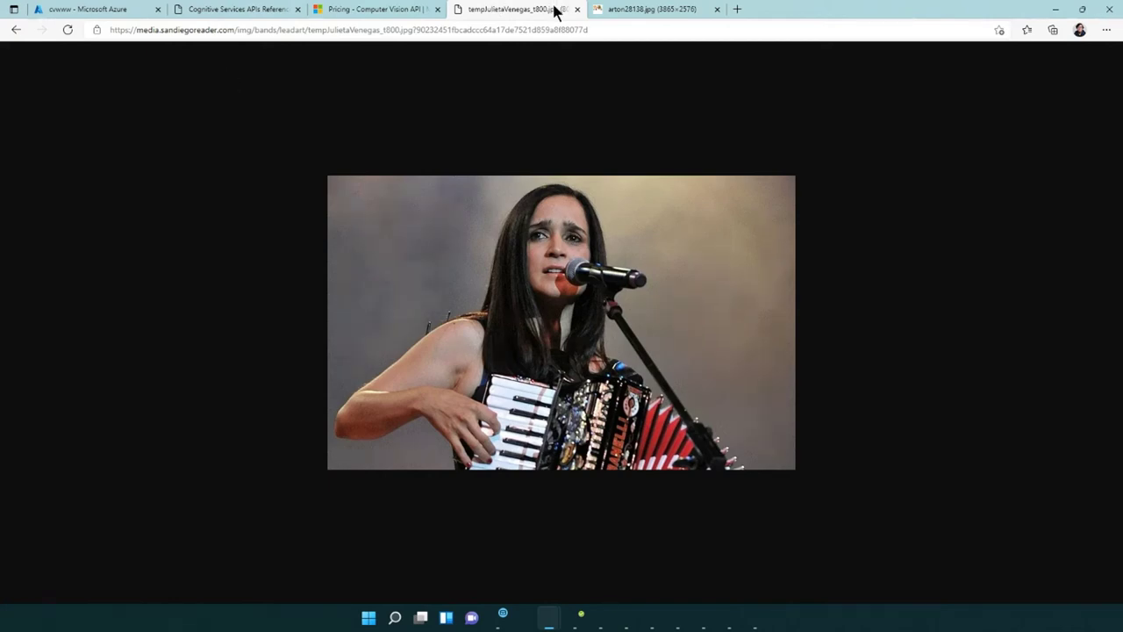
pyautogui.click(622, 10)
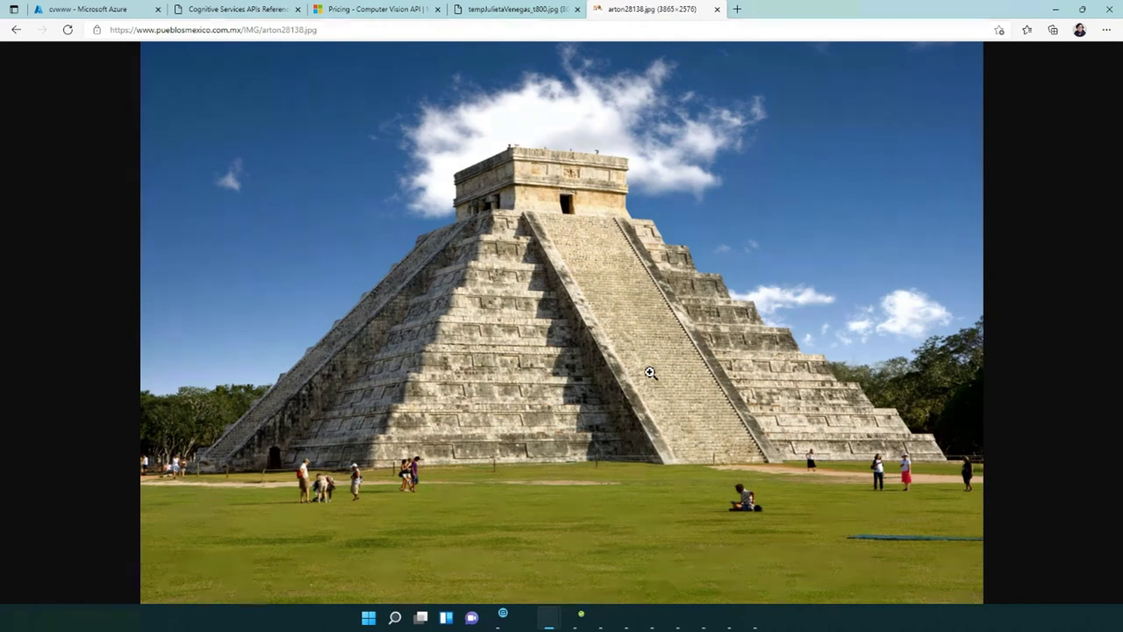
pyautogui.click(532, 9)
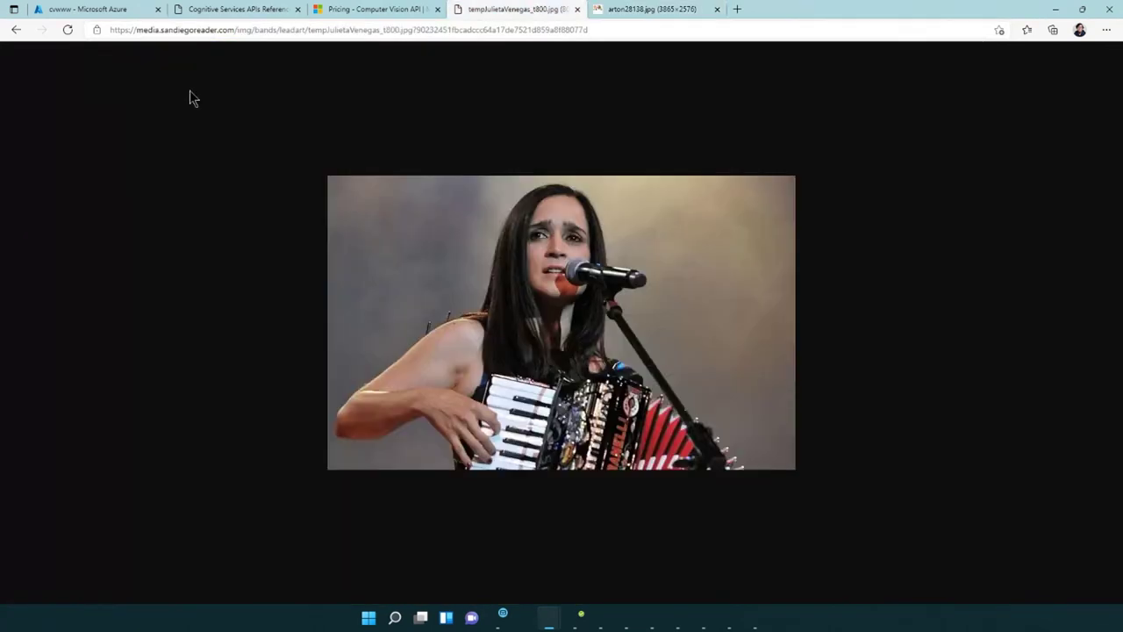
pyautogui.click(88, 11)
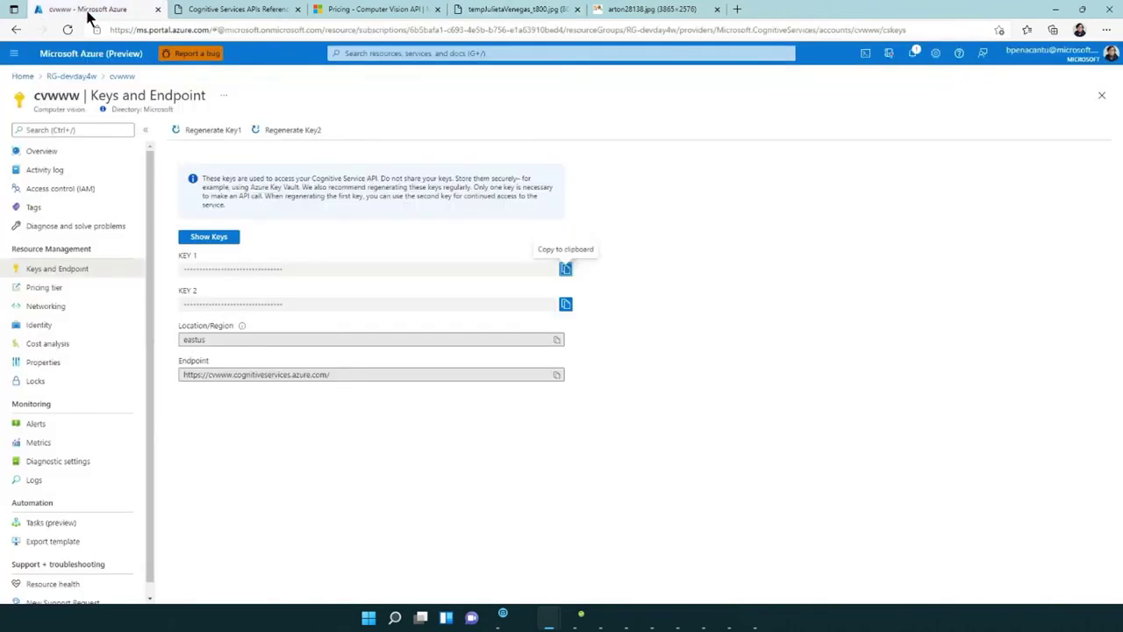
pyautogui.click(224, 10)
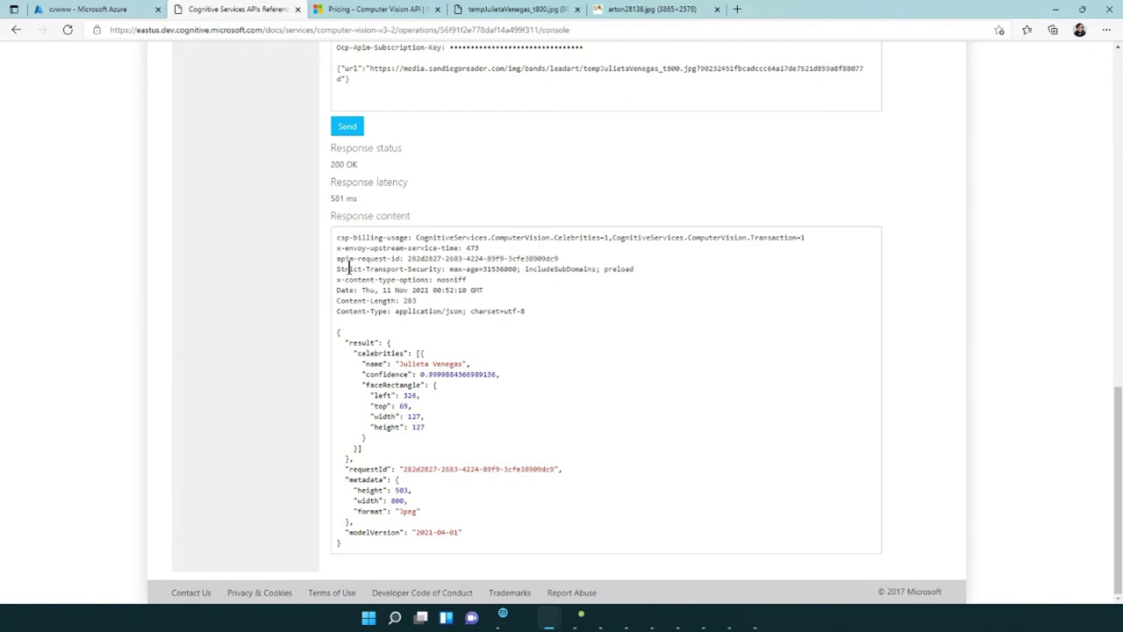
pyautogui.click(494, 10)
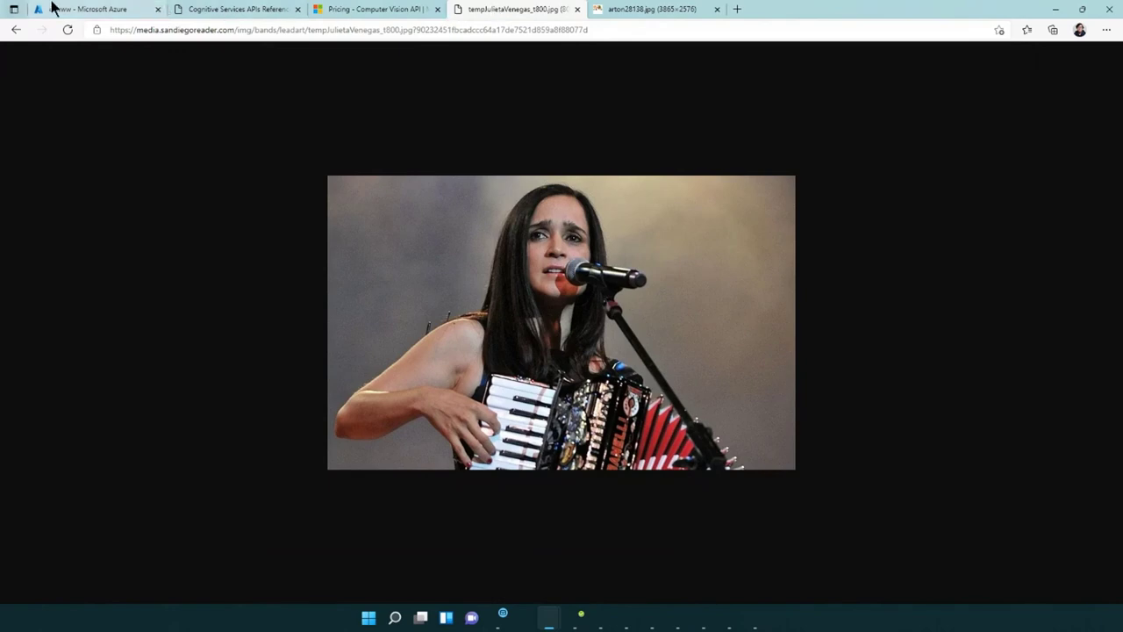
# Step: Review the celebrities JSON response, the request URL and body, and the query parameters in the Recognize Domain Specific Content console
pyautogui.click(207, 17)
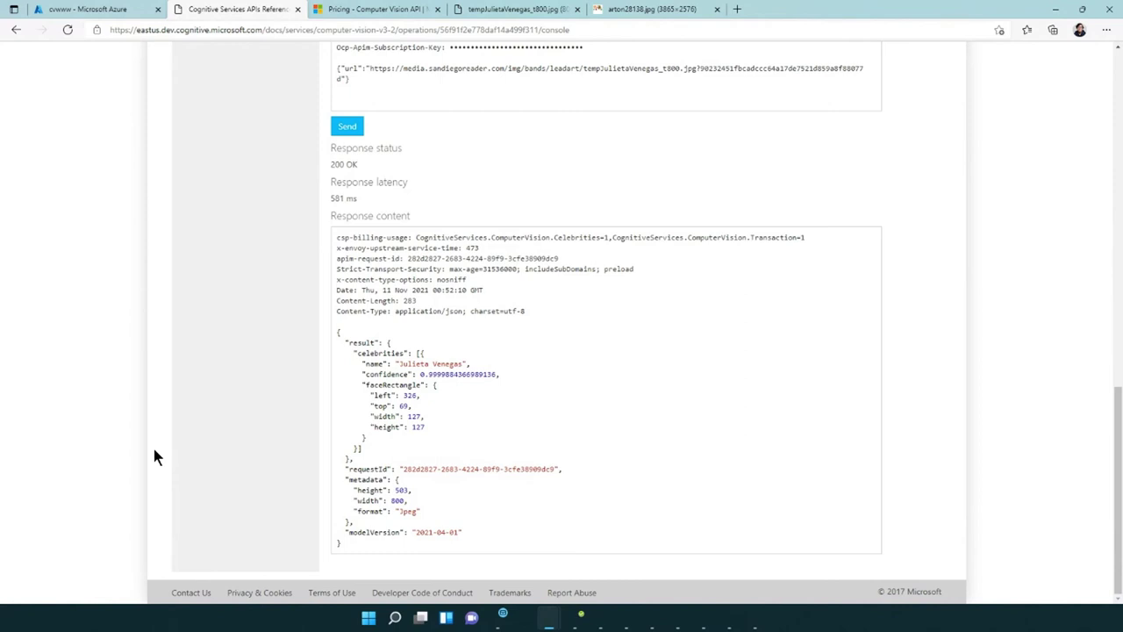
pyautogui.scroll(4, 155, 451)
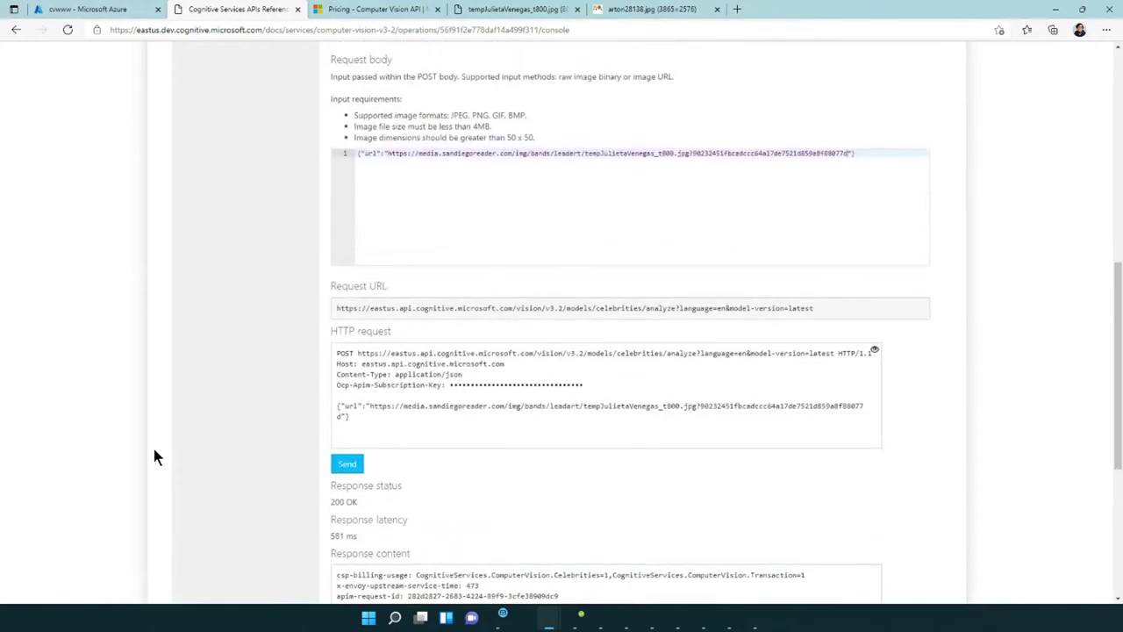
pyautogui.scroll(6, 154, 457)
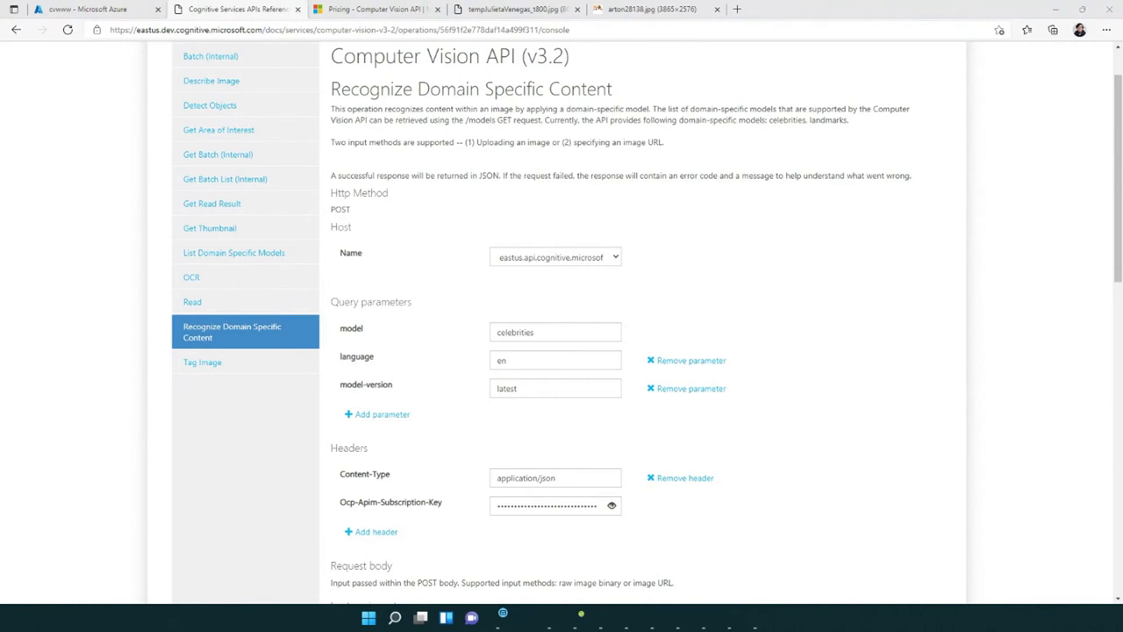
# Step: Open the Analyze Image operation of Computer Vision API v3.2 and launch its East US testing console
pyautogui.hotkey('alt', 'Tab')
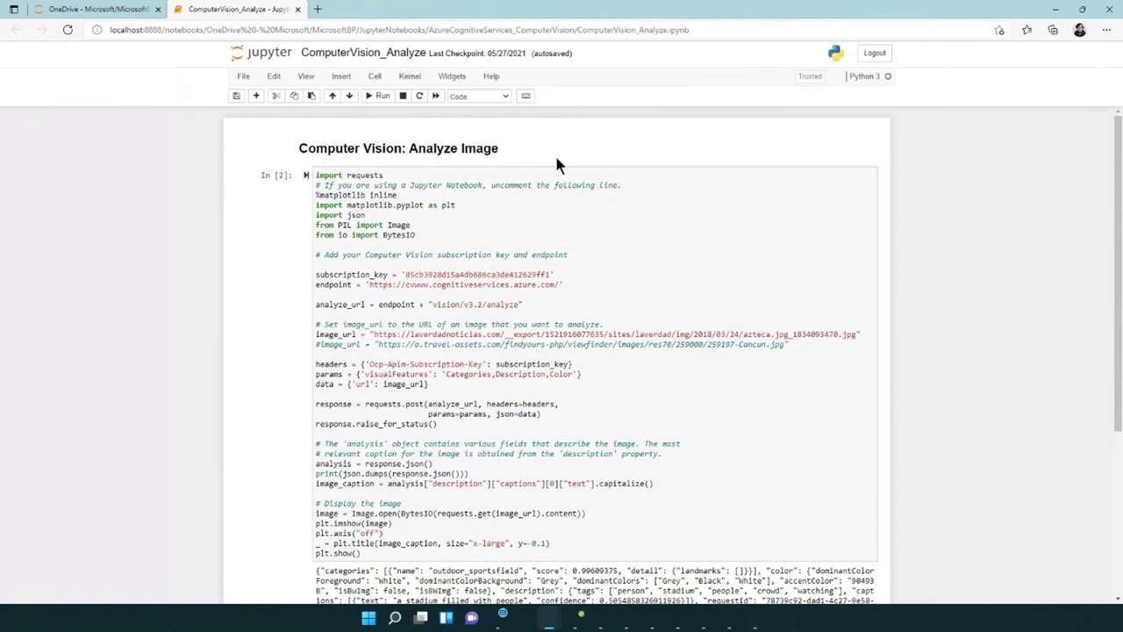
pyautogui.click(1050, 13)
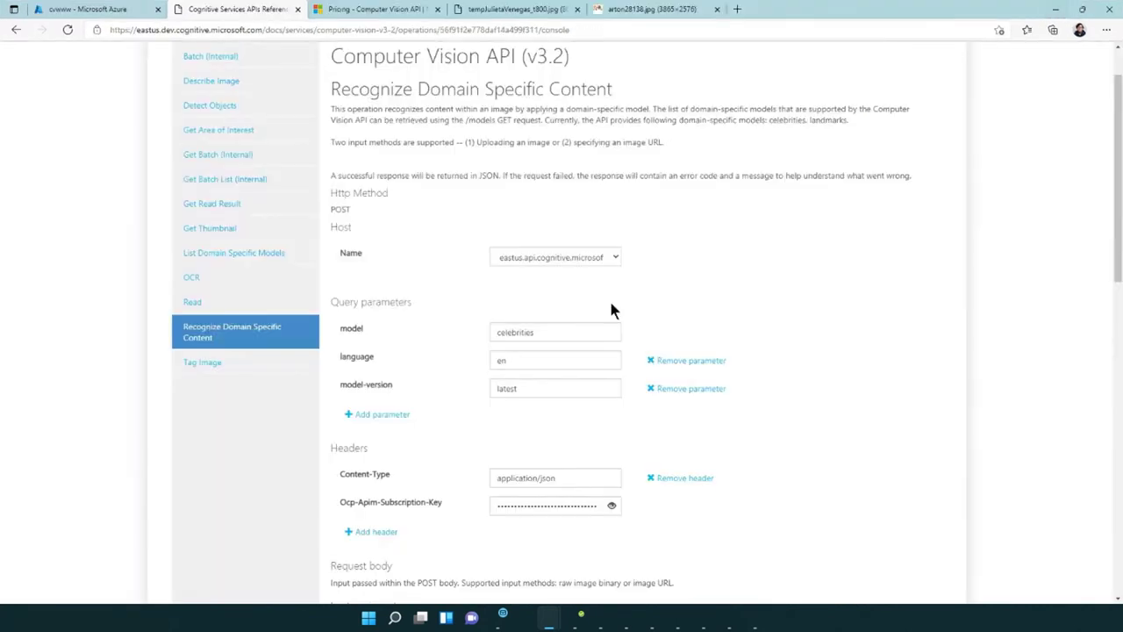
pyautogui.scroll(1, 419, 324)
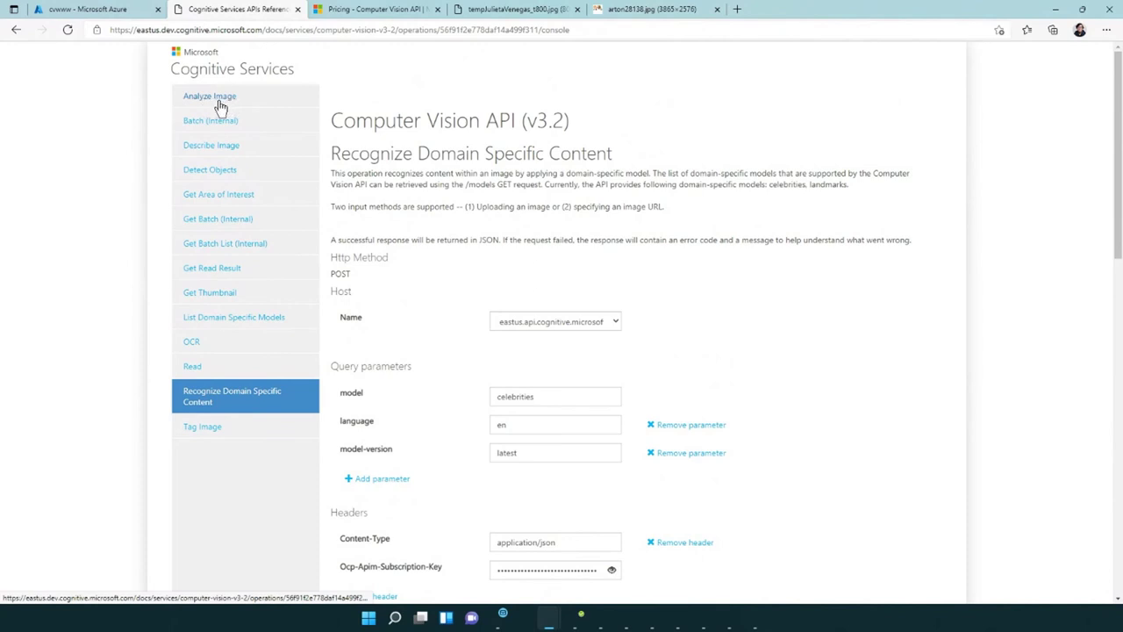
pyautogui.click(252, 103)
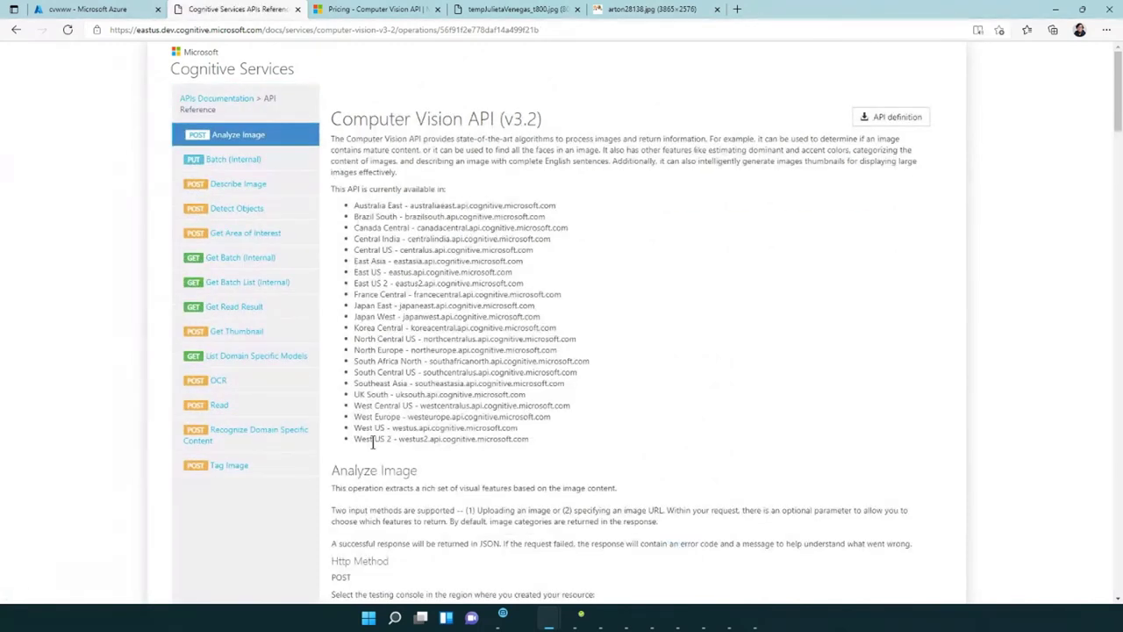
pyautogui.scroll(-2, 476, 419)
pyautogui.click(484, 456)
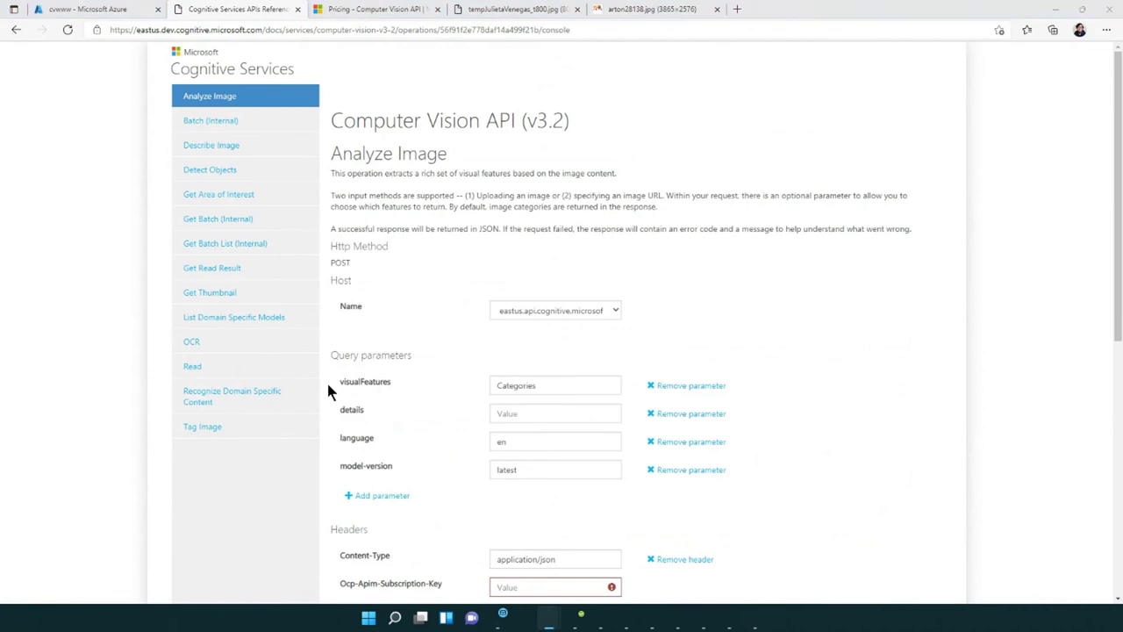
# Step: Compare the subscription key and endpoint in the ComputerVision_Analyze notebook with the cvwww resource's Keys and Endpoint page
pyautogui.hotkey('alt', 'Tab')
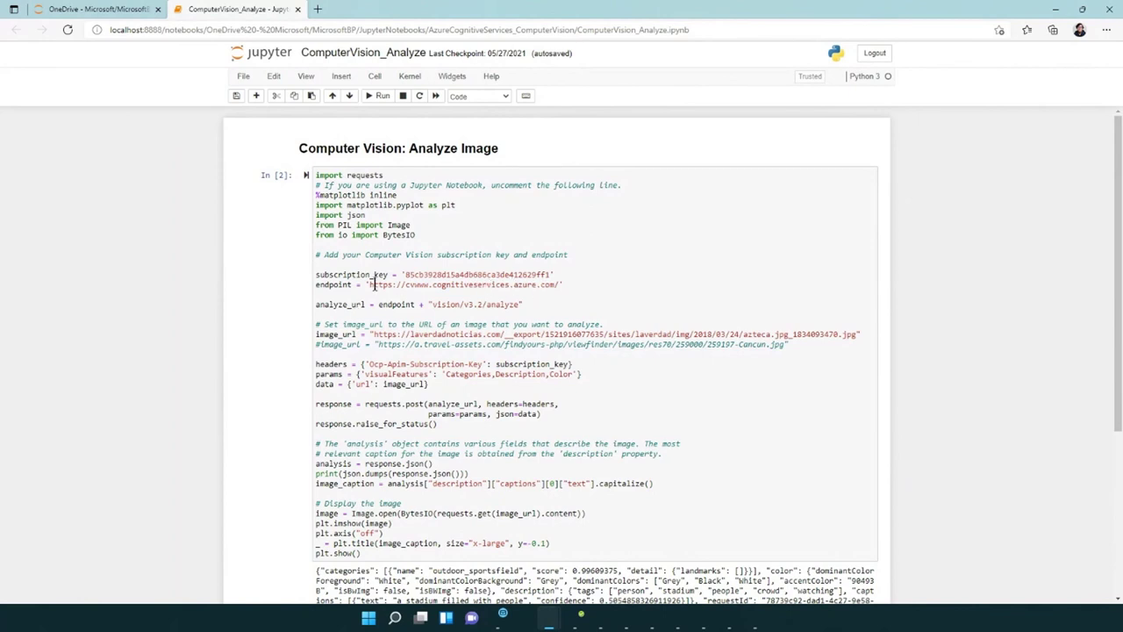
pyautogui.doubleClick(496, 275)
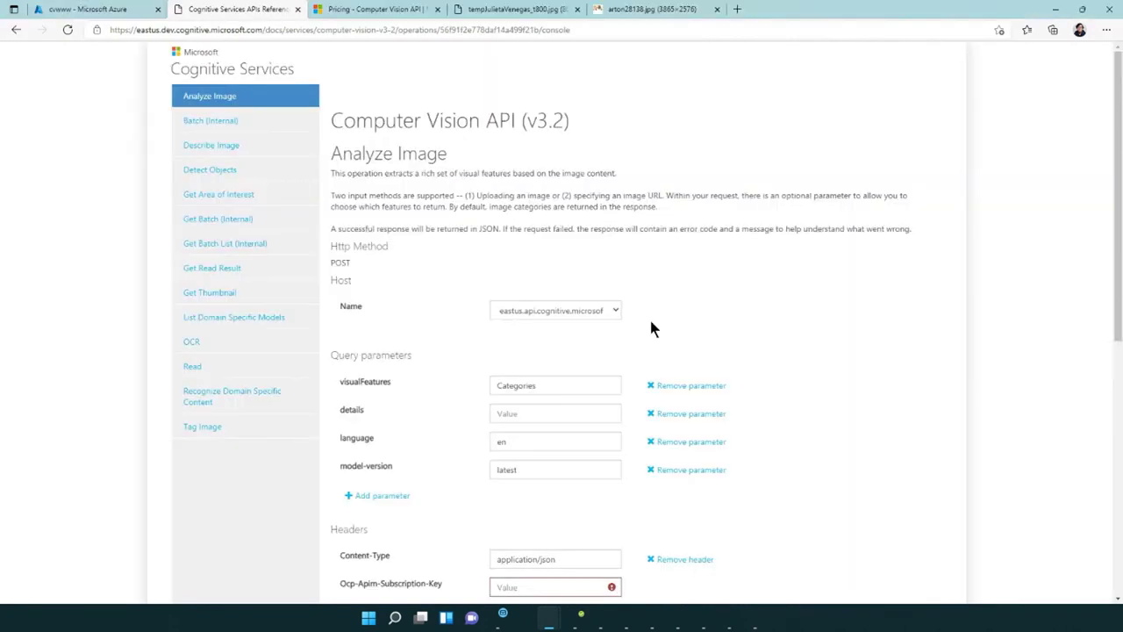
pyautogui.click(66, 10)
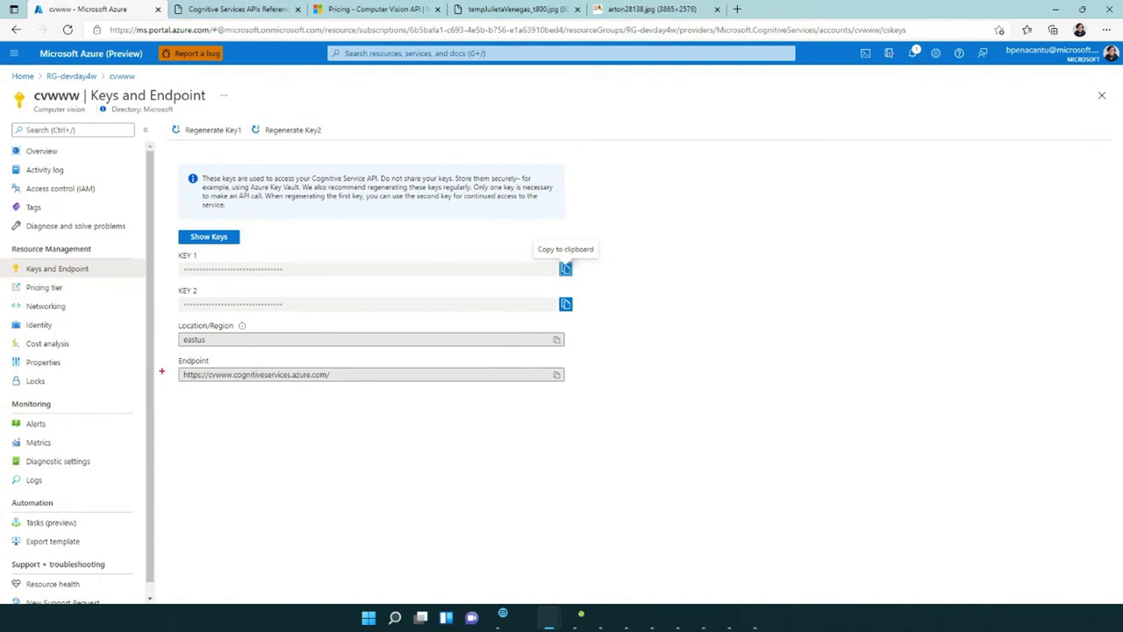
pyautogui.moveTo(169, 351)
pyautogui.mouseDown()
pyautogui.moveTo(533, 427)
pyautogui.moveTo(604, 424)
pyautogui.mouseUp()
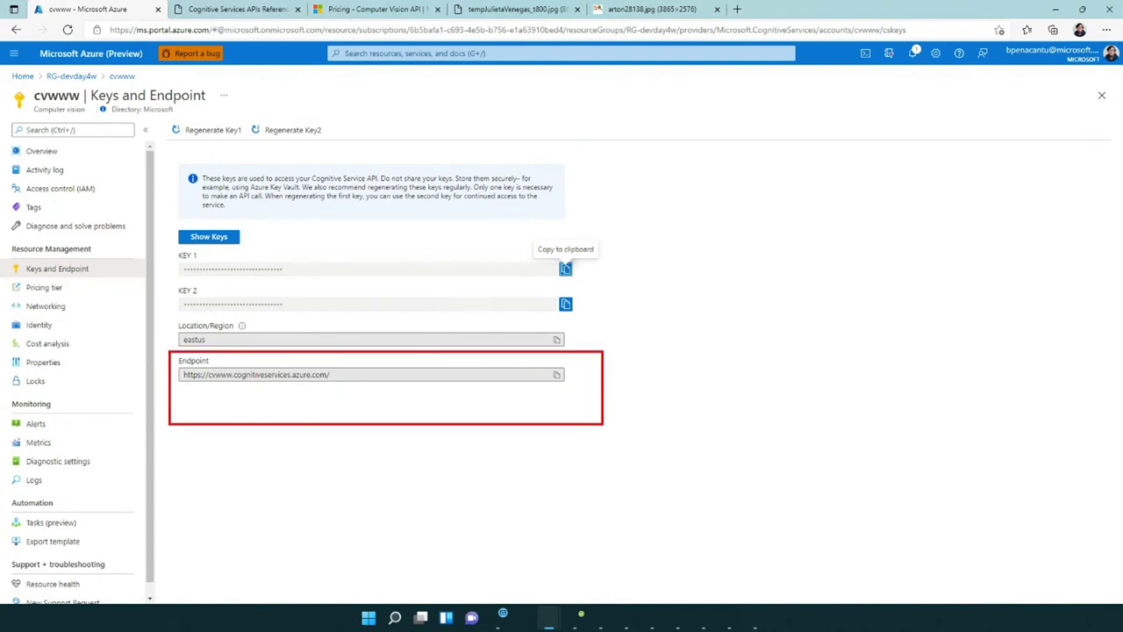
pyautogui.press('Escape')
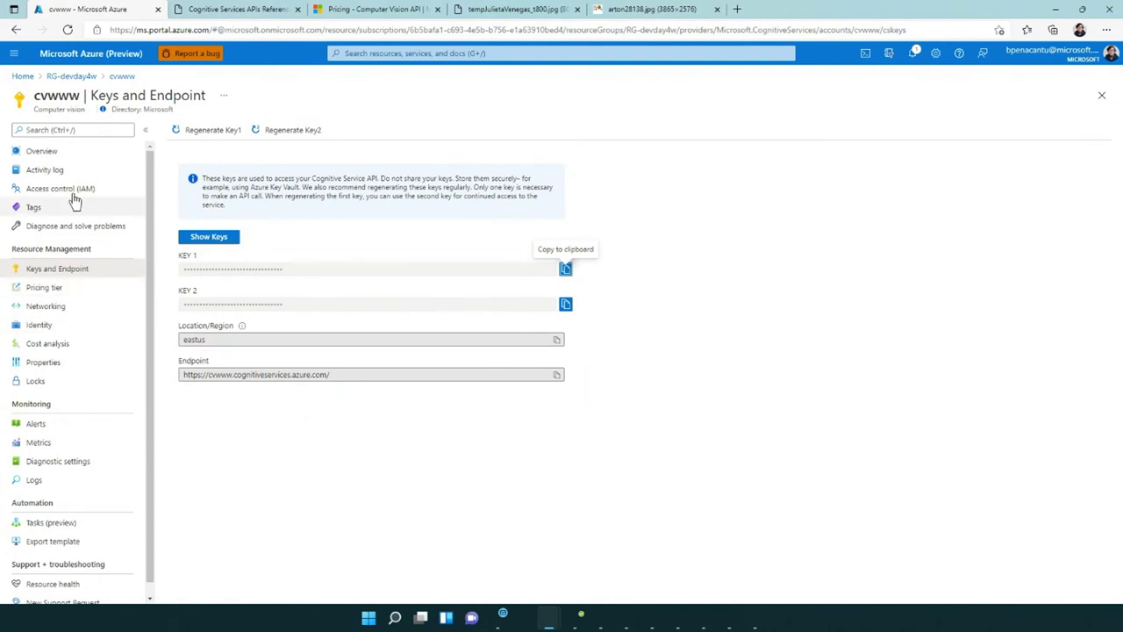
# Step: Review the endpoint and key management entries on the cvwww overview page, returning to the Analyze Image console
pyautogui.click(50, 152)
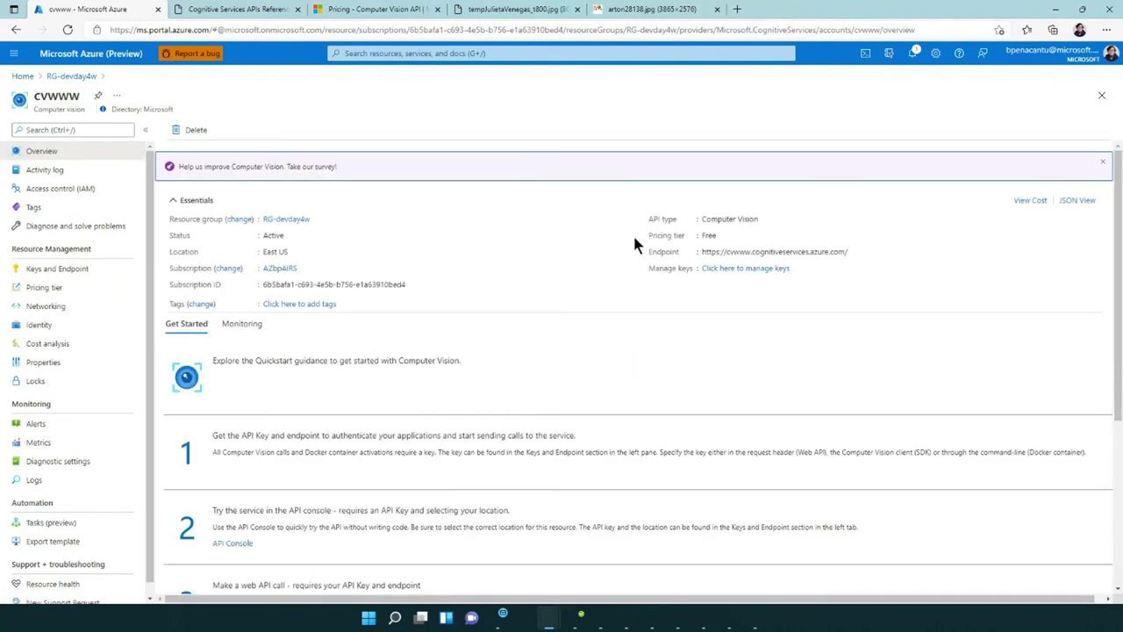
pyautogui.moveTo(633, 236); pyautogui.dragTo(907, 281)
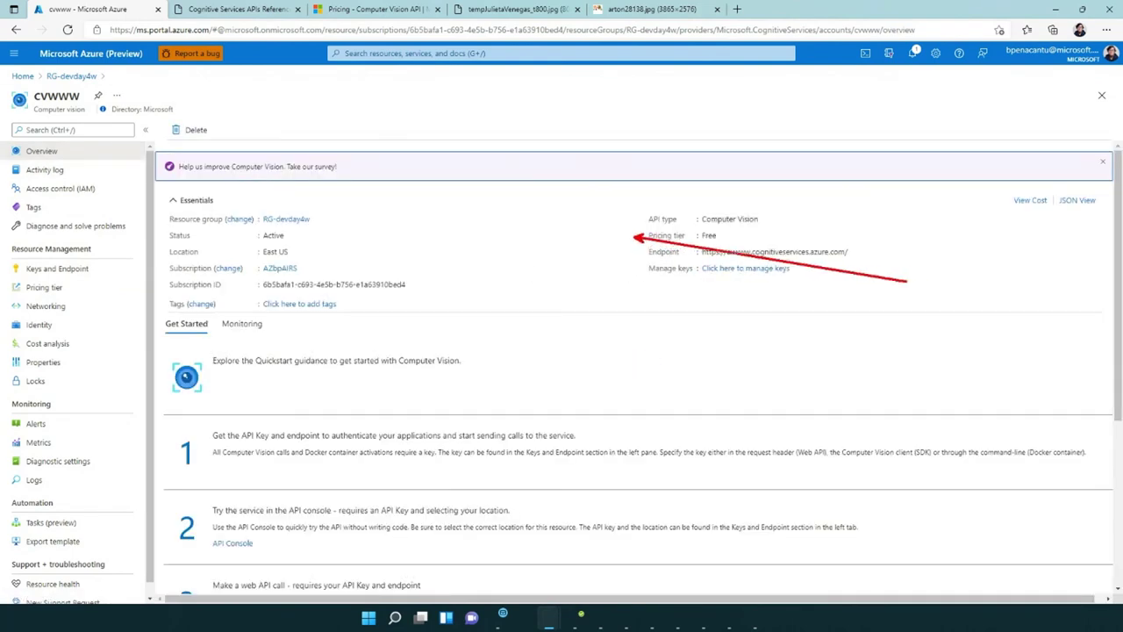
pyautogui.press('e')
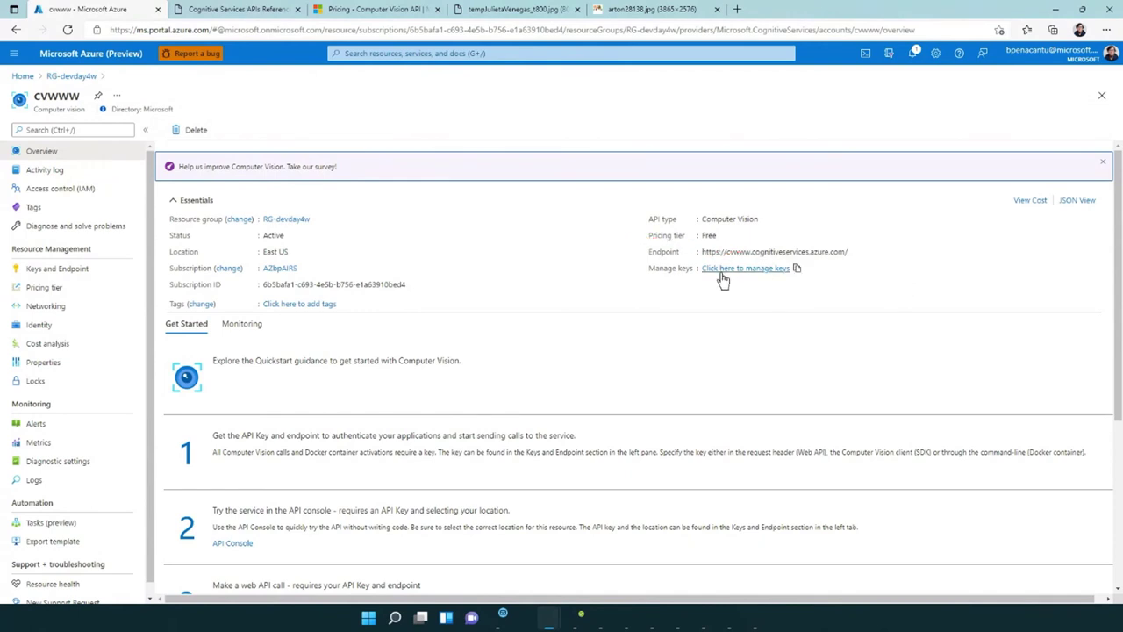
pyautogui.moveTo(863, 255); pyautogui.dragTo(865, 244)
pyautogui.press('Escape')
pyautogui.hotkey('ctrl', 'Tab')
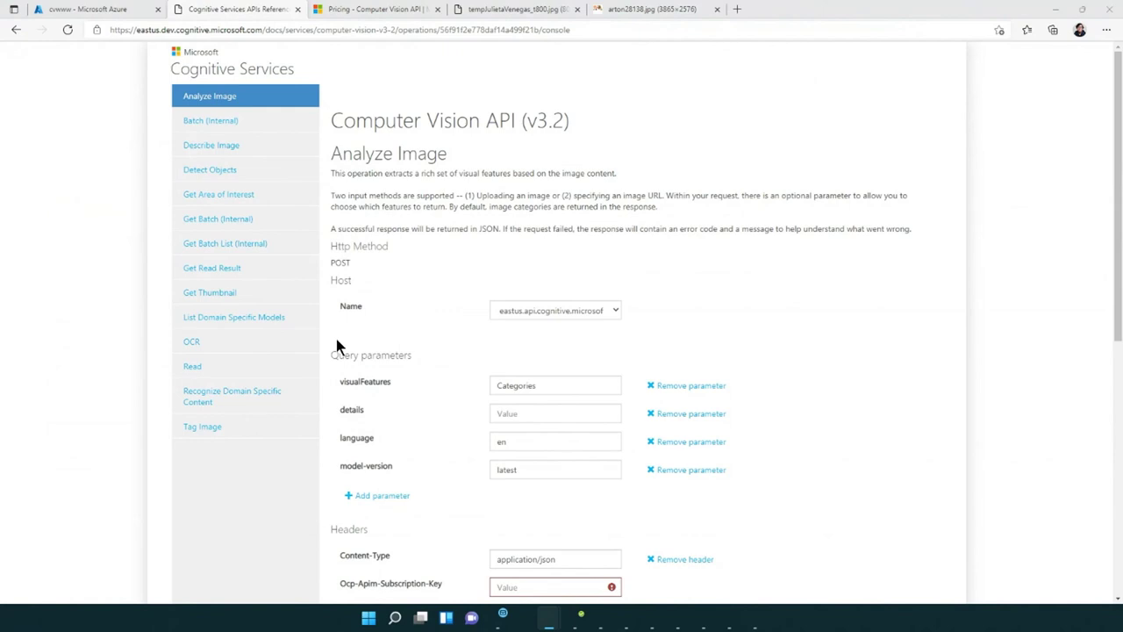
# Step: Examine the notebook's request headers, the requests.post call and the lines that extract the image caption from the JSON response
pyautogui.hotkey('alt', 'Tab')
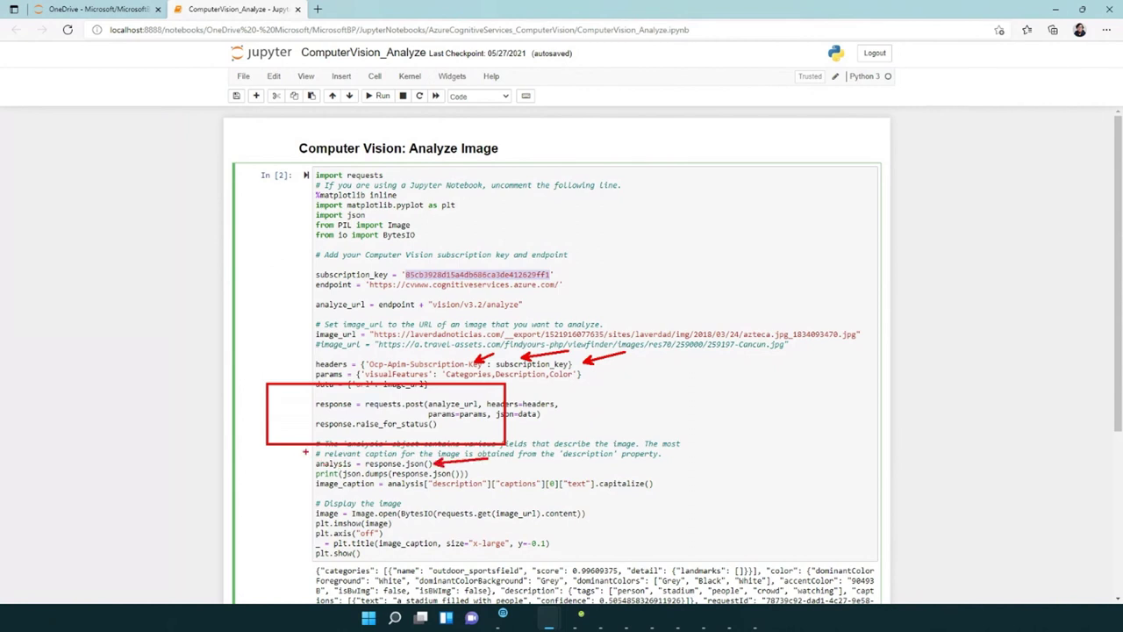
pyautogui.moveTo(299, 451)
pyautogui.mouseDown()
pyautogui.moveTo(527, 489)
pyautogui.moveTo(653, 496)
pyautogui.mouseUp()
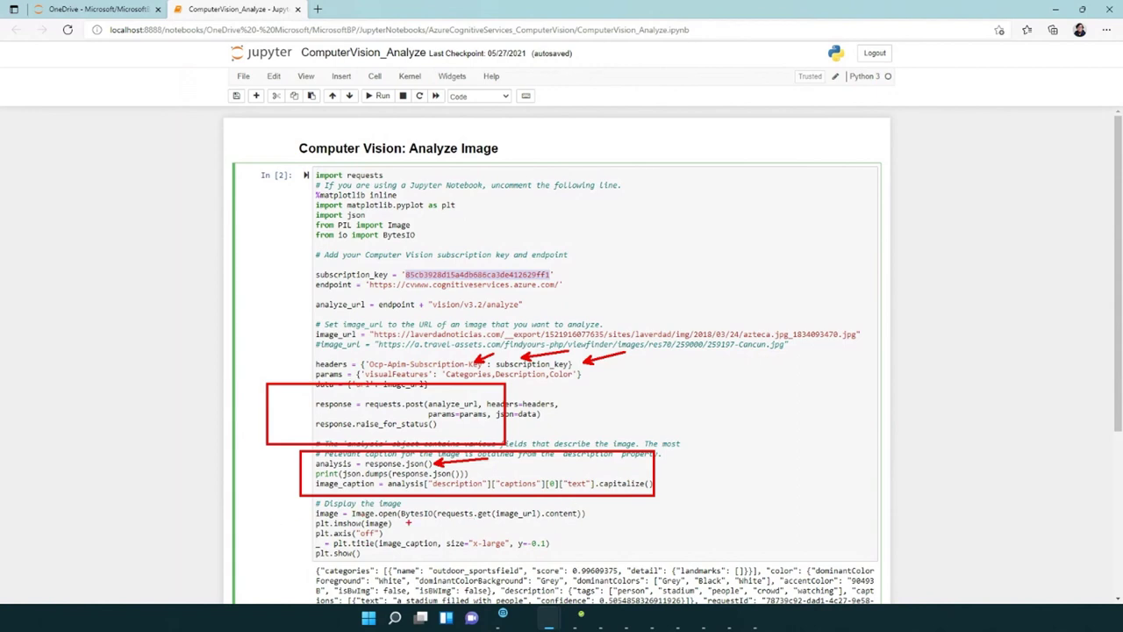
pyautogui.press('Escape')
# Step: Run the notebook's Analyze Image cell on the azteca.jpg image URL
pyautogui.scroll(-2, 407, 523)
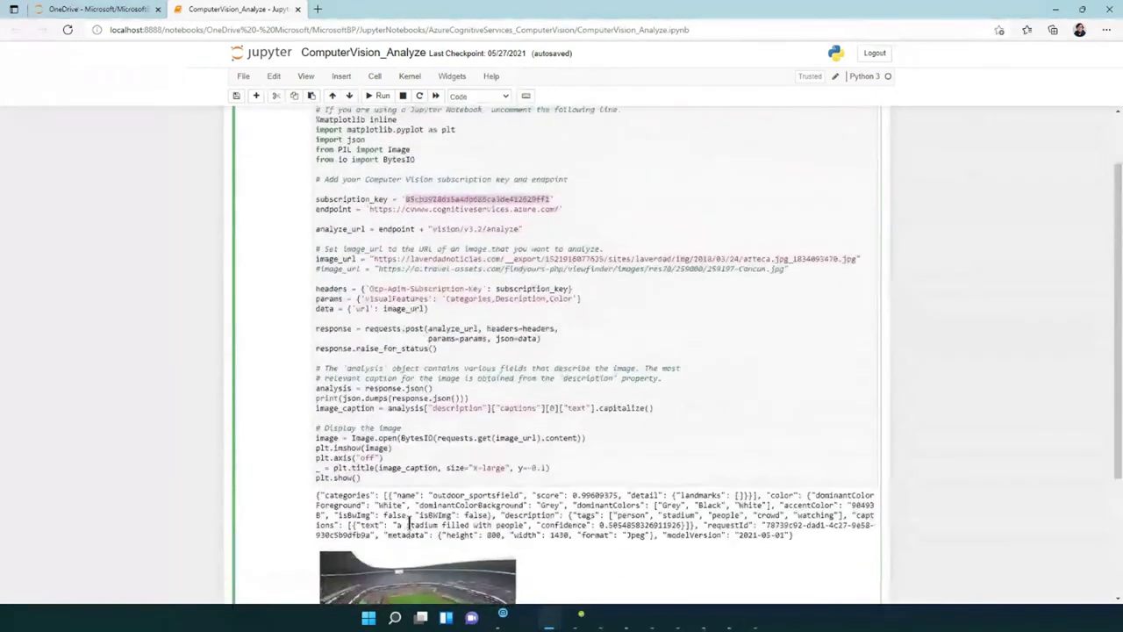
pyautogui.press('Down')
pyautogui.press('Down')
pyautogui.press('Down')
pyautogui.press('Down')
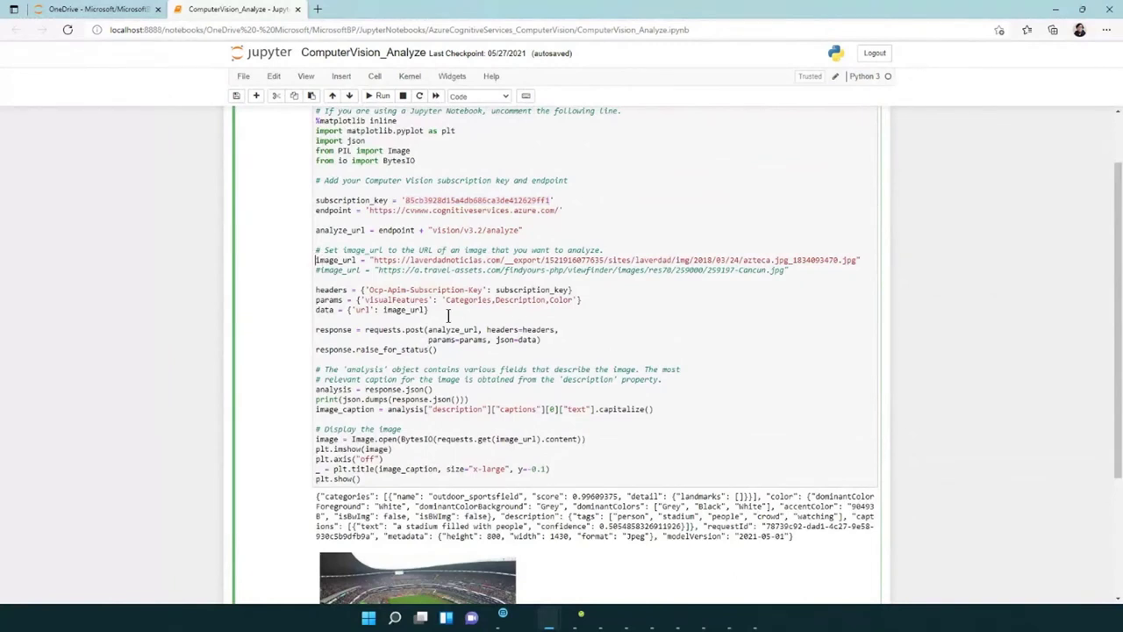
pyautogui.hotkey('shift', 'Return')
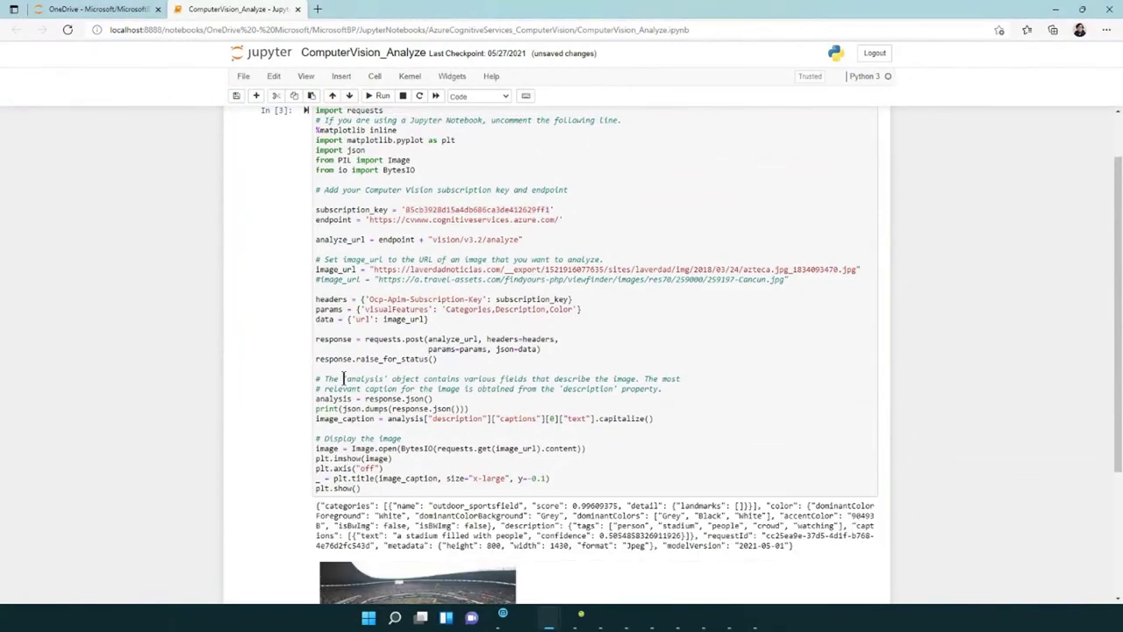
# Step: Examine the category name, score and description caption in the JSON output for the stadium image
pyautogui.scroll(-3, 343, 378)
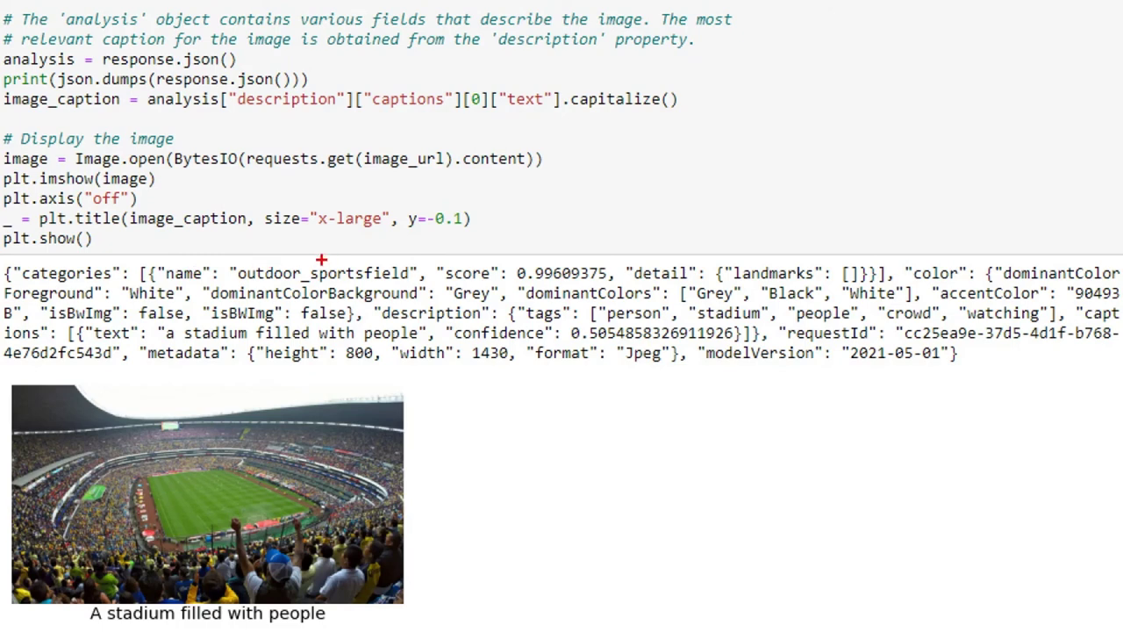
pyautogui.moveTo(322, 259); pyautogui.dragTo(411, 240)
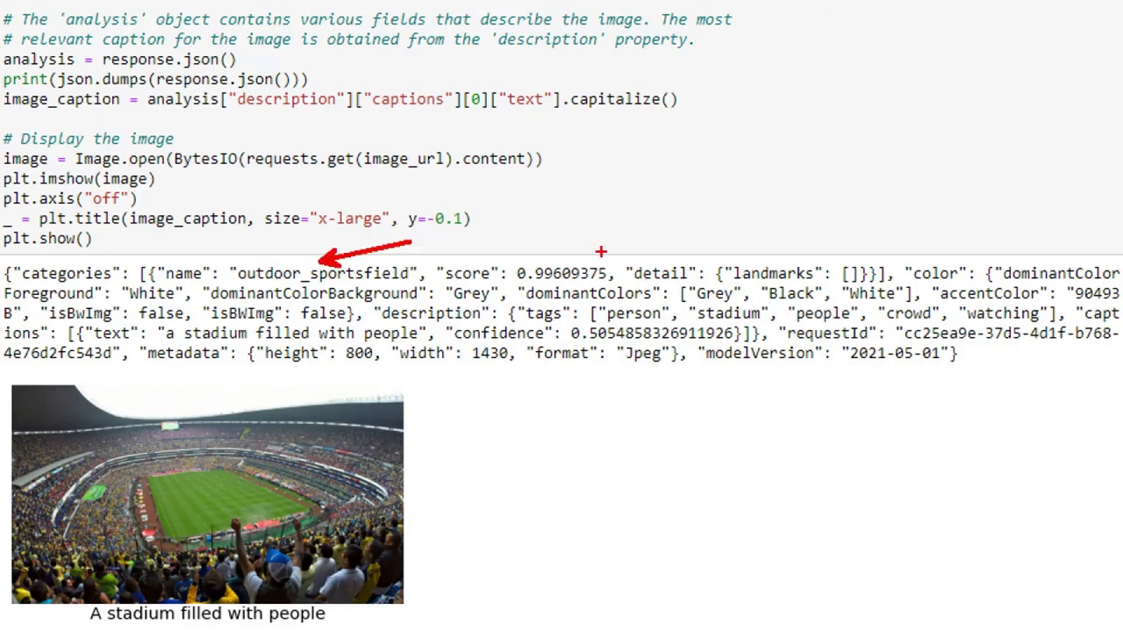
pyautogui.moveTo(555, 260); pyautogui.dragTo(606, 232)
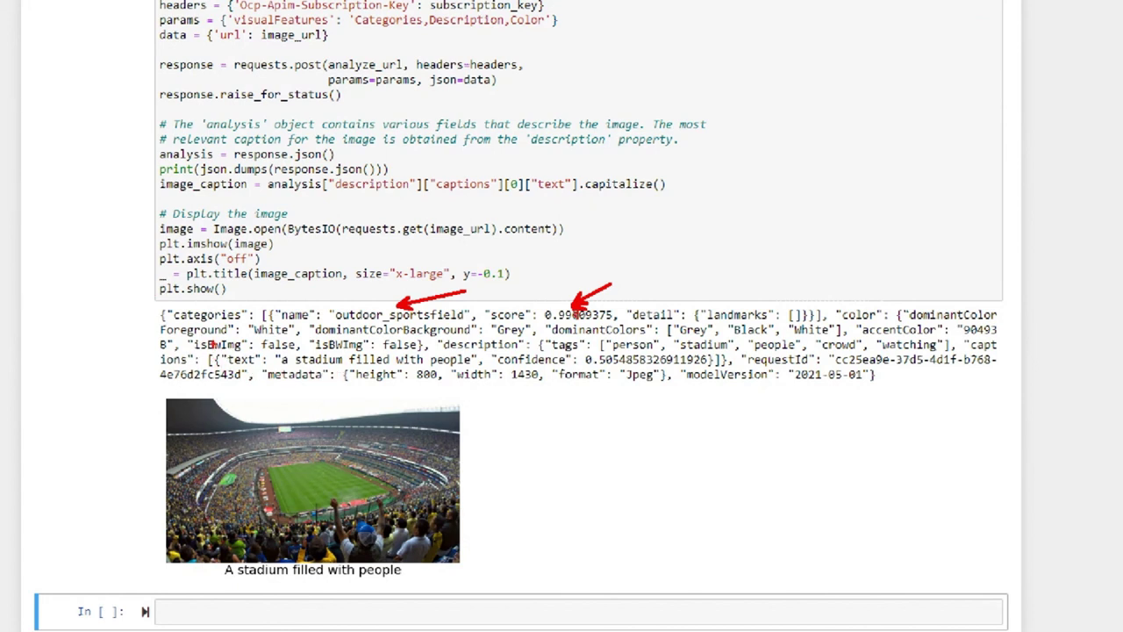
pyautogui.moveTo(212, 345); pyautogui.dragTo(553, 368)
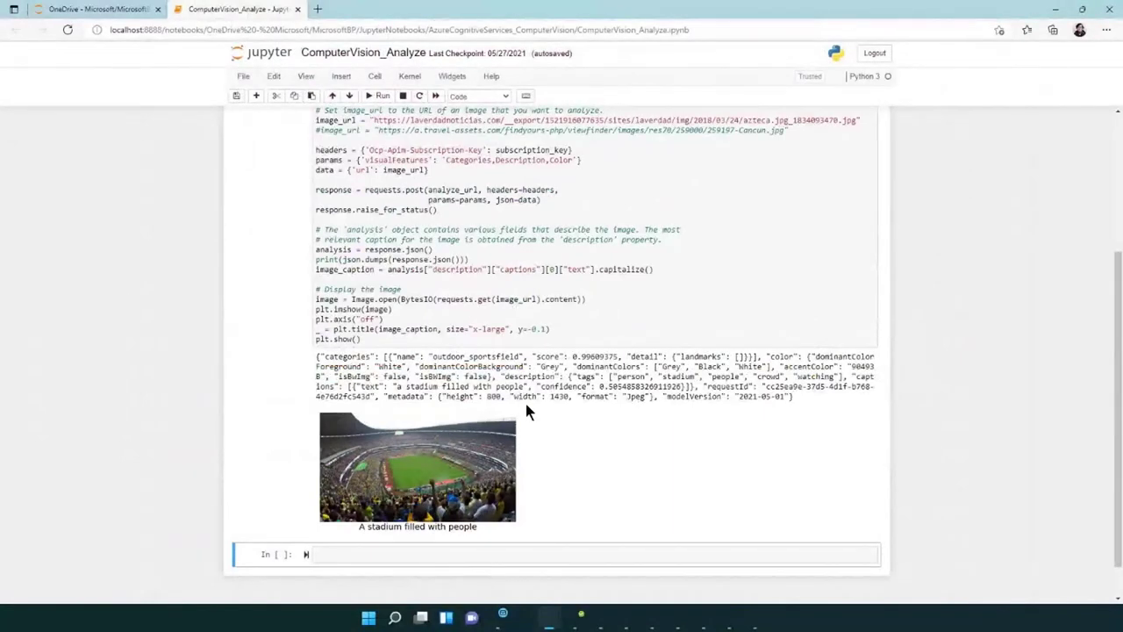
# Step: Comment out the azteca.jpg image_url line, uncomment the 259197-Cancun.jpg line and rerun the cell
pyautogui.scroll(2, 474, 384)
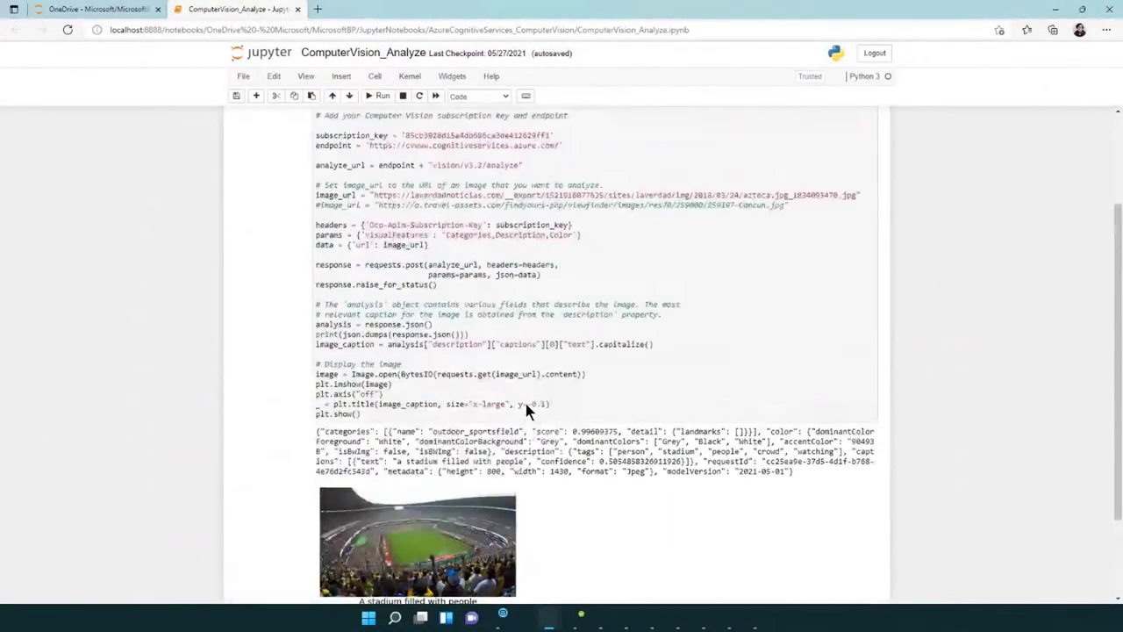
pyautogui.click(319, 204)
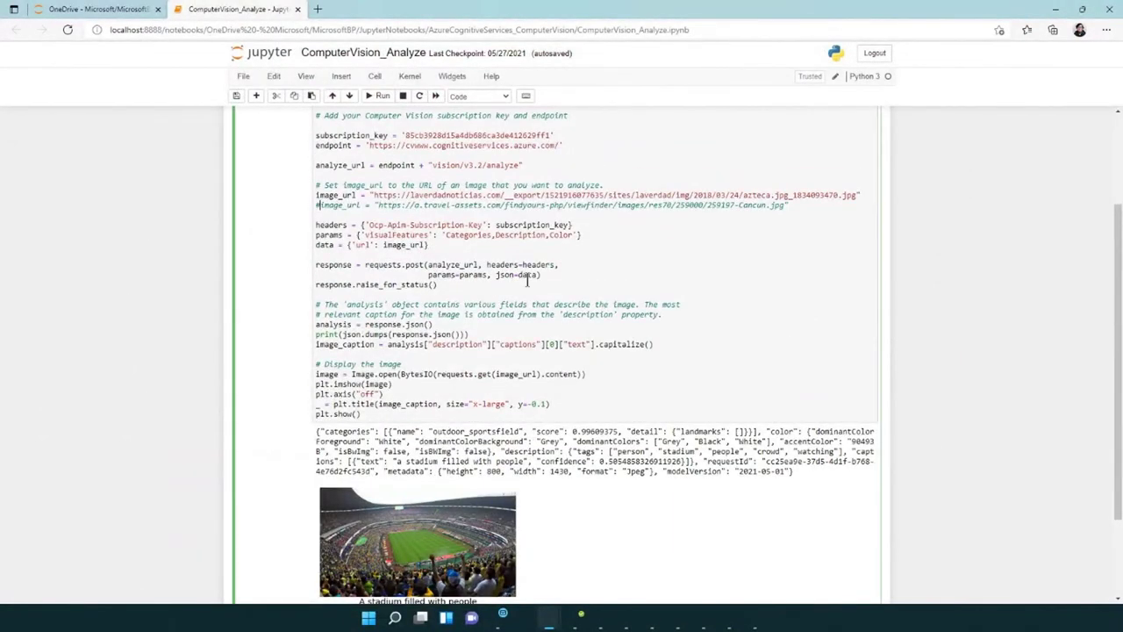
pyautogui.press('Delete')
pyautogui.press('Up')
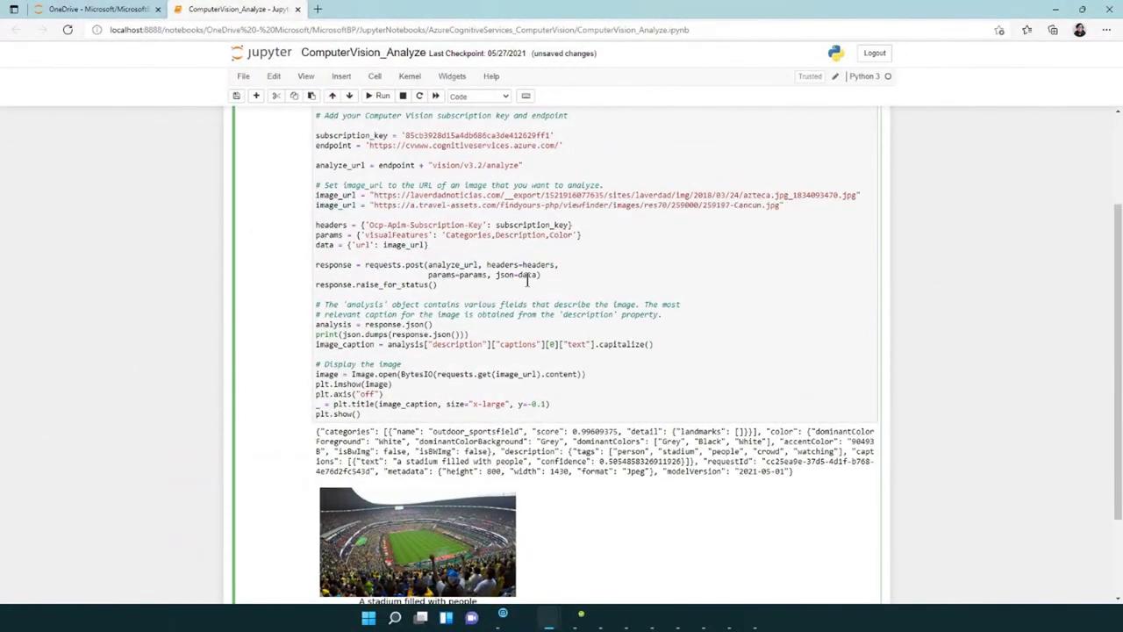
pyautogui.write('#')
pyautogui.hotkey('shift', 'Return')
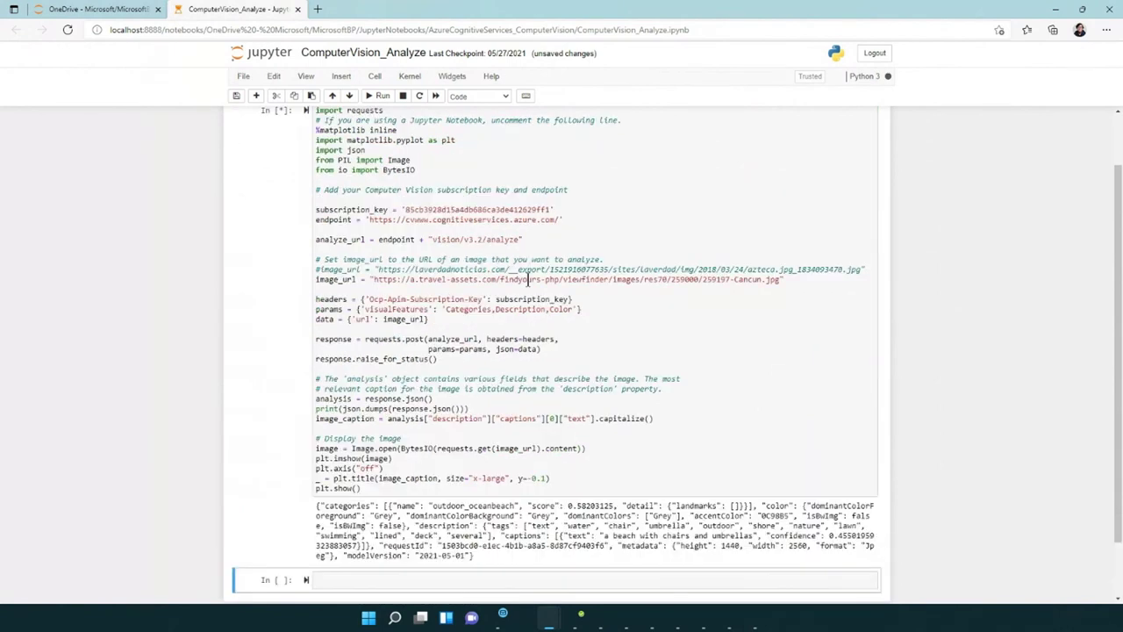
# Step: Examine the category, tags and caption returned for the Cancun image and look back over the cell's code
pyautogui.scroll(-2, 489, 375)
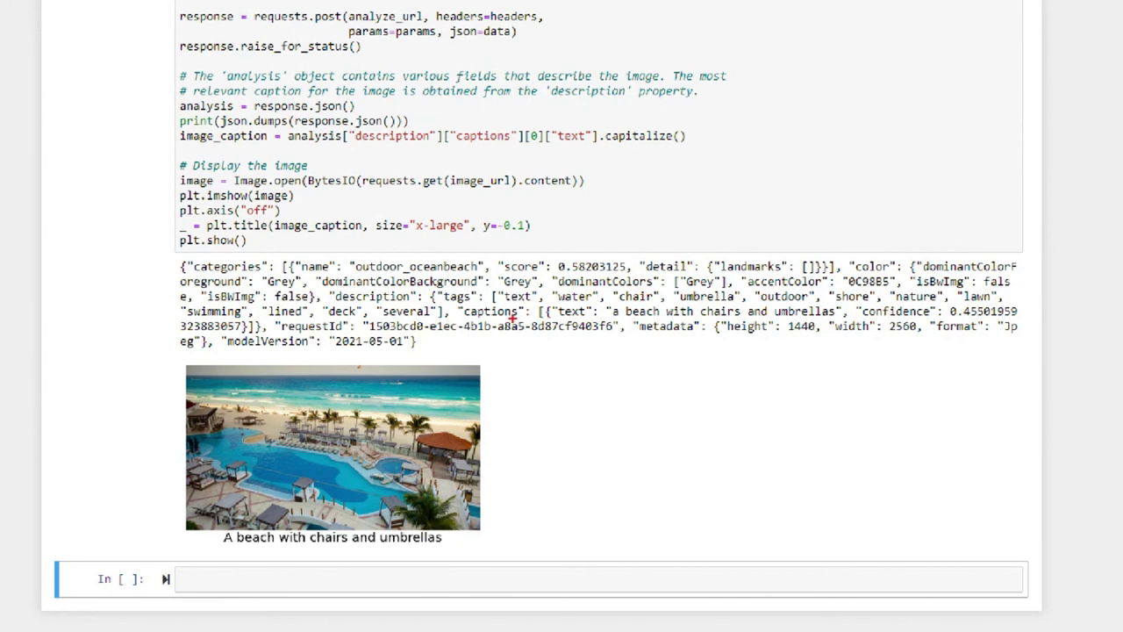
pyautogui.moveTo(542, 288)
pyautogui.mouseDown()
pyautogui.moveTo(586, 300)
pyautogui.moveTo(1018, 307)
pyautogui.mouseUp()
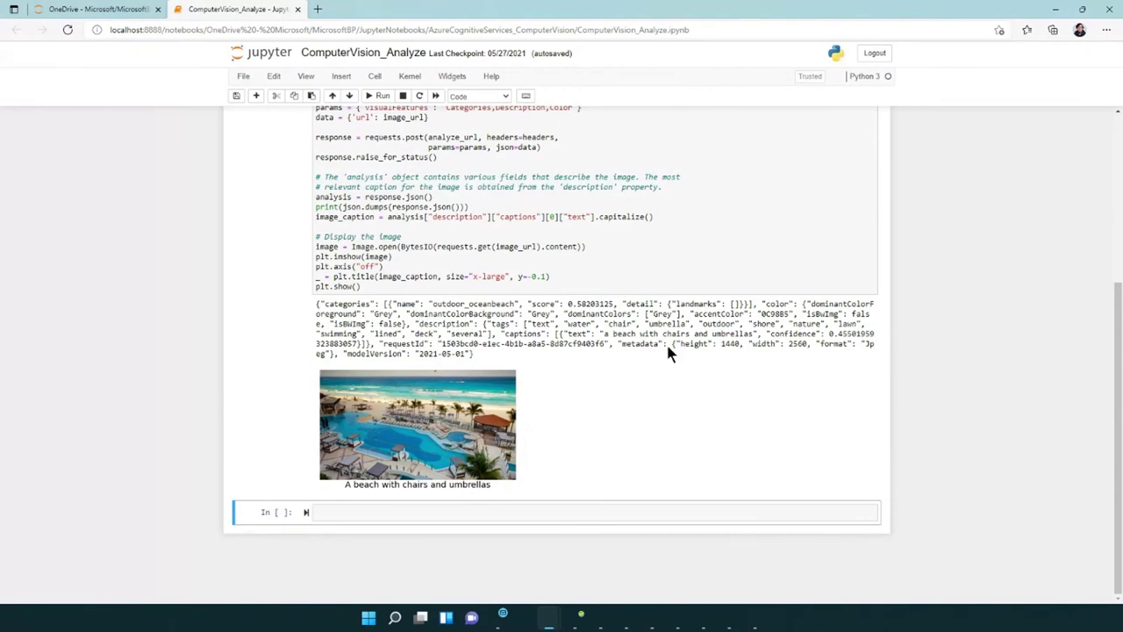
pyautogui.scroll(3, 630, 355)
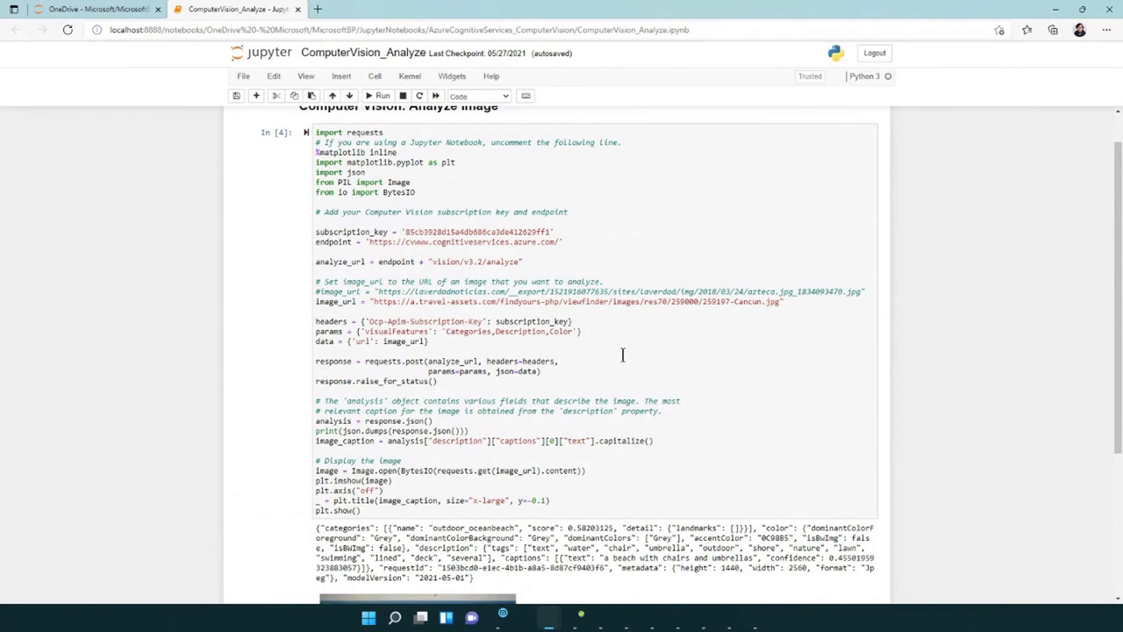
pyautogui.scroll(1, 622, 354)
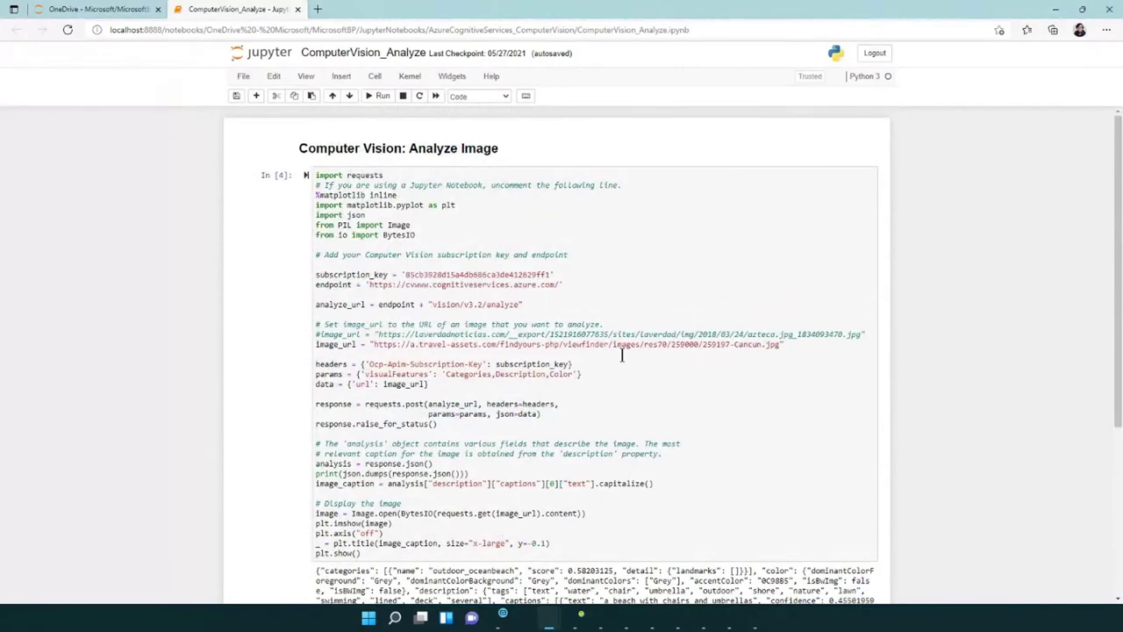
# Step: Look through the Analyze Image console's query parameters, headers, request body and HTTP request
pyautogui.click(1055, 9)
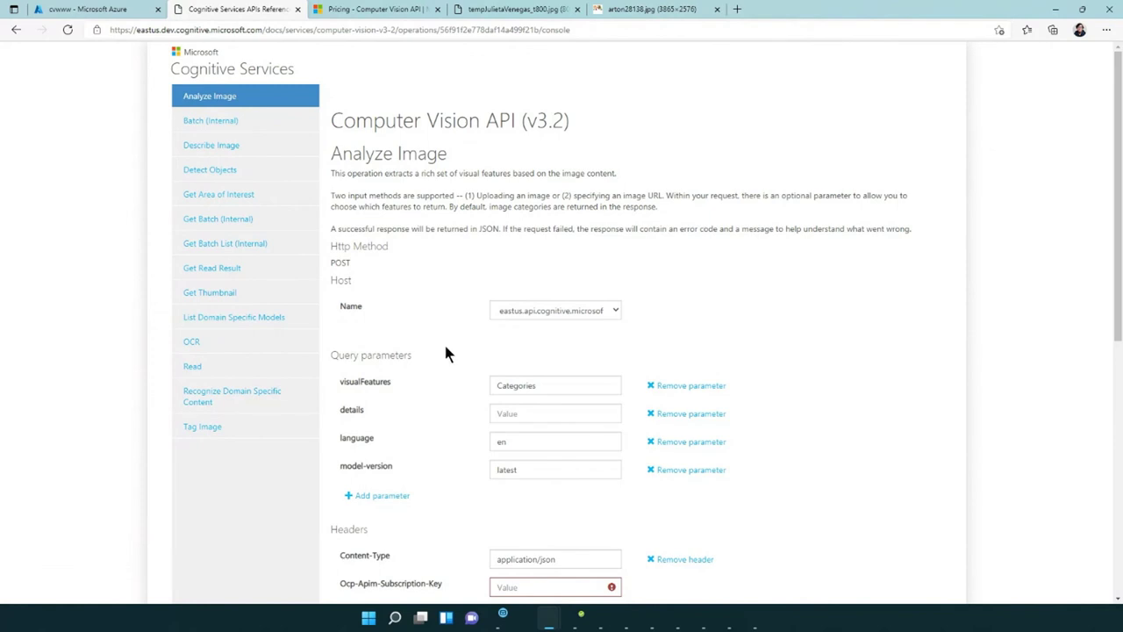
pyautogui.scroll(-5, 445, 352)
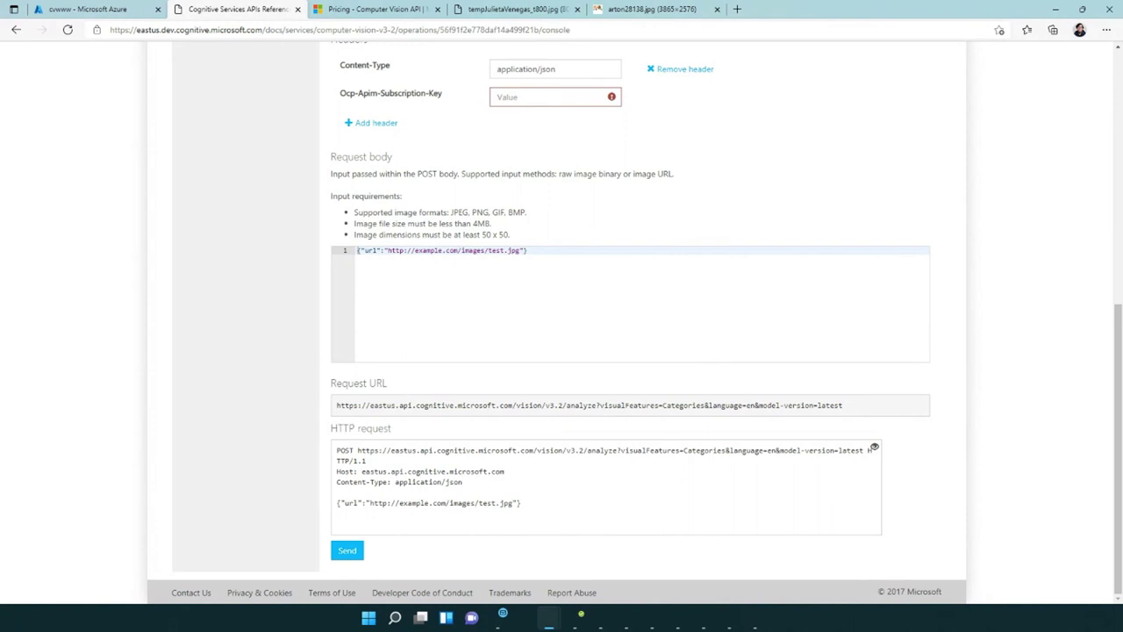
# Step: Switch to PowerPoint, present the Cognitive_Services_ComputerVision deck from Demo slide 18 and advance to the Q&A slide
pyautogui.hotkey('alt', 'Tab')
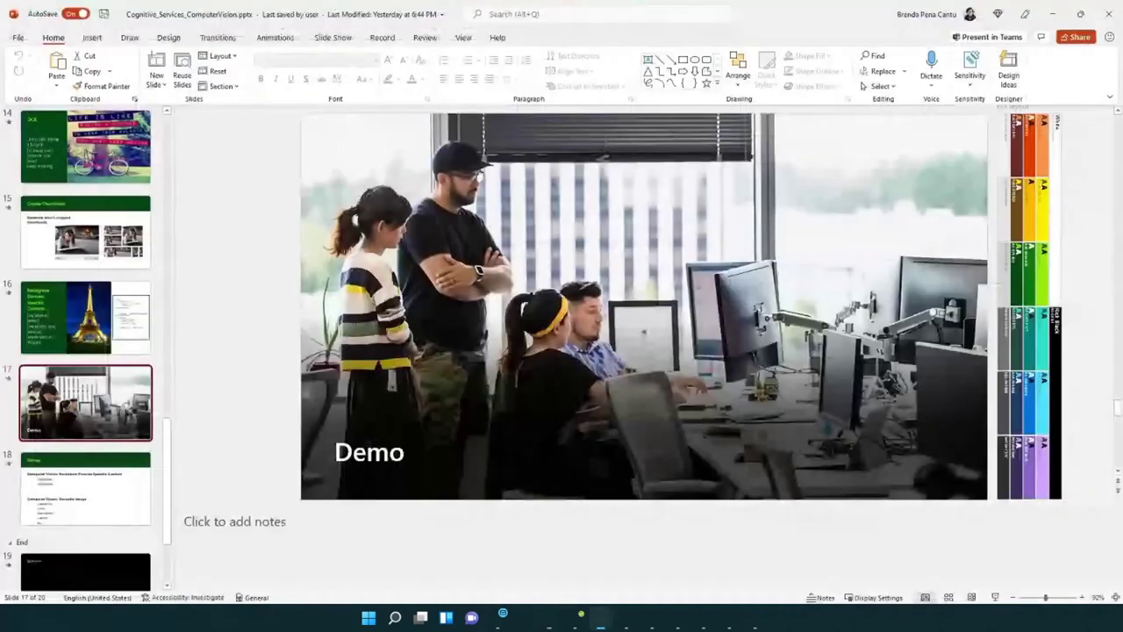
pyautogui.click(67, 490)
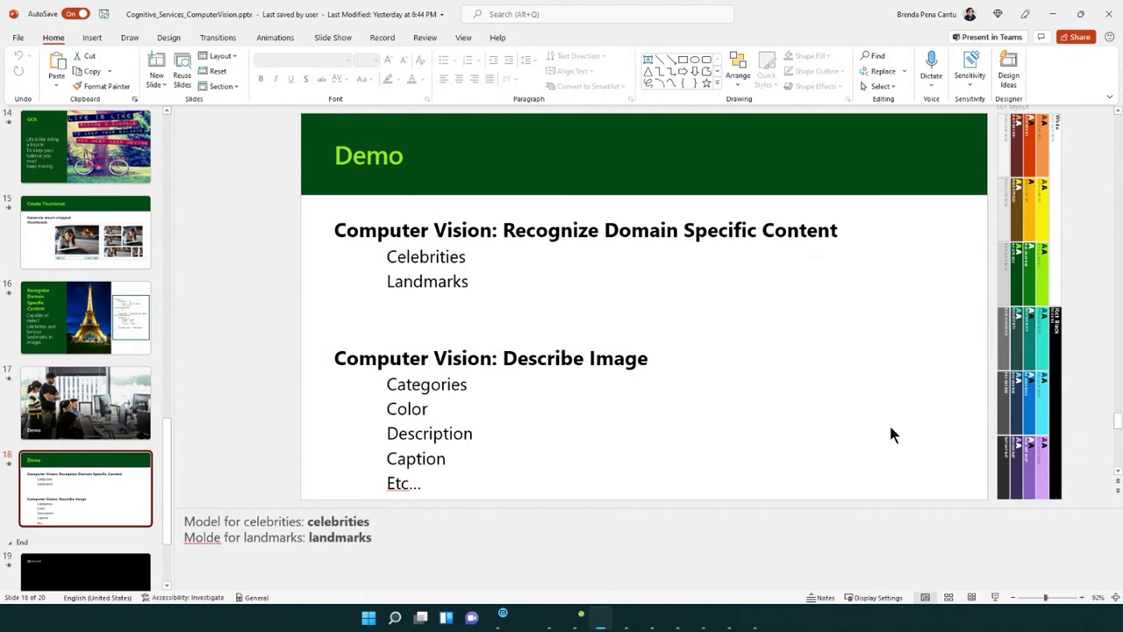
pyautogui.click(997, 598)
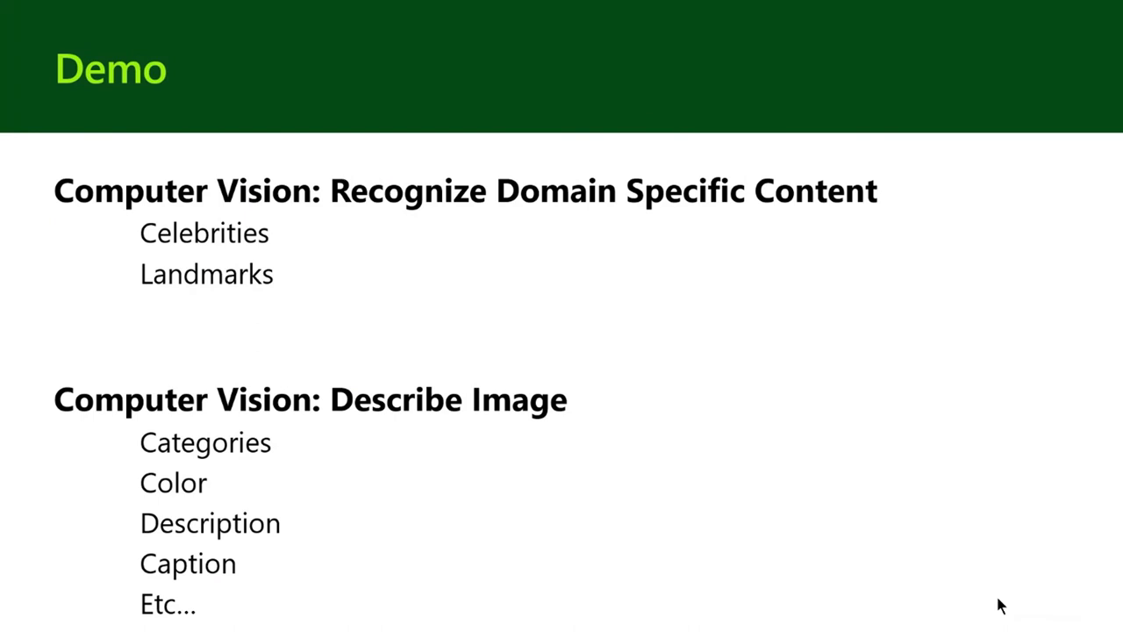
pyautogui.press('Right')
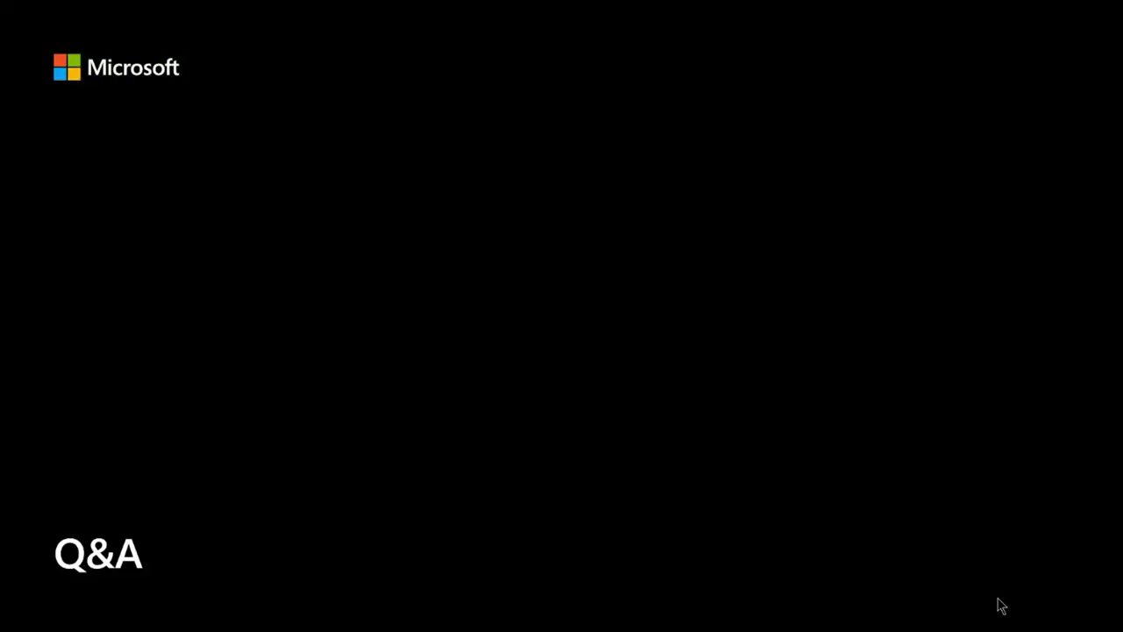